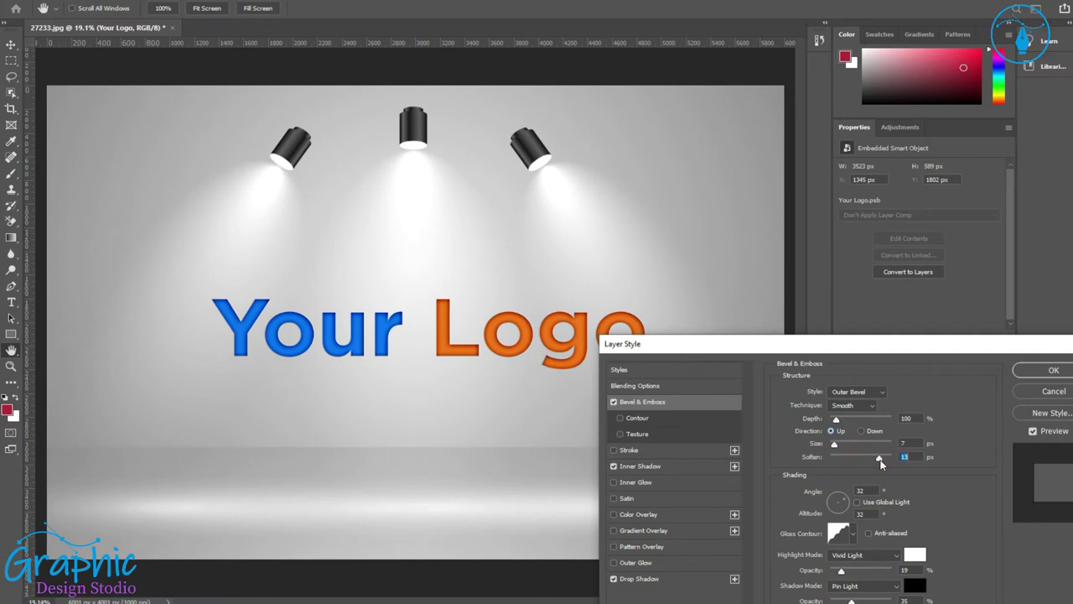
Step: Drag the Bevel & Emboss Soften slider left to lower the logo bevel's softness
left_click_drag(880, 460, 841, 463)
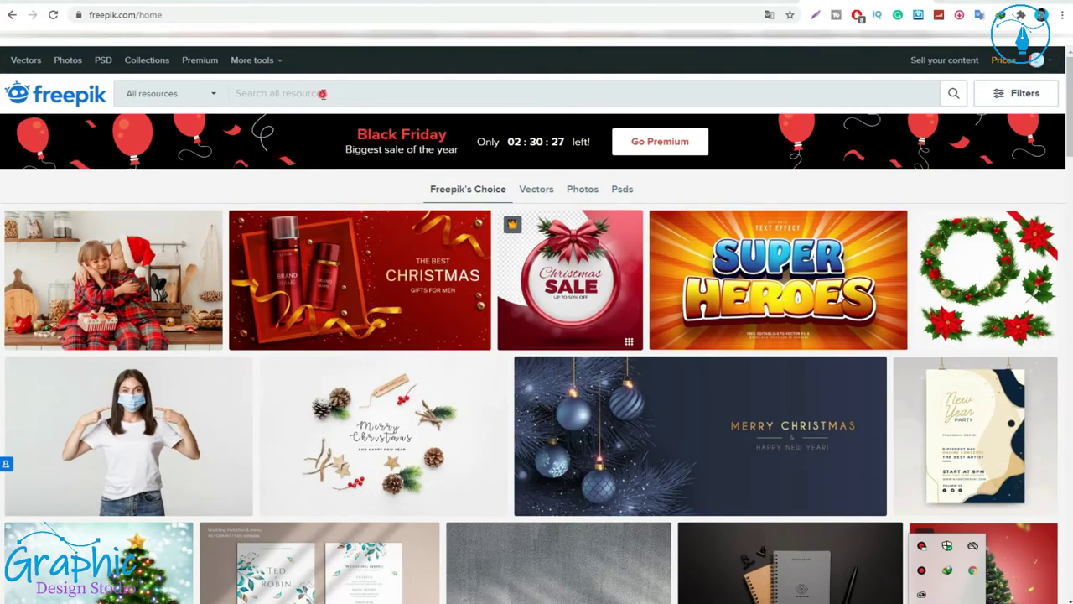
Step: Search Freepik for 'spotlight background'
left_click(322, 93)
type("spotlight")
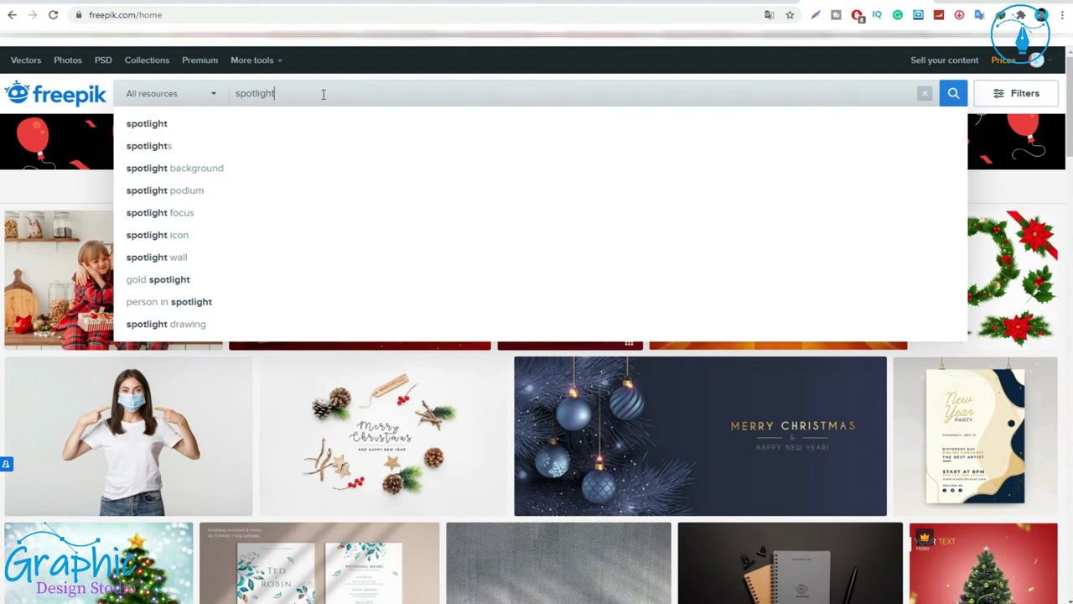
left_click(220, 170)
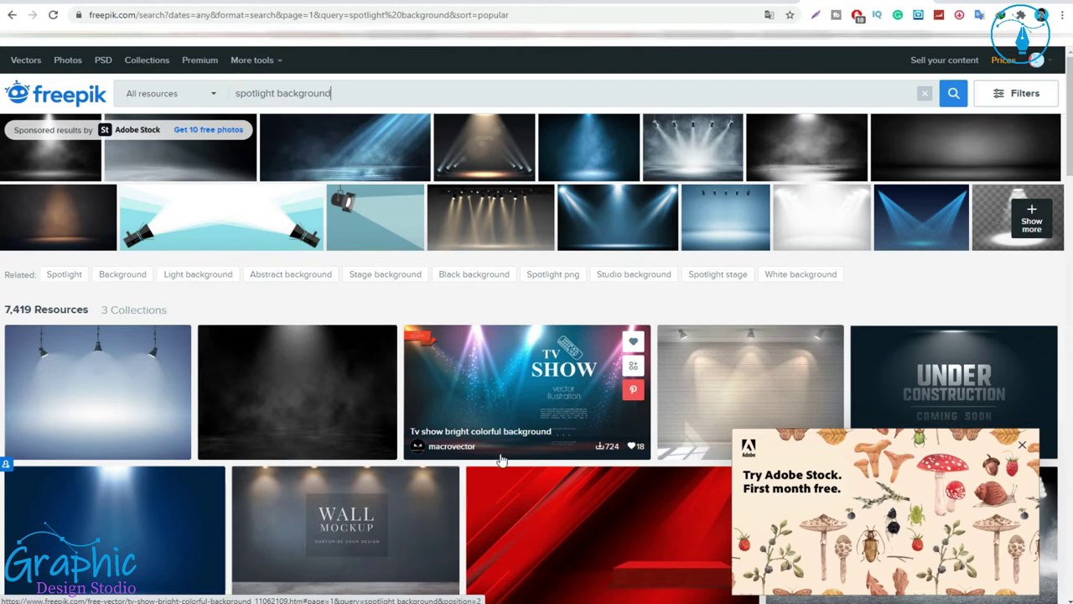
Step: Scroll the results and open the Realistic studio lights empty background
scroll(501, 460, "down", 3)
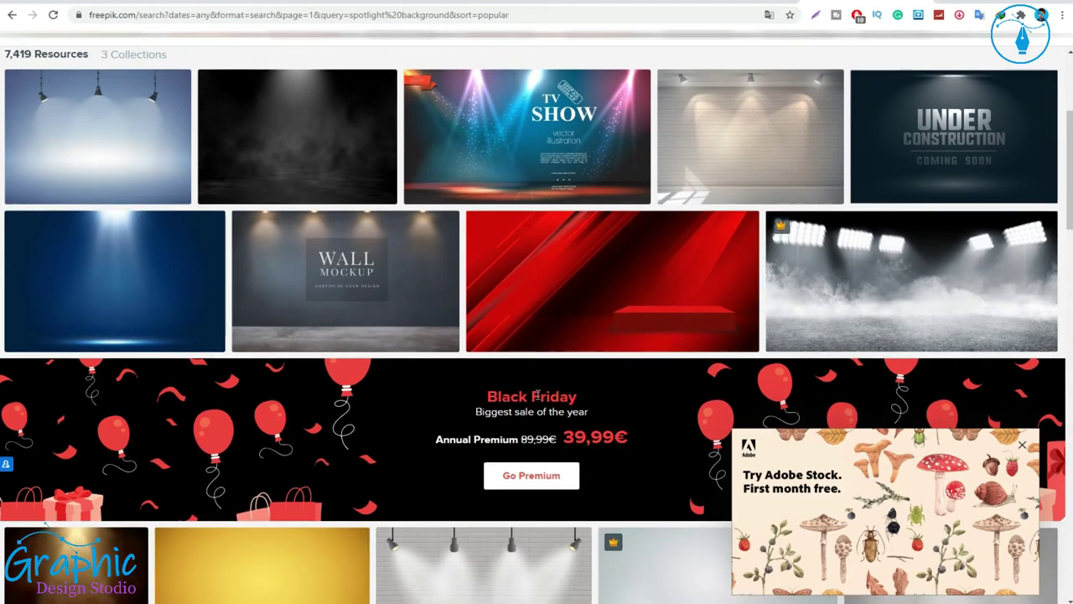
scroll(536, 398, "down", 2)
scroll(537, 401, "down", 2)
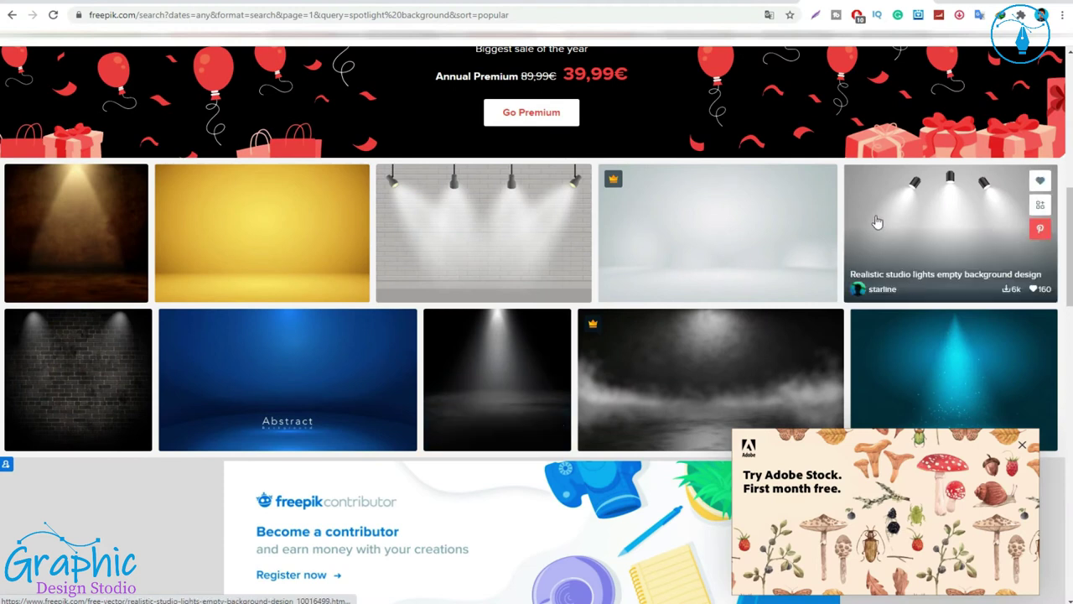
right_click(889, 211)
key("Escape")
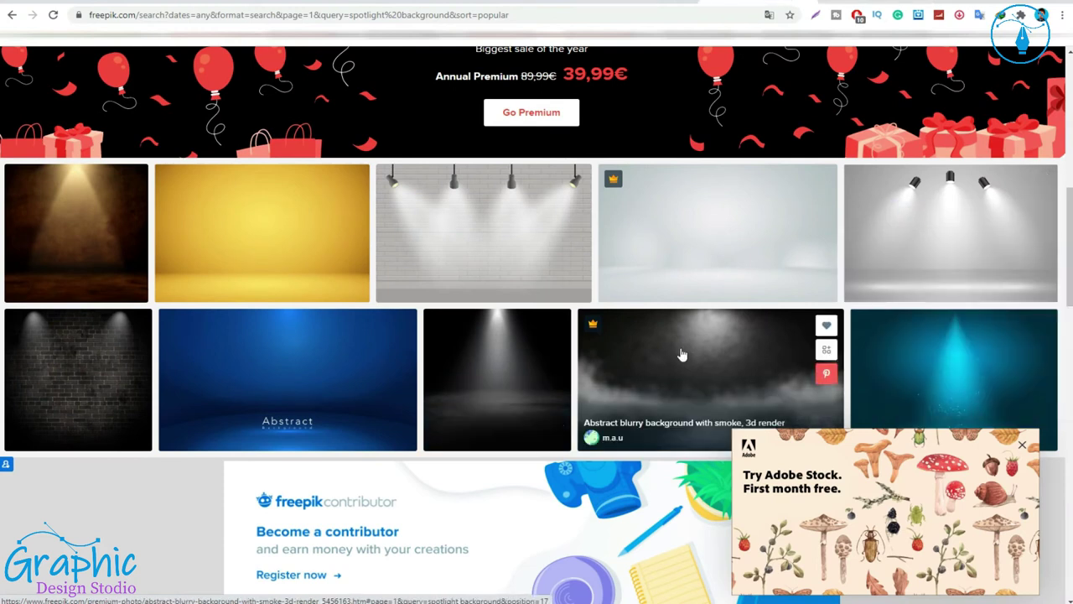
scroll(682, 354, "down", 3)
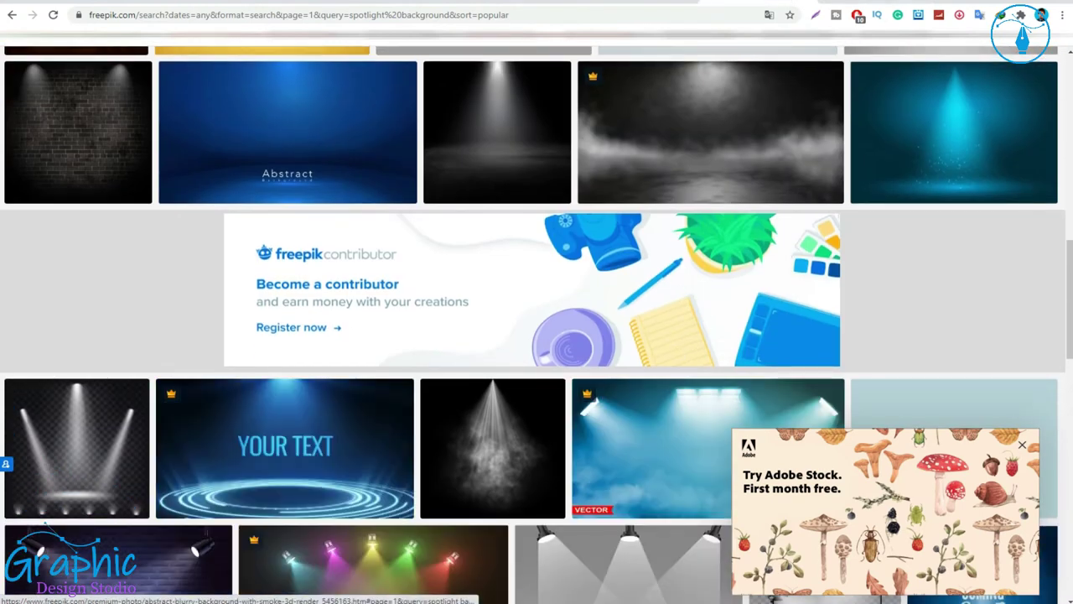
left_click(899, 387)
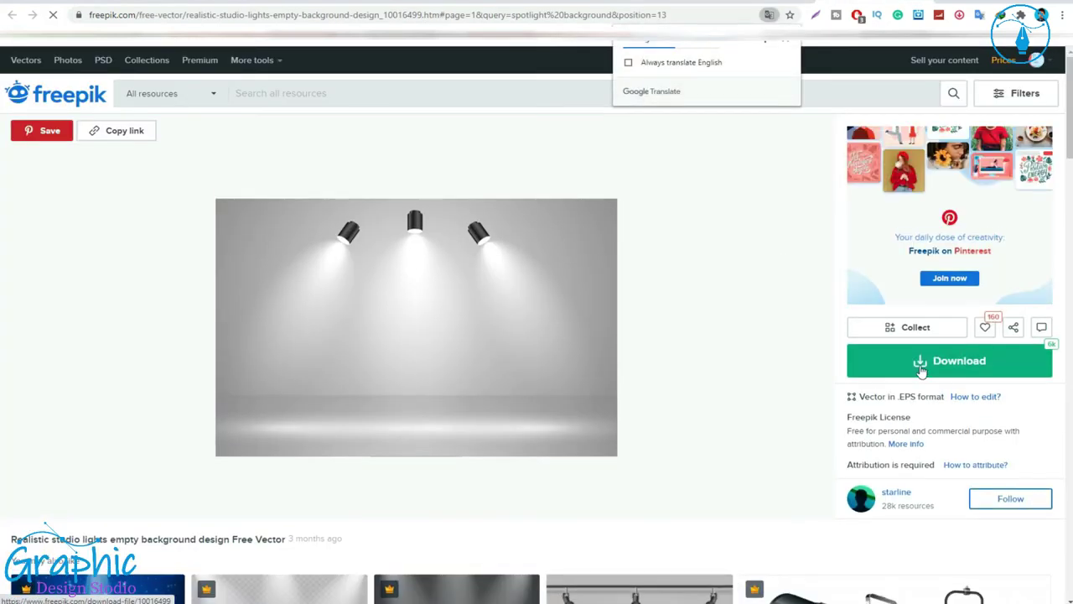
Step: Start the free download of the studio lights background in IDM
left_click(923, 369)
left_click(896, 516)
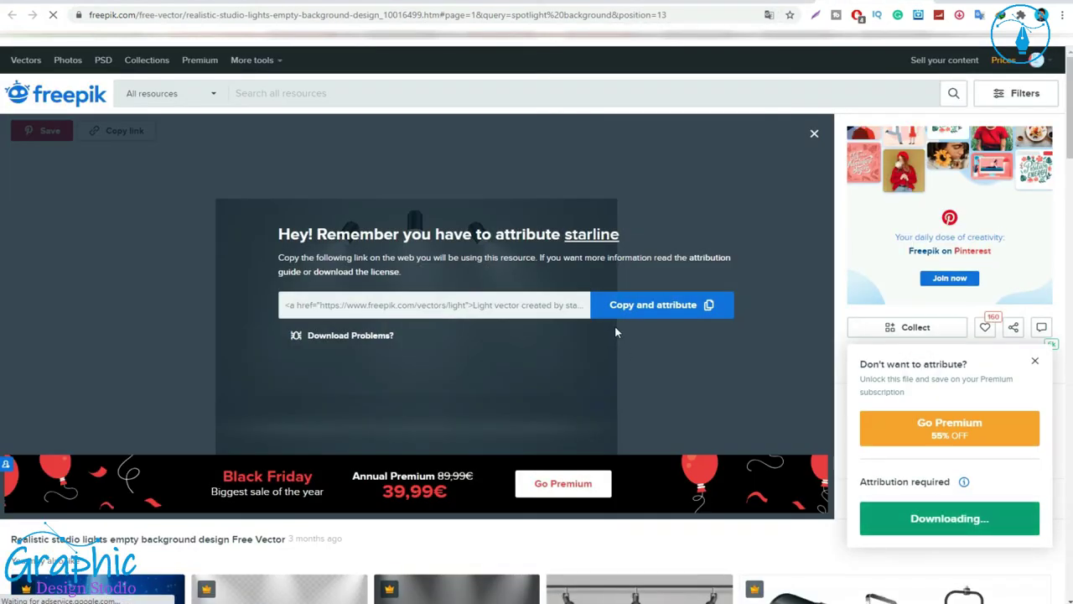
scroll(616, 333, "down", 5)
scroll(616, 333, "down", 3)
scroll(405, 212, "up", 7)
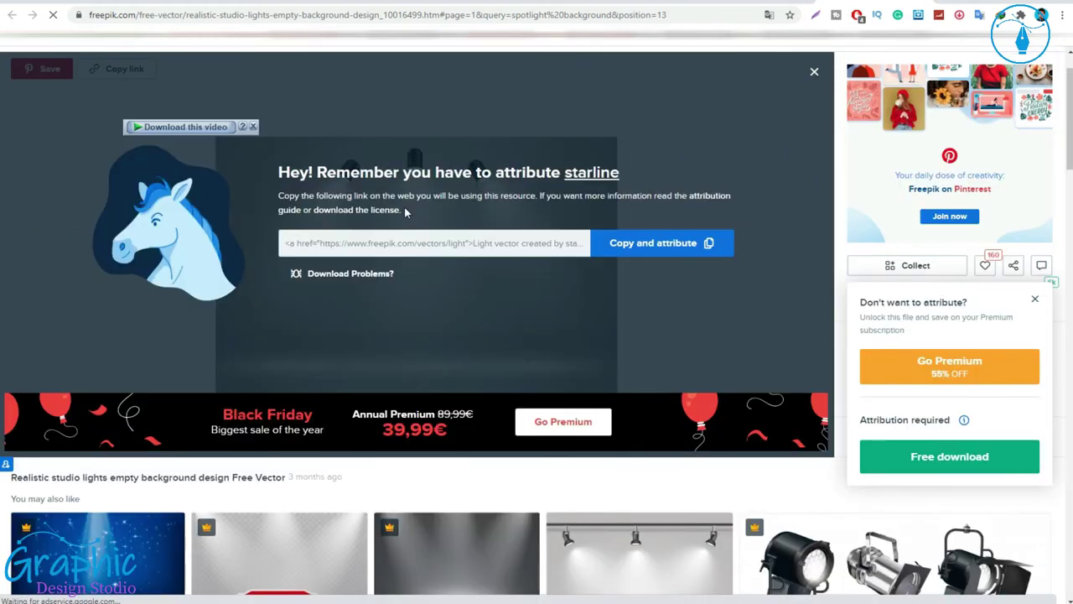
left_click(534, 353)
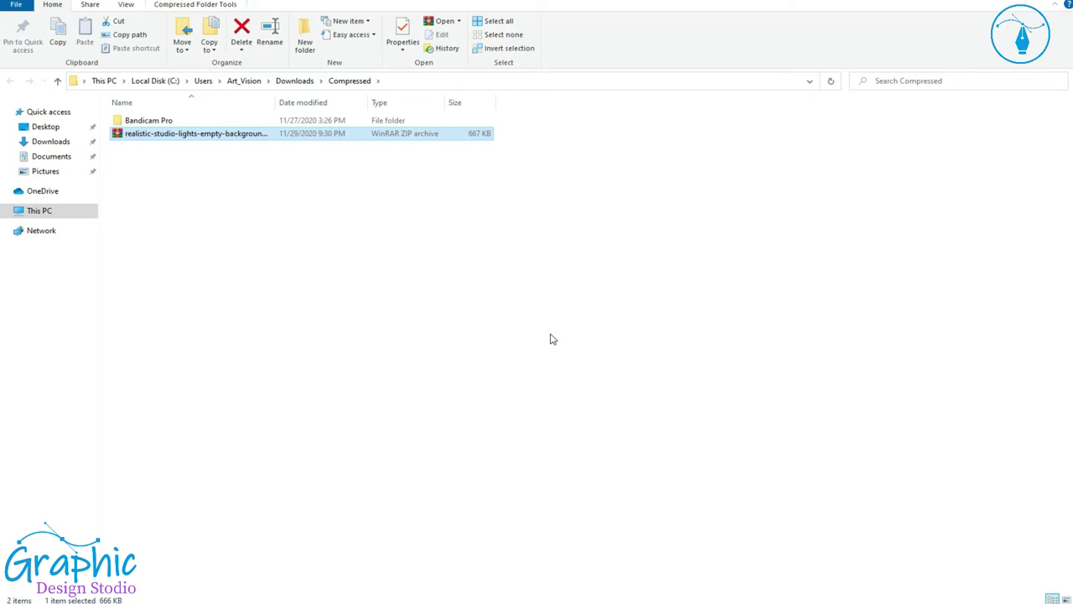
Step: Extract the studio-lights ZIP and view the extracted folder as large thumbnails
double_click(177, 138)
left_click(234, 179)
left_click(576, 426)
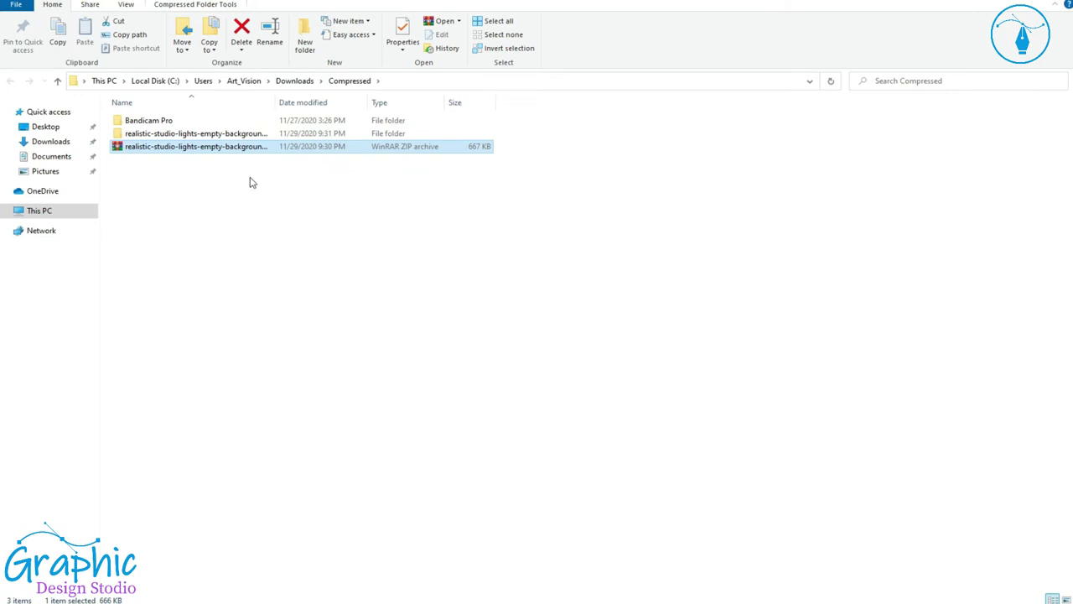
double_click(193, 133)
left_click(1065, 599)
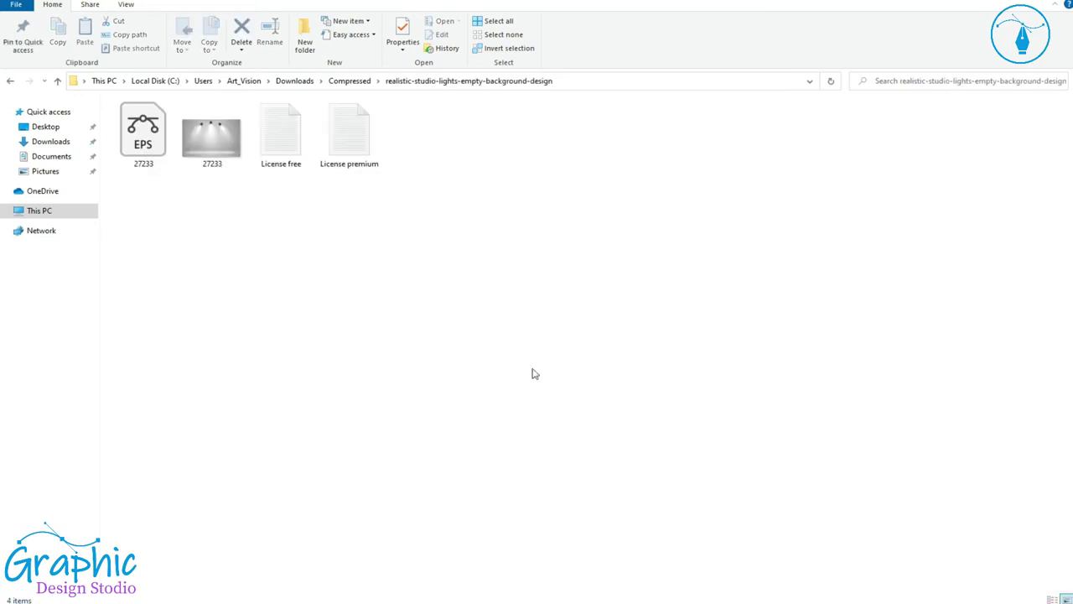
Step: Copy the 27233 preview image into the empty destination folder
left_click(208, 156)
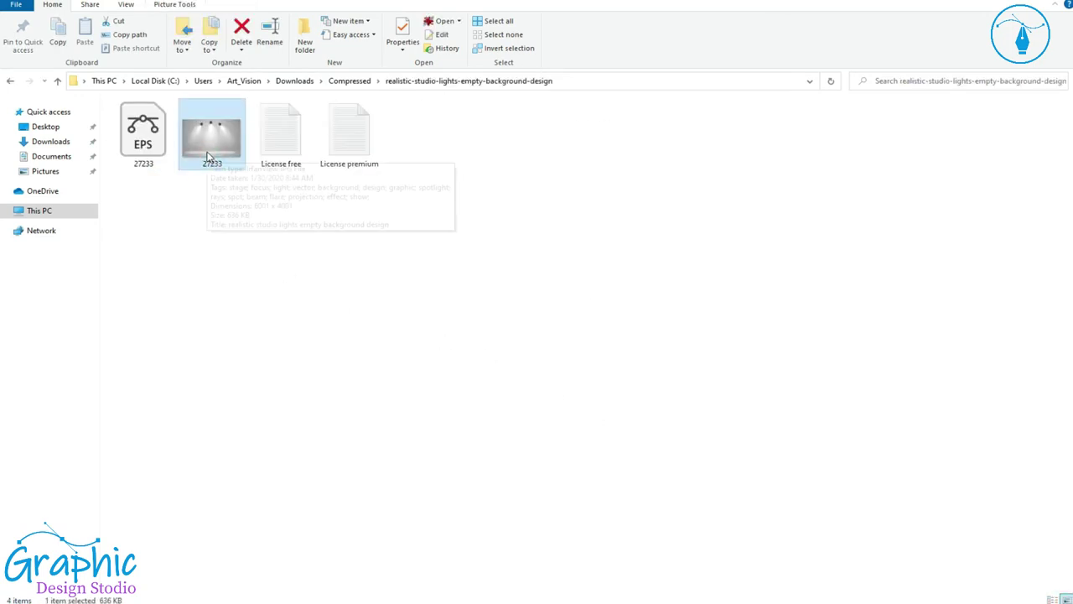
right_click(207, 152)
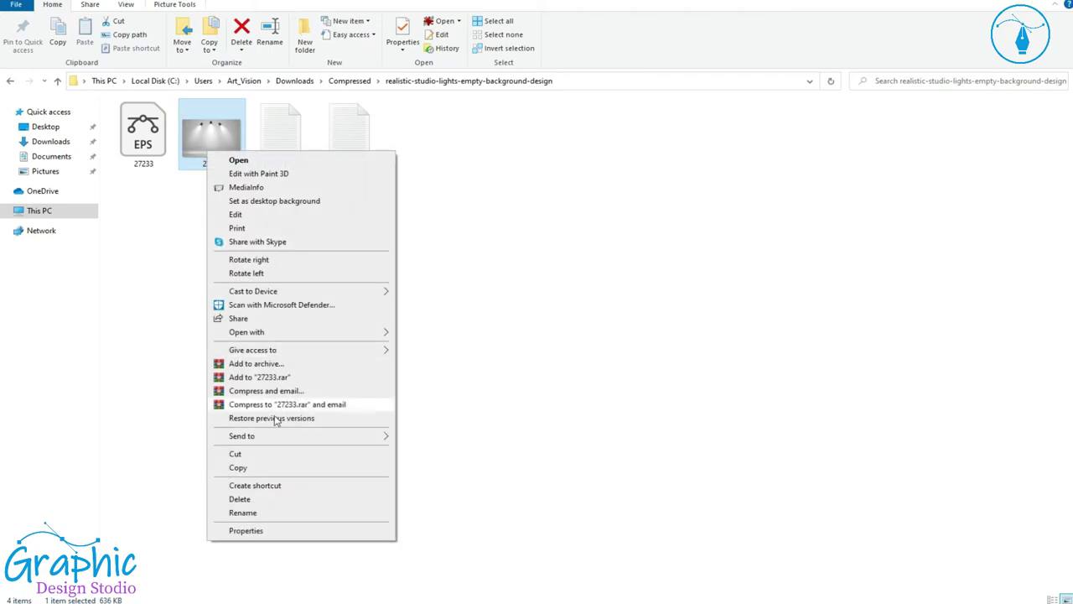
left_click(277, 454)
left_click(223, 561)
right_click(357, 269)
left_click(400, 352)
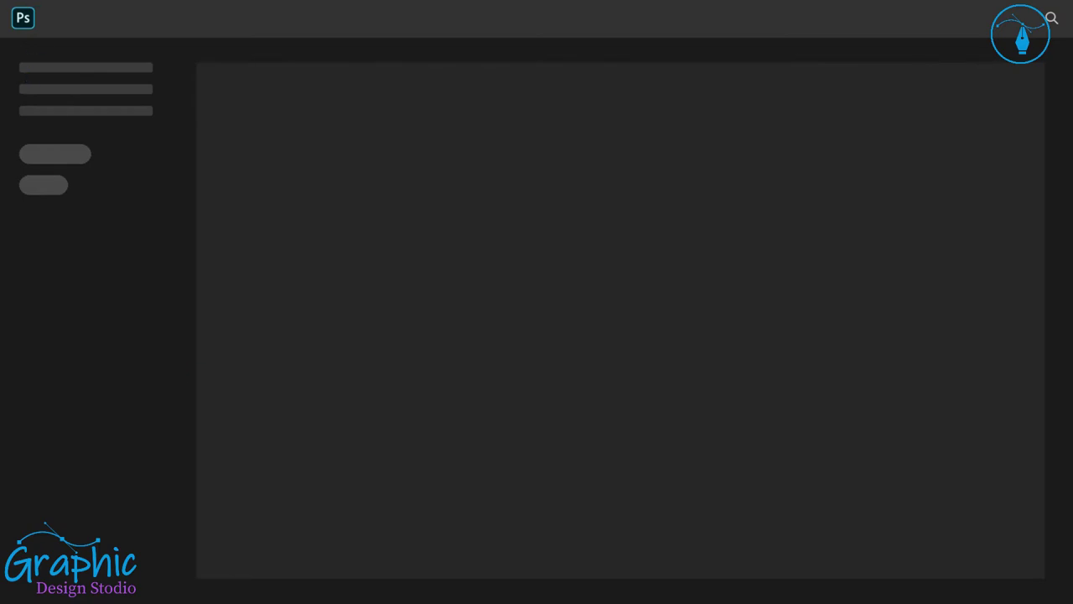
Step: Drag 27233.jpg from File Explorer into Photoshop to open it as a document
left_click(246, 571)
left_click_drag(126, 134, 145, 338)
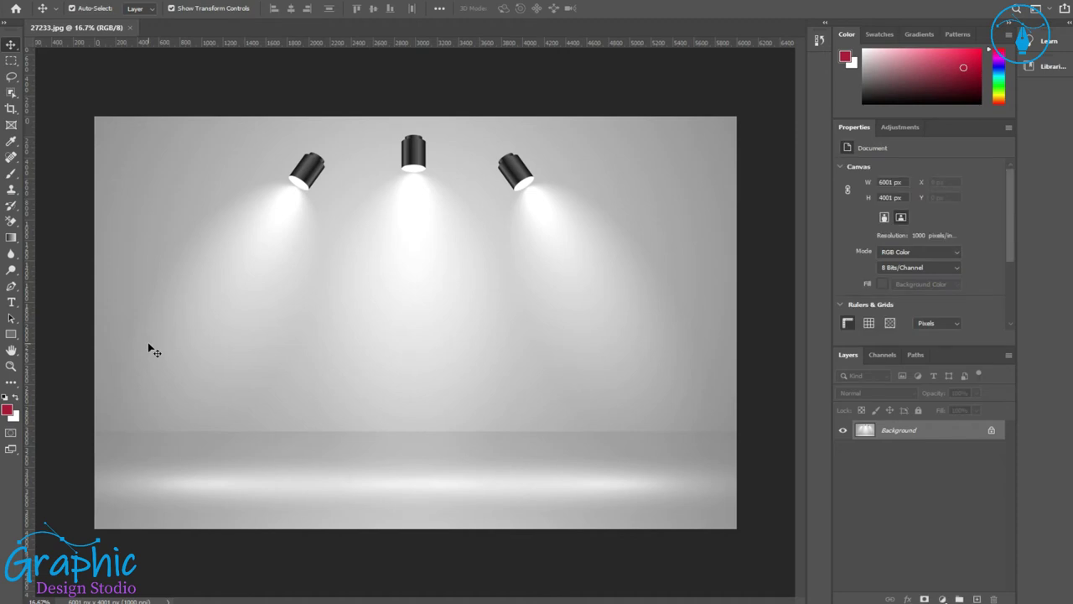
left_click(11, 302)
Step: Type 'Your LOGO' on the wall and scale it to fit below the spotlights
left_click(293, 315)
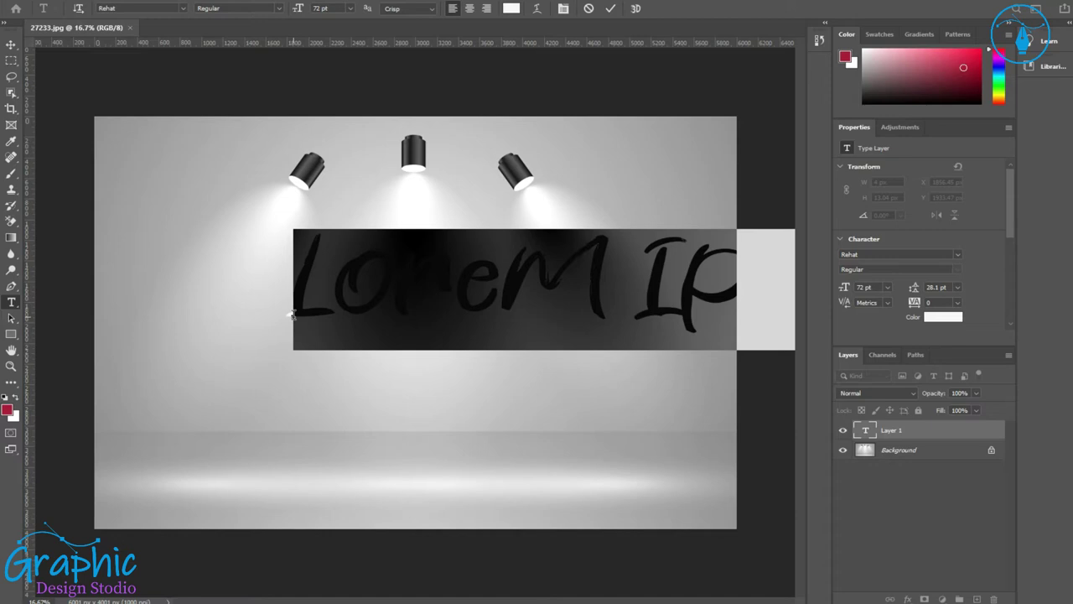
type("You")
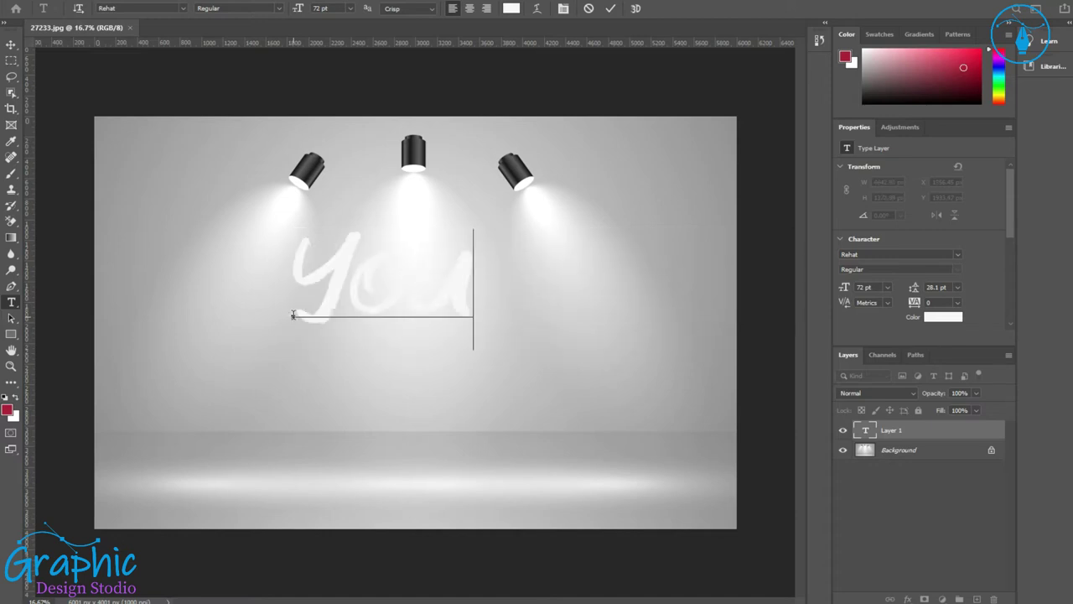
type("r L")
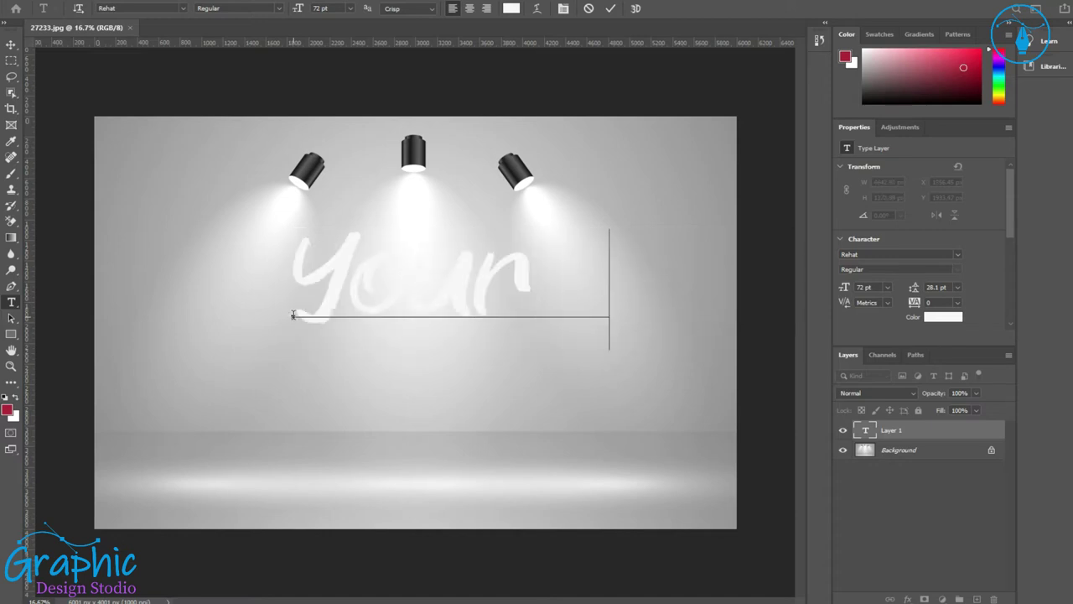
type("OGO")
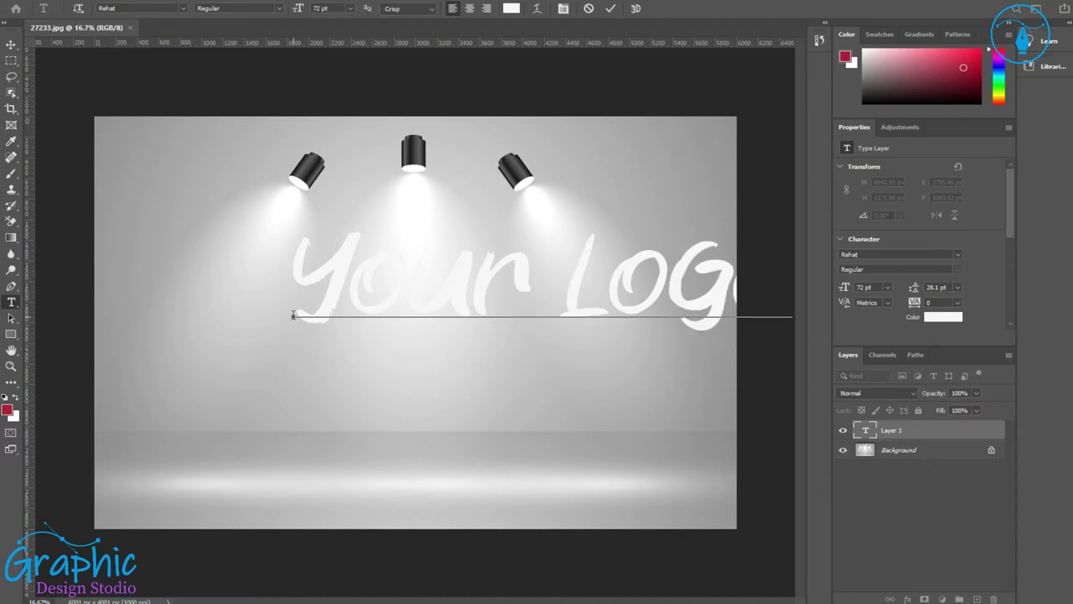
left_click(11, 43)
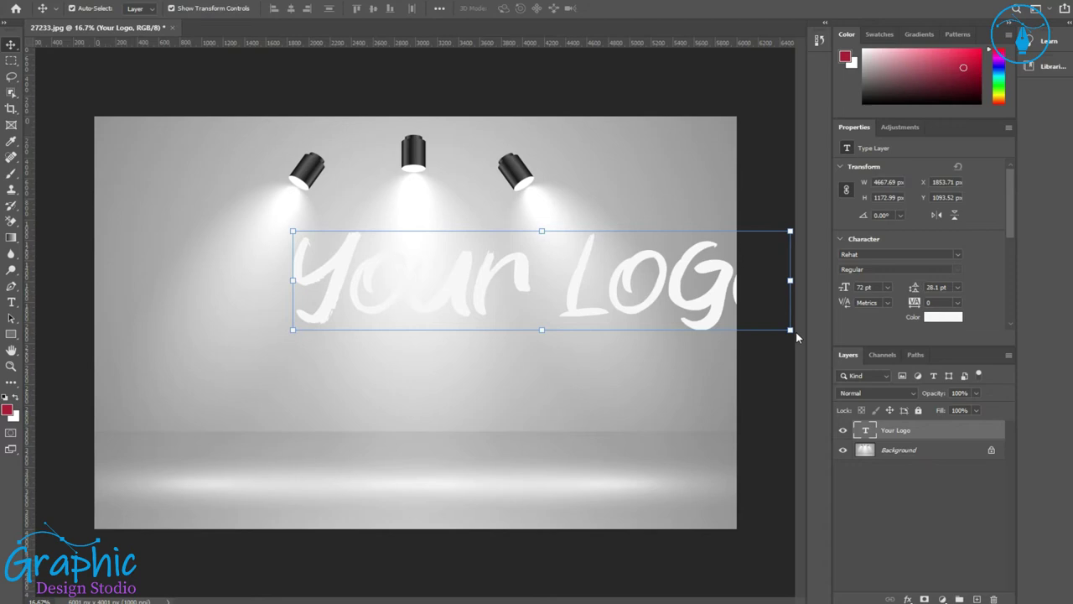
mouse_move(791, 330)
left_mouse_down()
mouse_move(687, 311)
mouse_move(635, 285)
left_mouse_up()
left_click_drag(576, 307, 526, 349)
left_click(11, 43)
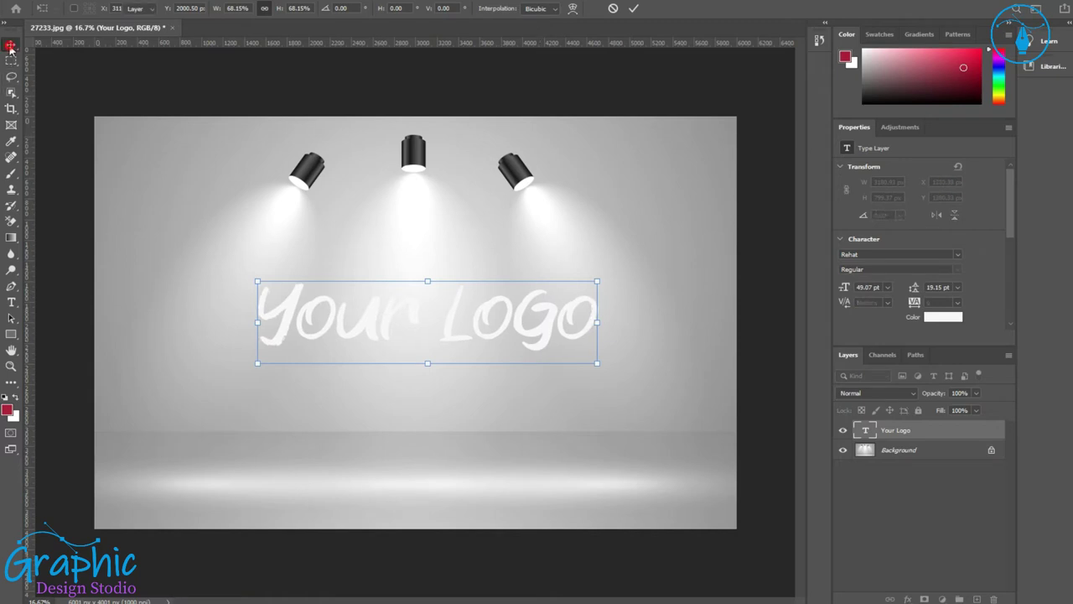
key("Return")
Step: Set the text font to Gotham Bold and nudge it to centre
left_click(918, 253)
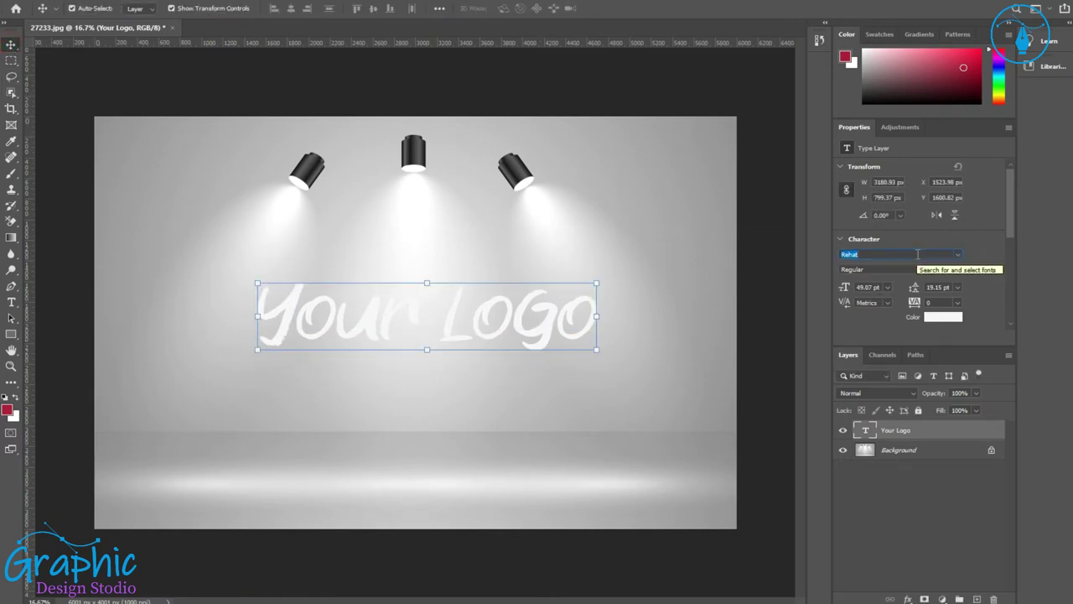
left_click(958, 254)
type("g")
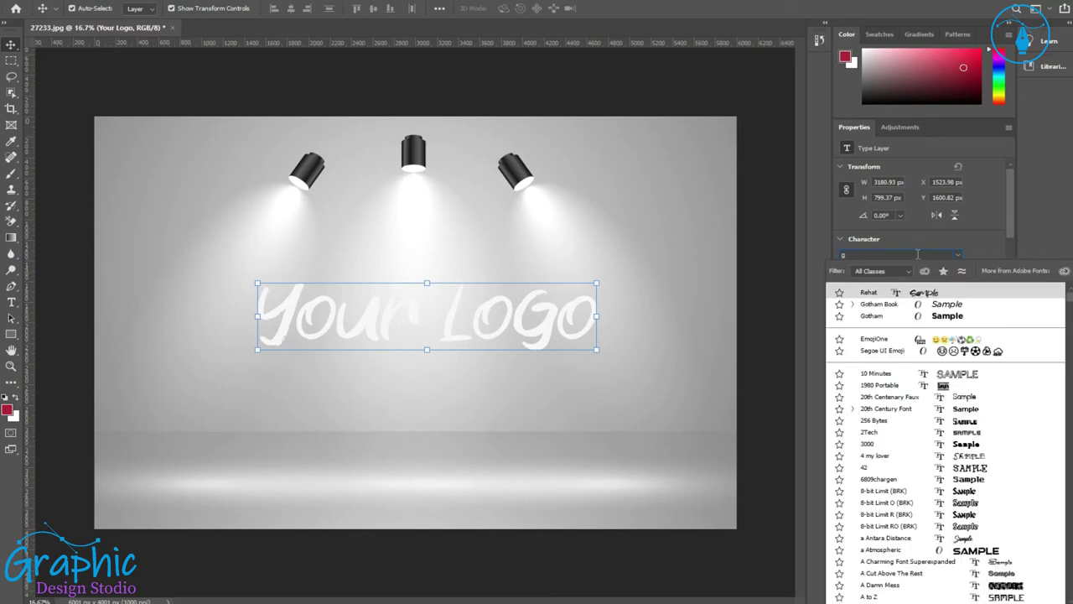
type("oth")
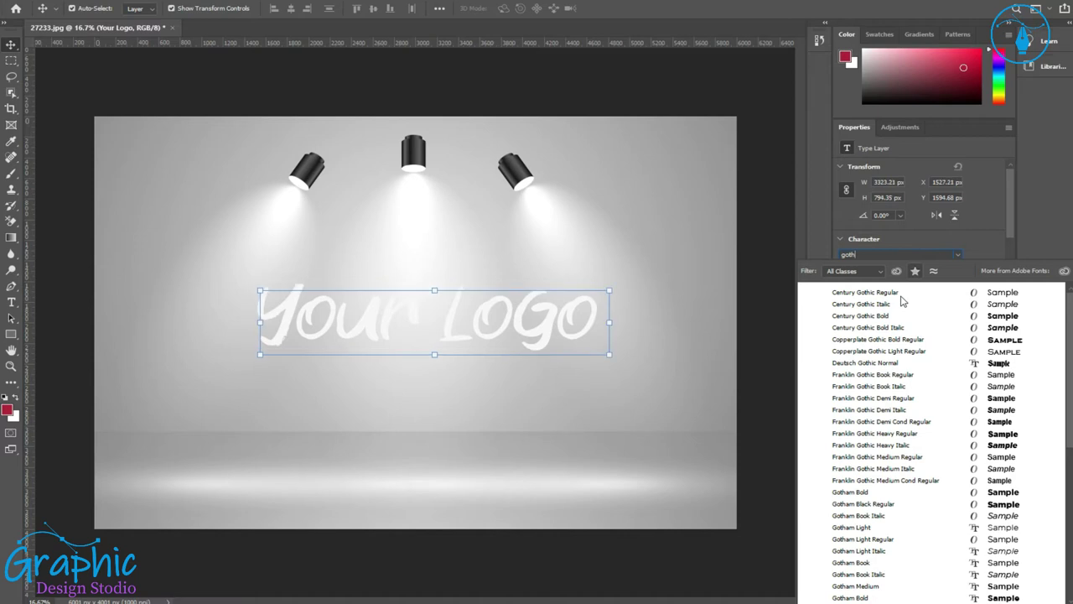
left_click(847, 492)
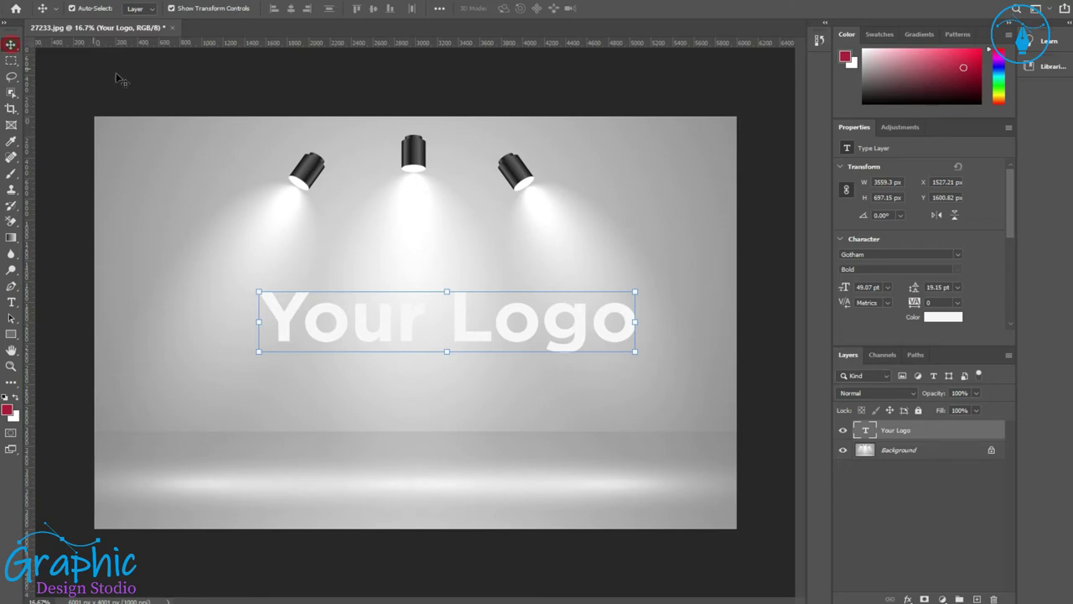
left_click_drag(366, 341, 357, 343)
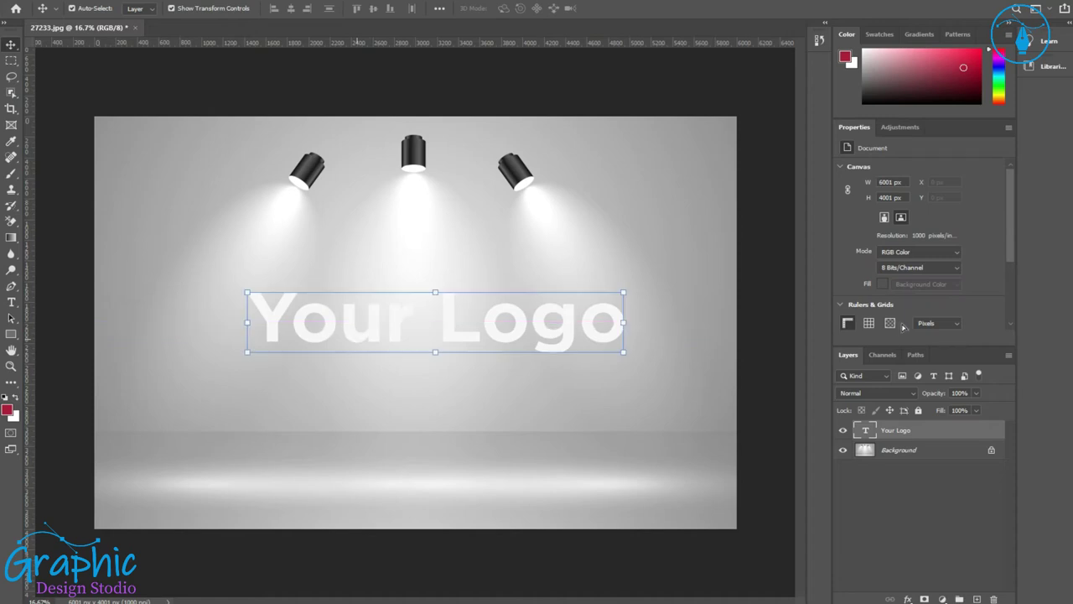
Step: Colour the word 'Your' bright blue
left_click(10, 302)
left_click(414, 327)
left_click_drag(414, 327, 246, 327)
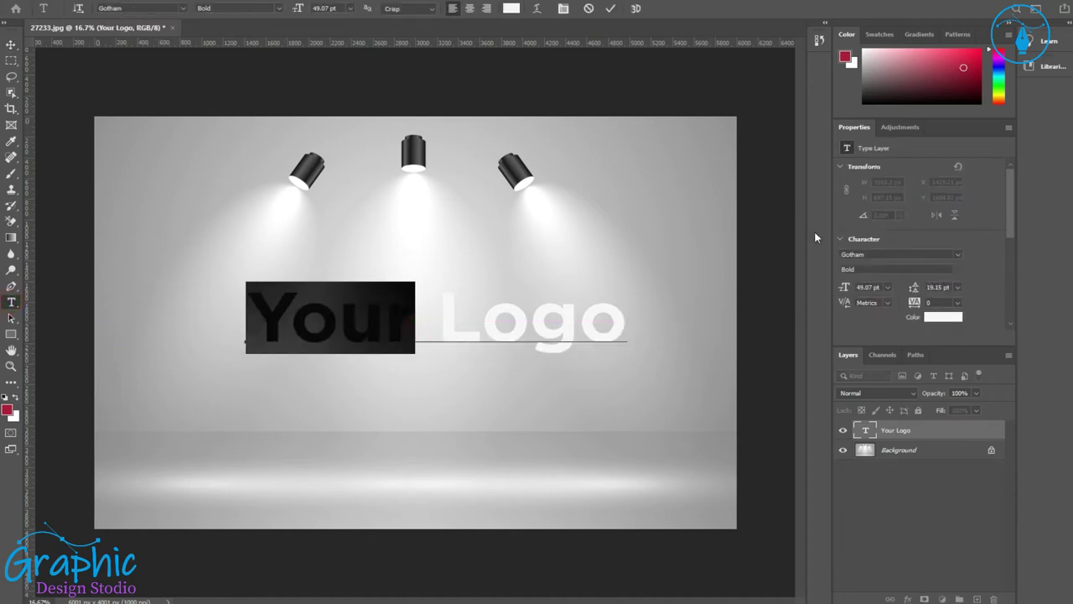
left_click(943, 316)
left_click(812, 352)
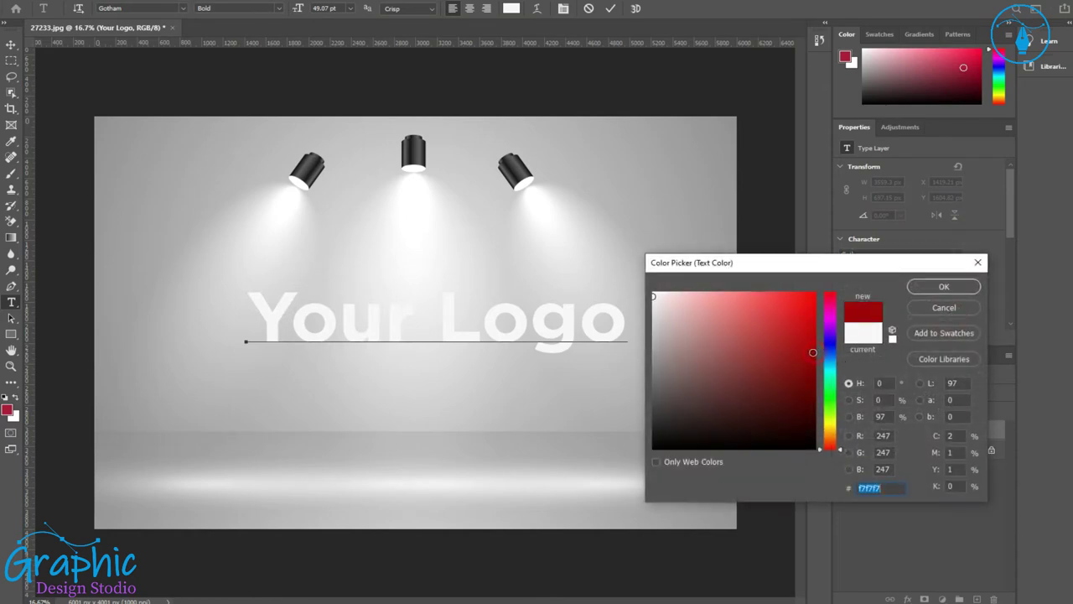
left_click(830, 407)
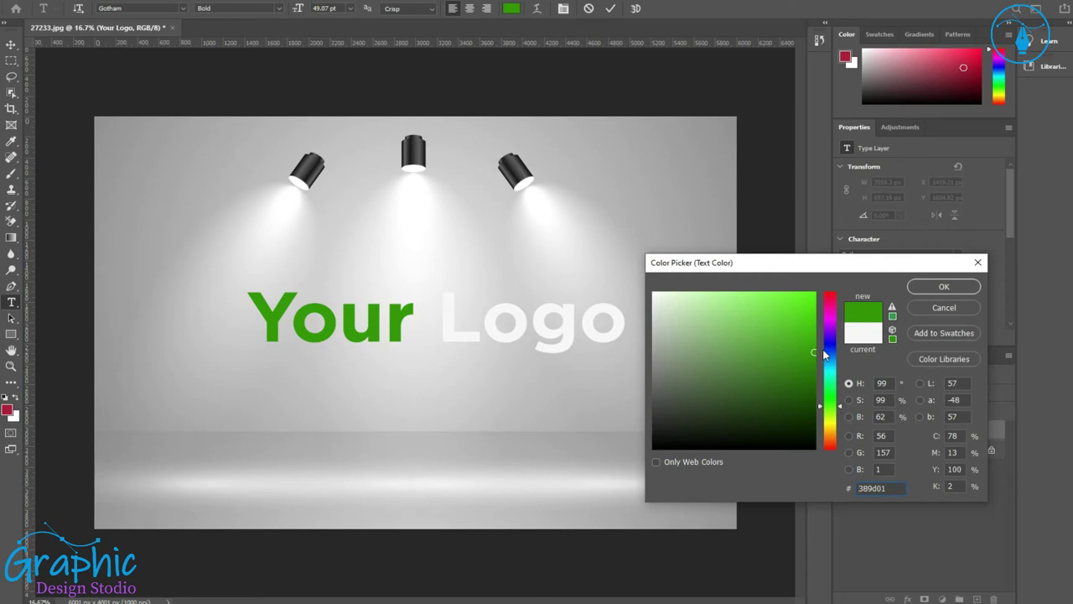
left_click(826, 356)
left_click(801, 294)
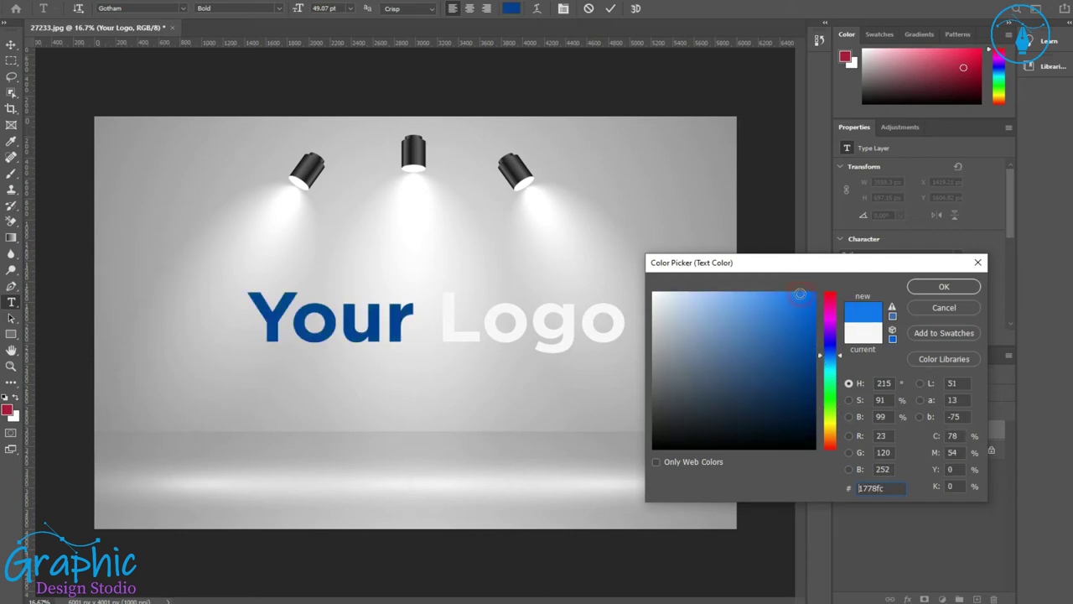
left_click(922, 288)
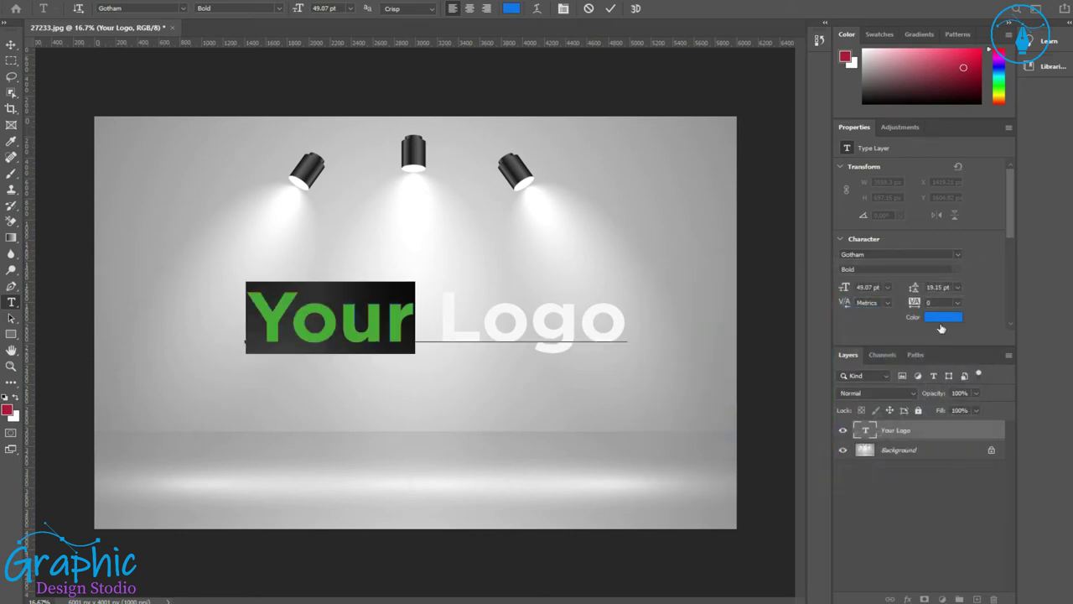
Step: Colour the word 'Logo' orange and commit the text edits
left_click_drag(436, 318, 627, 319)
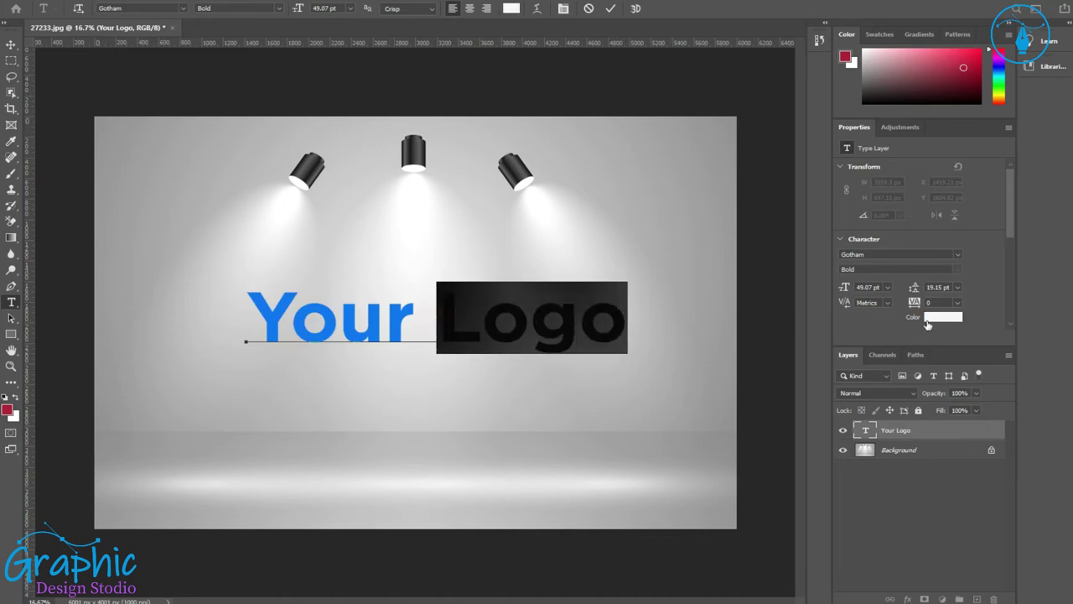
left_click(944, 317)
left_click(828, 378)
left_click(788, 340)
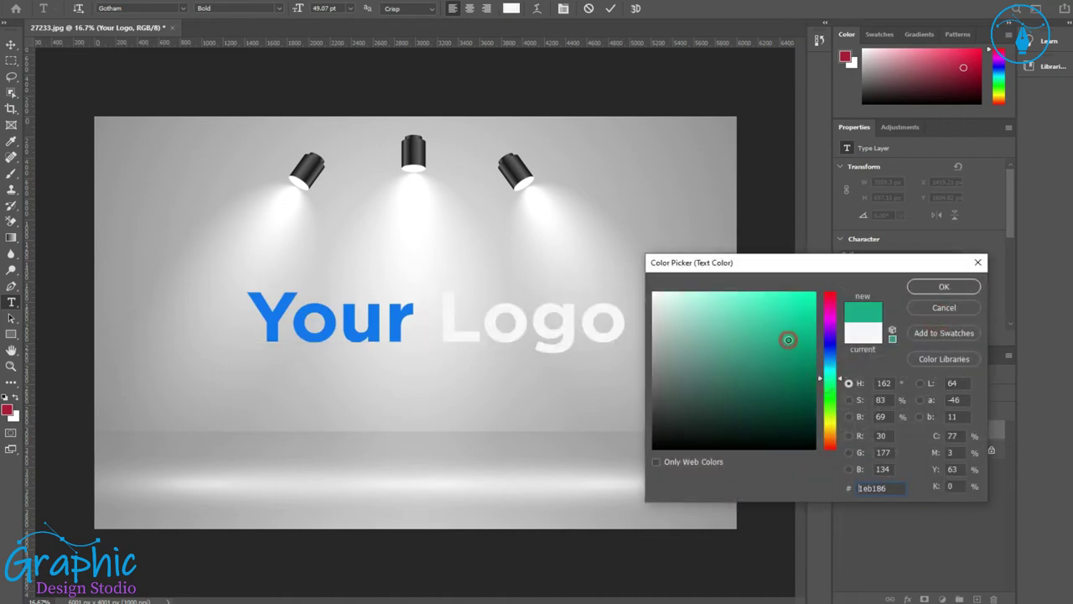
left_click(792, 320)
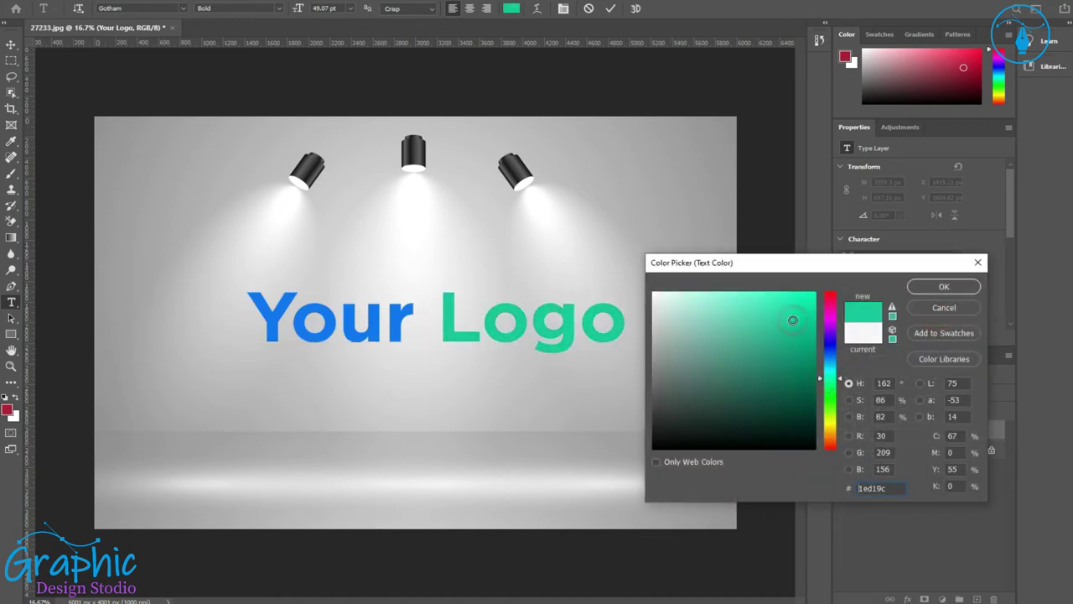
left_click(811, 358)
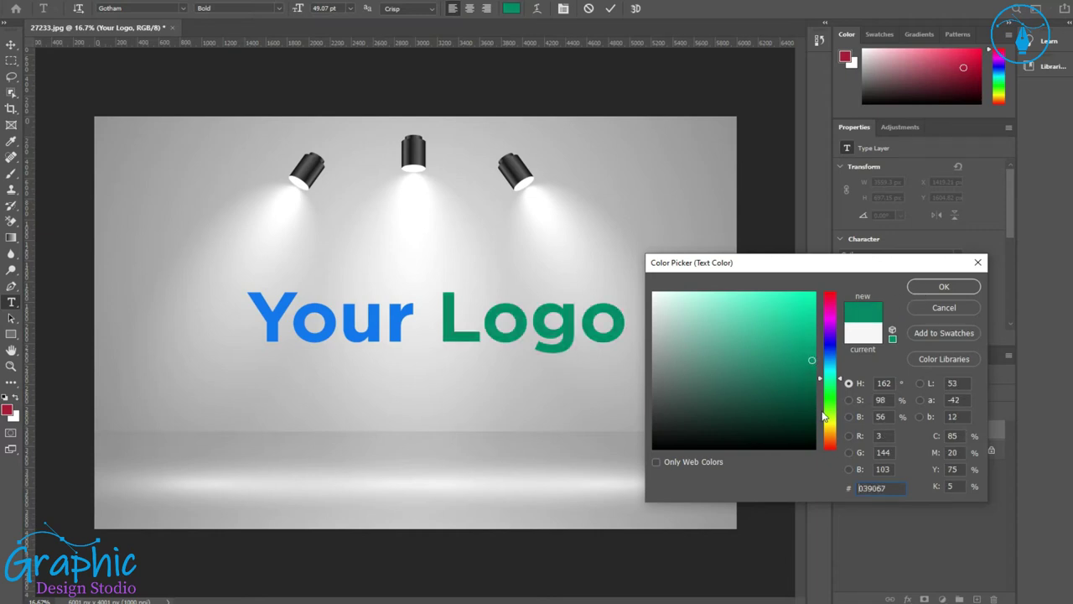
left_click(825, 416)
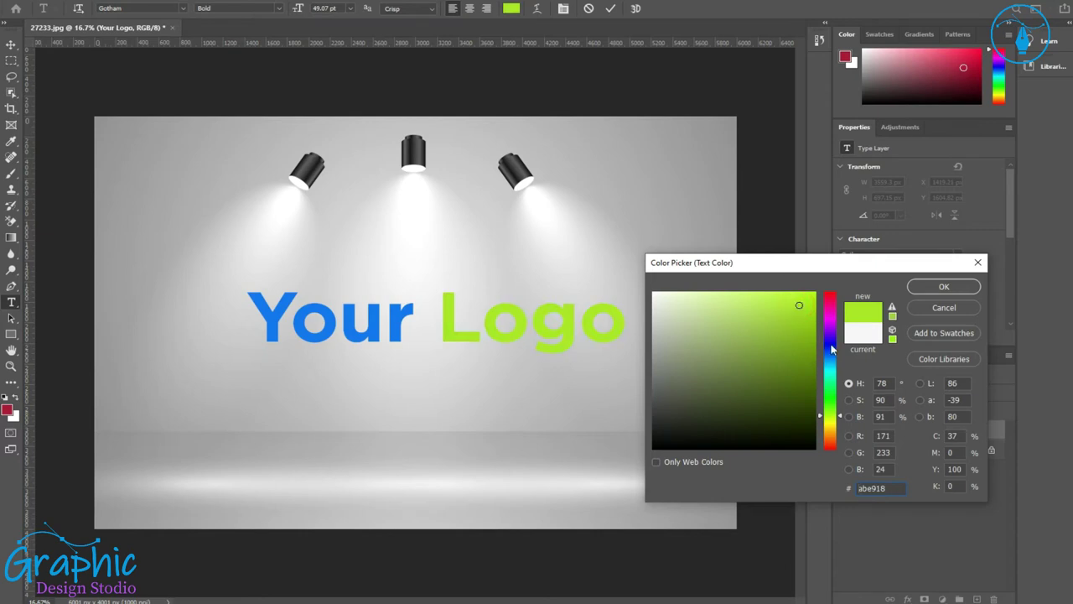
left_click_drag(830, 363, 829, 333)
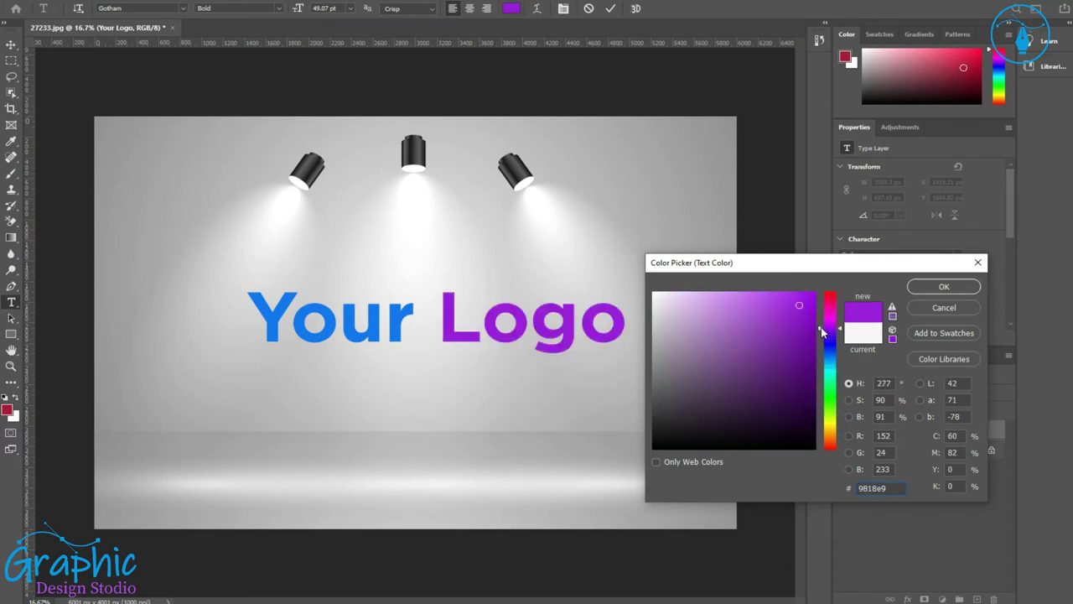
left_click(933, 286)
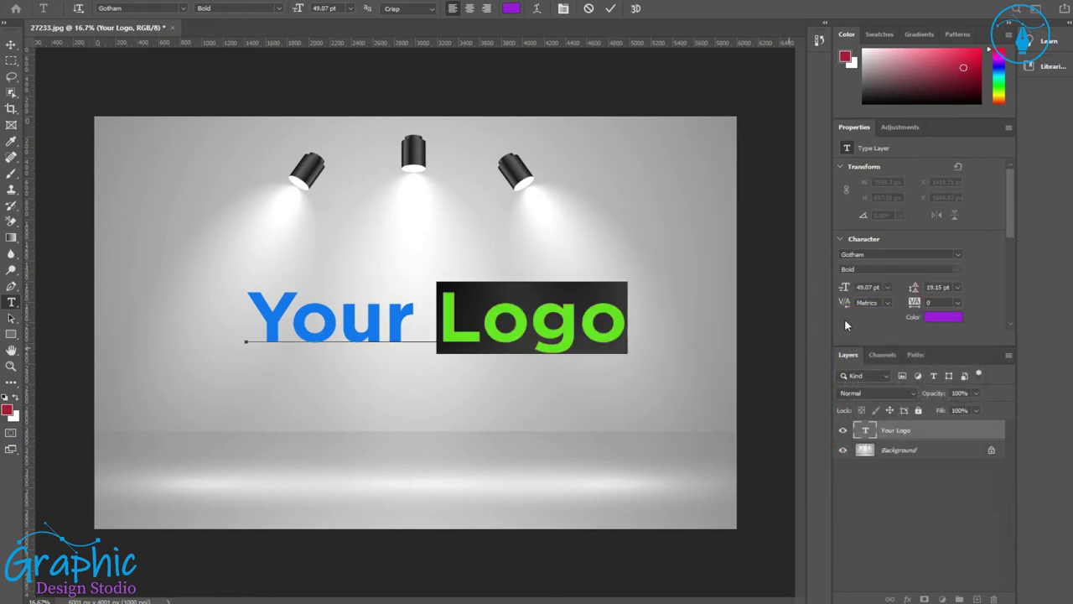
left_click(942, 317)
left_click_drag(834, 386, 830, 437)
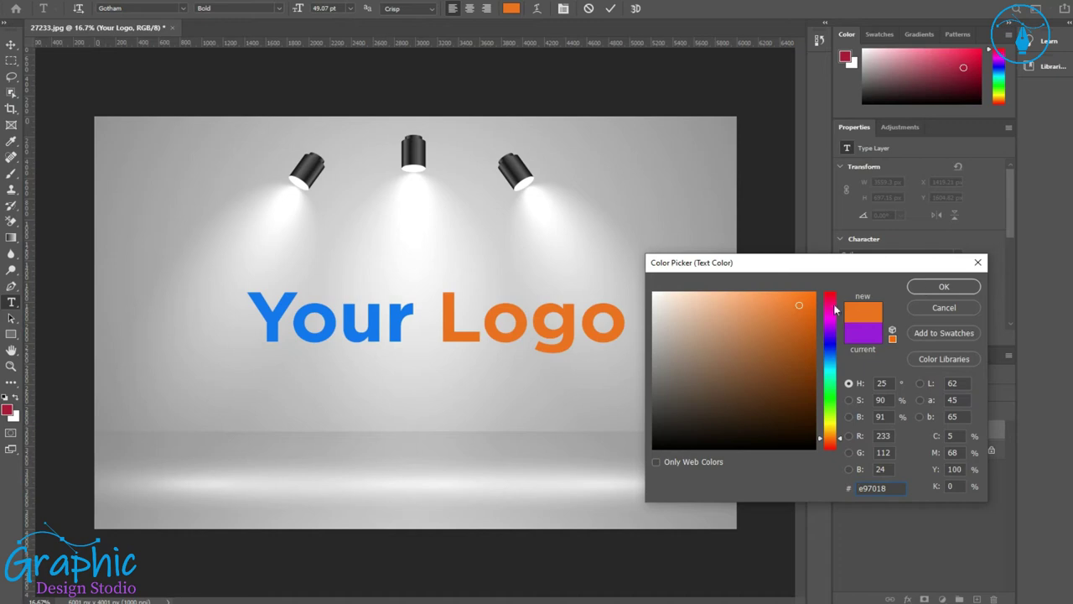
left_click(941, 288)
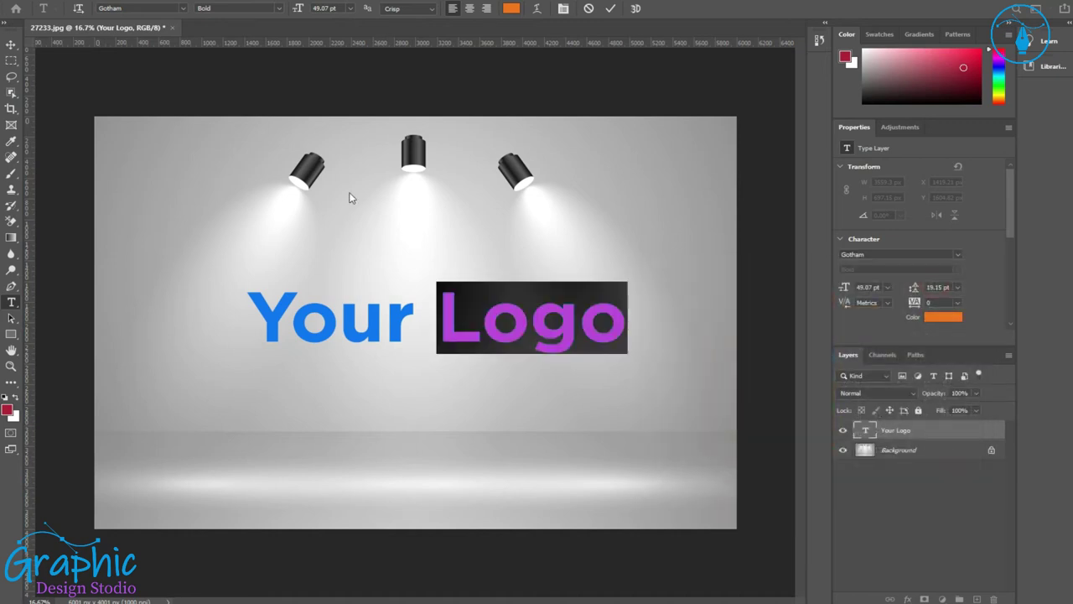
left_click(11, 44)
left_click(122, 90)
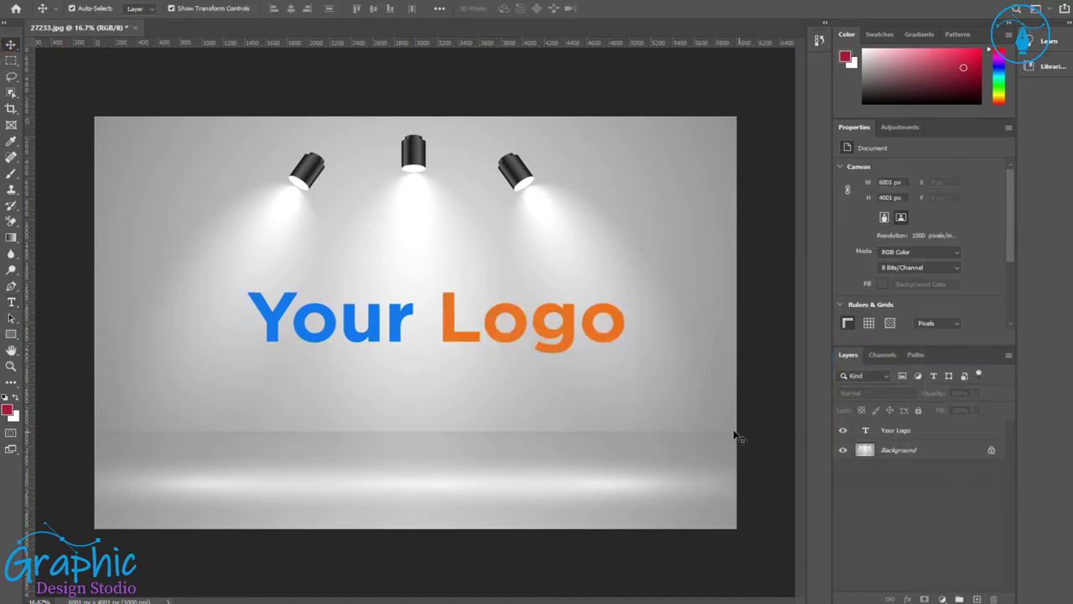
Step: Convert the Your Logo layer to a smart object and move it slightly lower
left_click(923, 431)
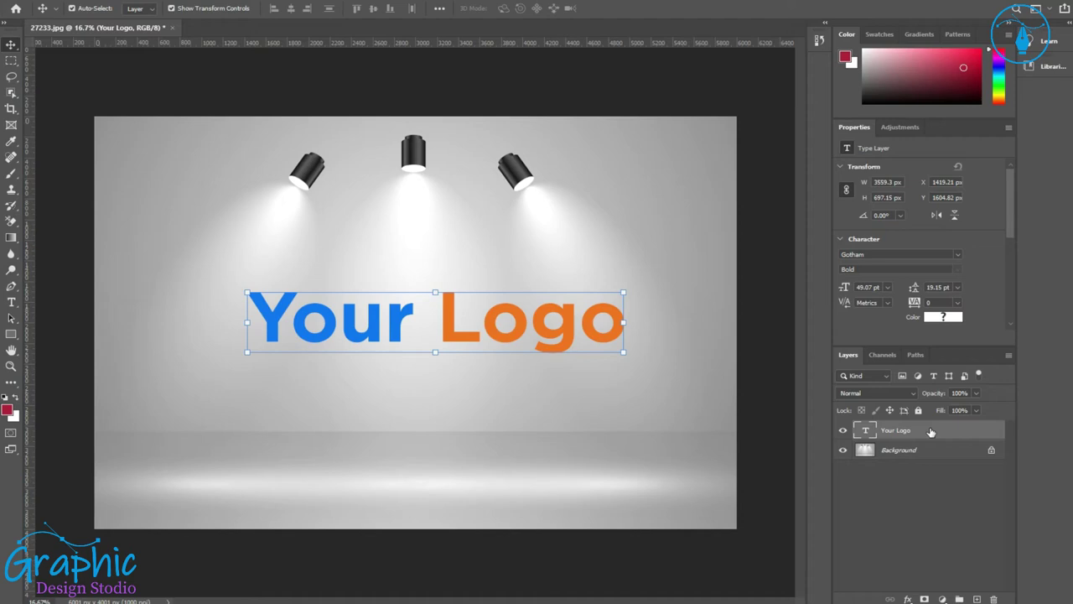
right_click(931, 431)
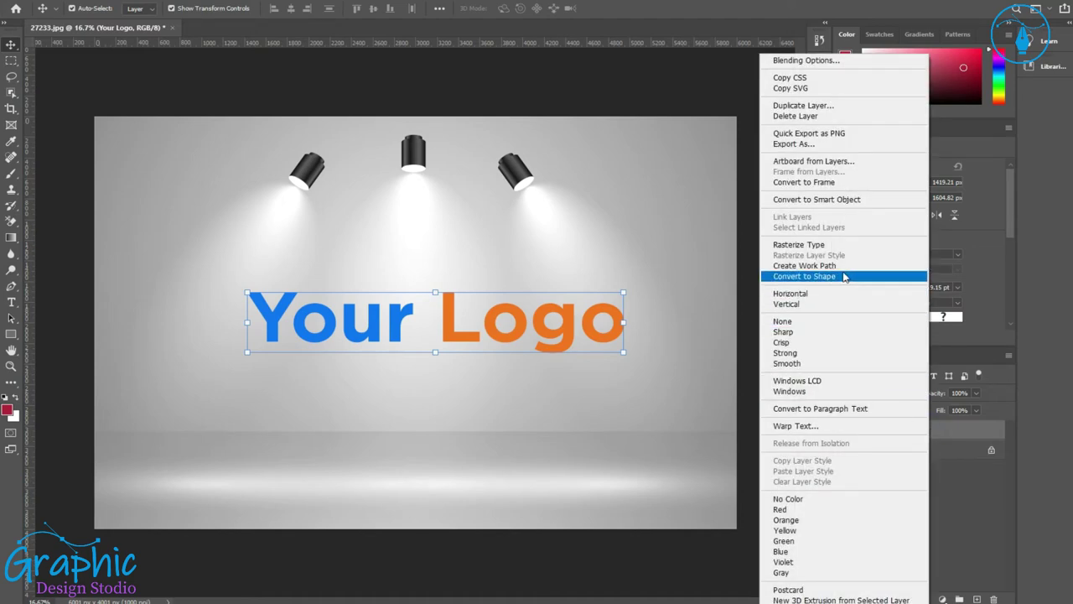
left_click(841, 200)
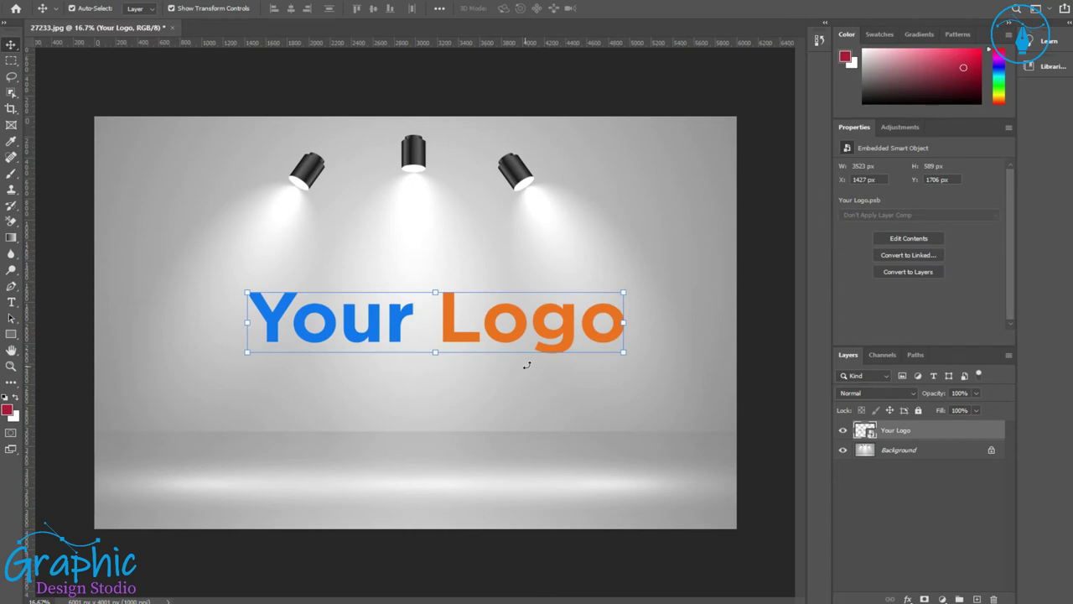
left_click_drag(551, 353, 552, 361)
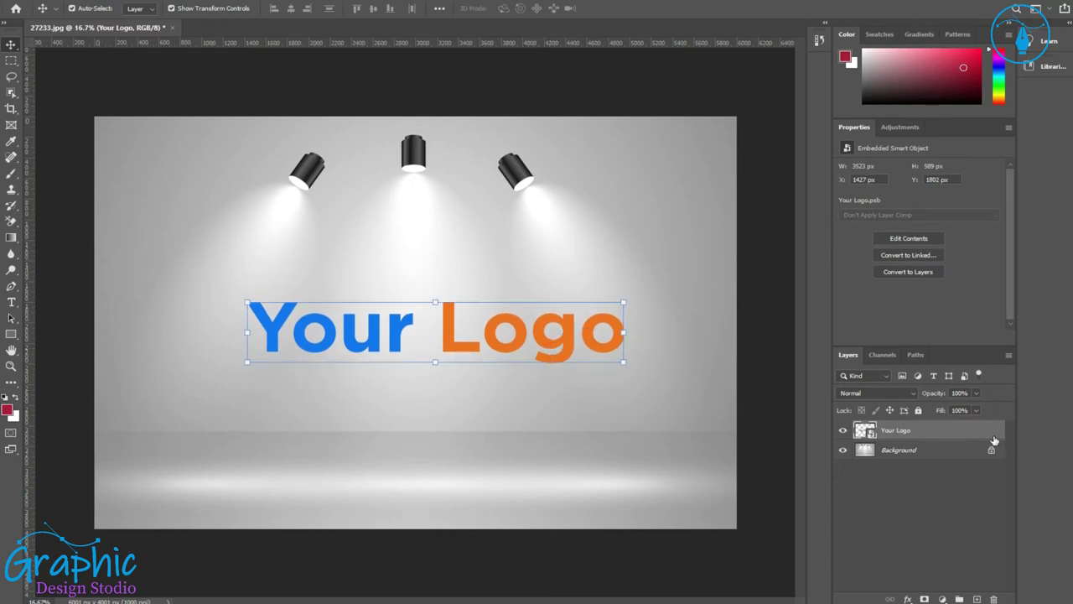
left_click(992, 436)
Step: Add a Color Dodge drop shadow at 12% opacity to the logo
double_click(993, 436)
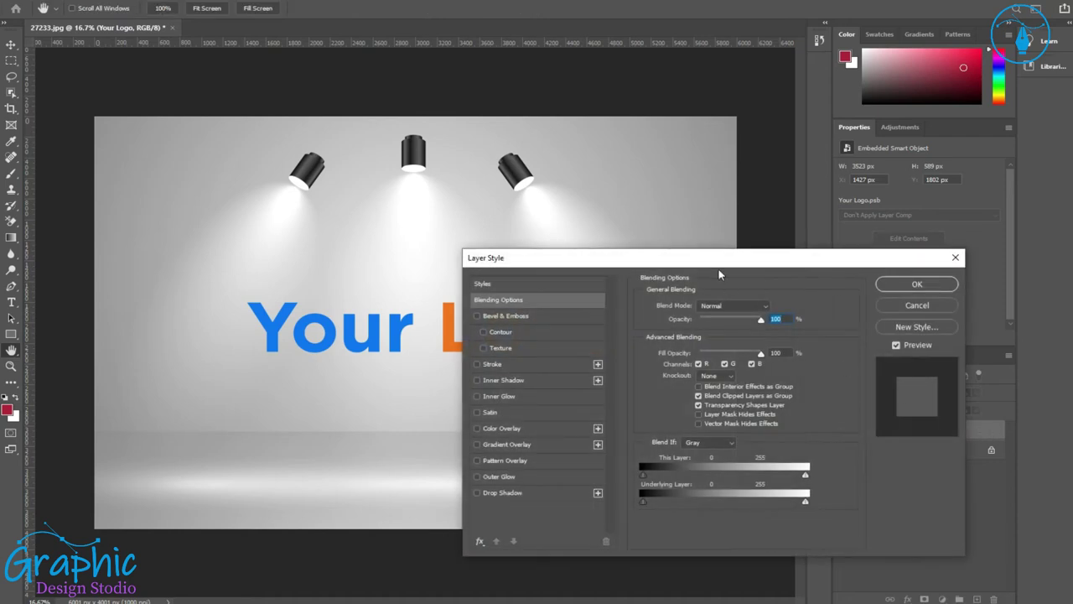
left_click_drag(721, 261, 627, 182)
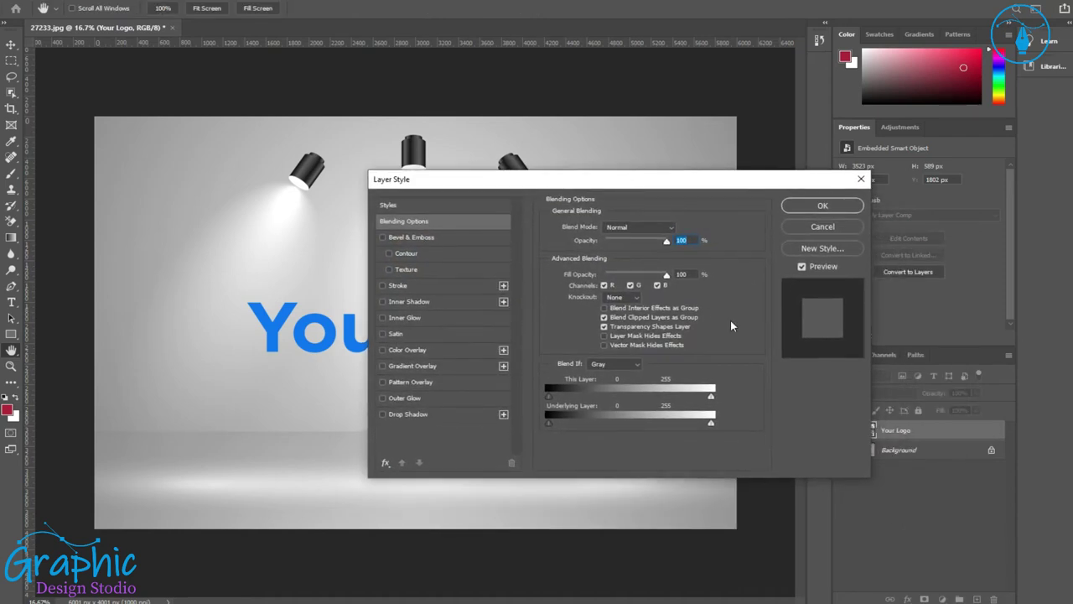
left_click(383, 414)
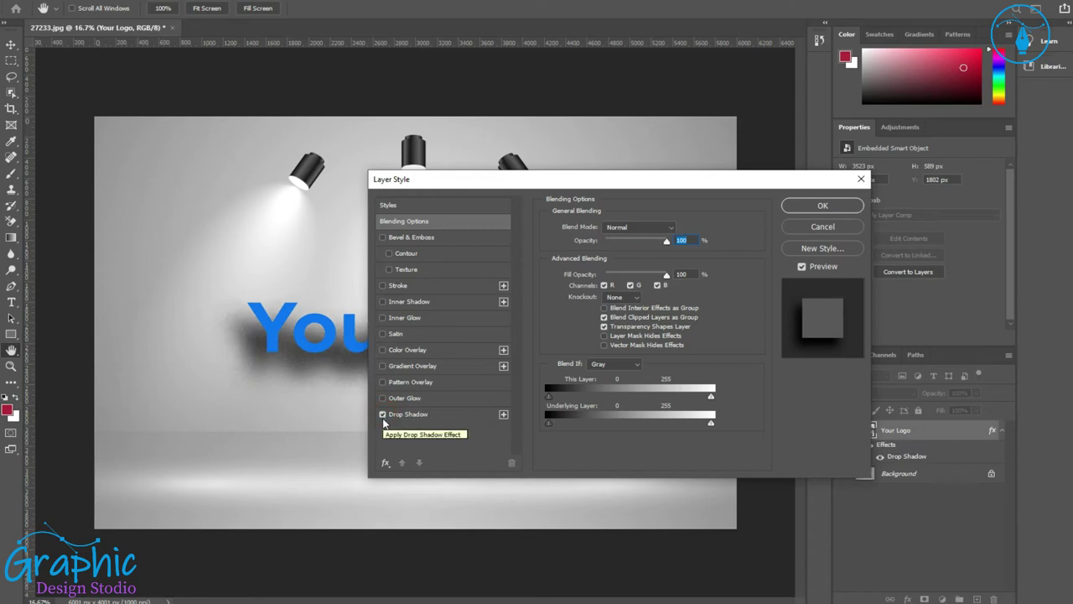
left_click(391, 414)
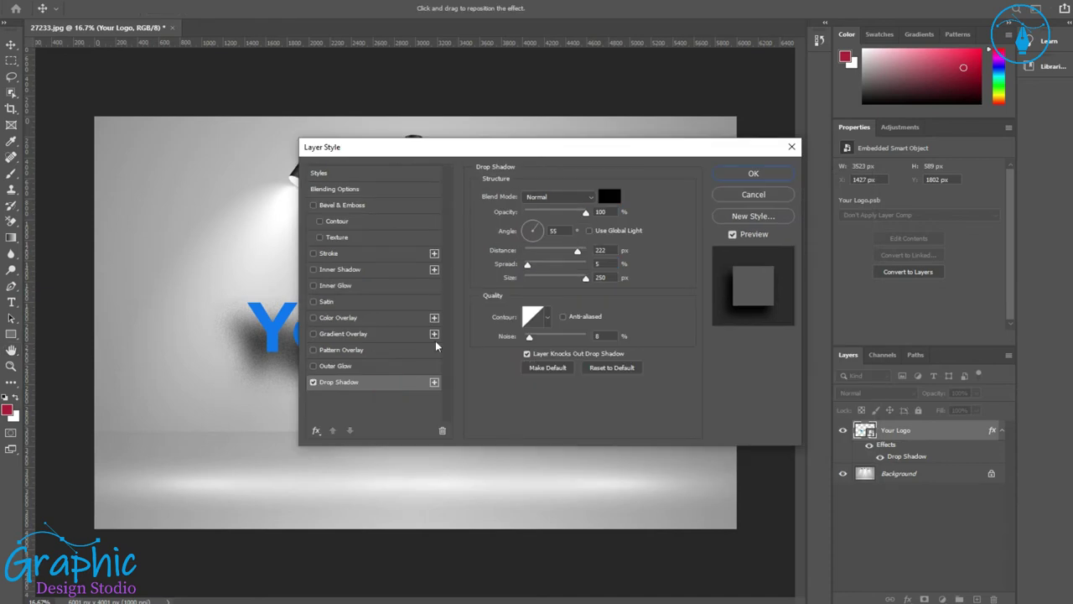
left_click(557, 198)
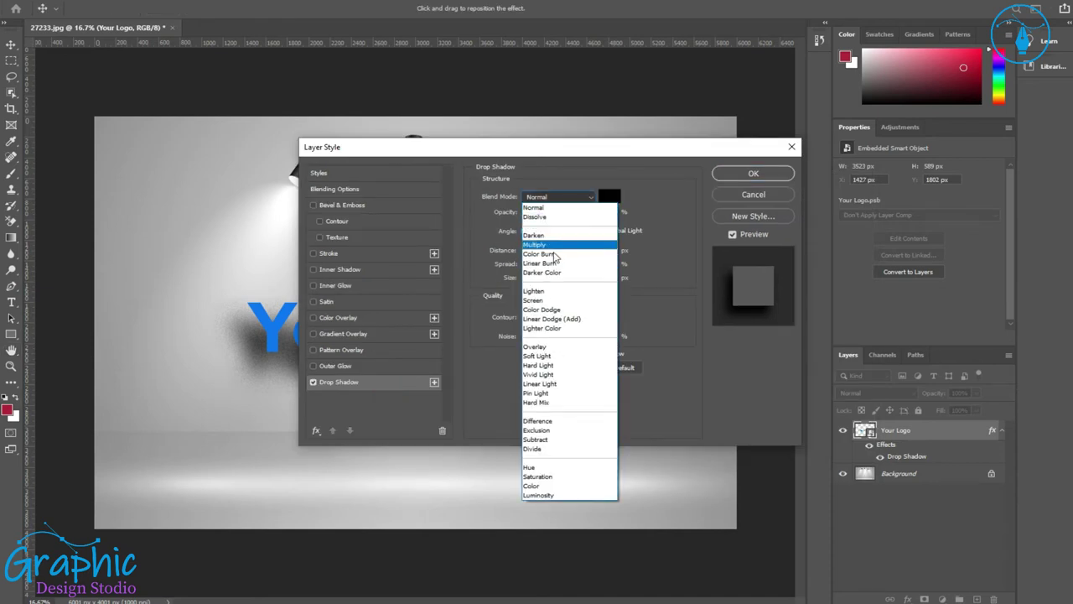
left_click(559, 310)
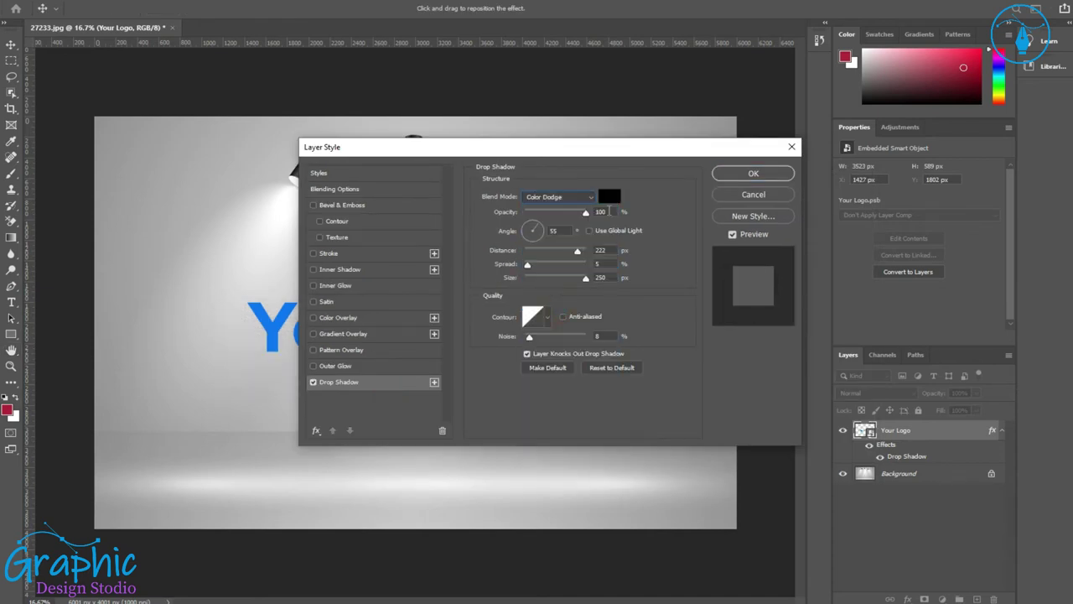
type("12")
Step: Set the drop shadow distance to 14 px, spread 0 and size 7
double_click(562, 231)
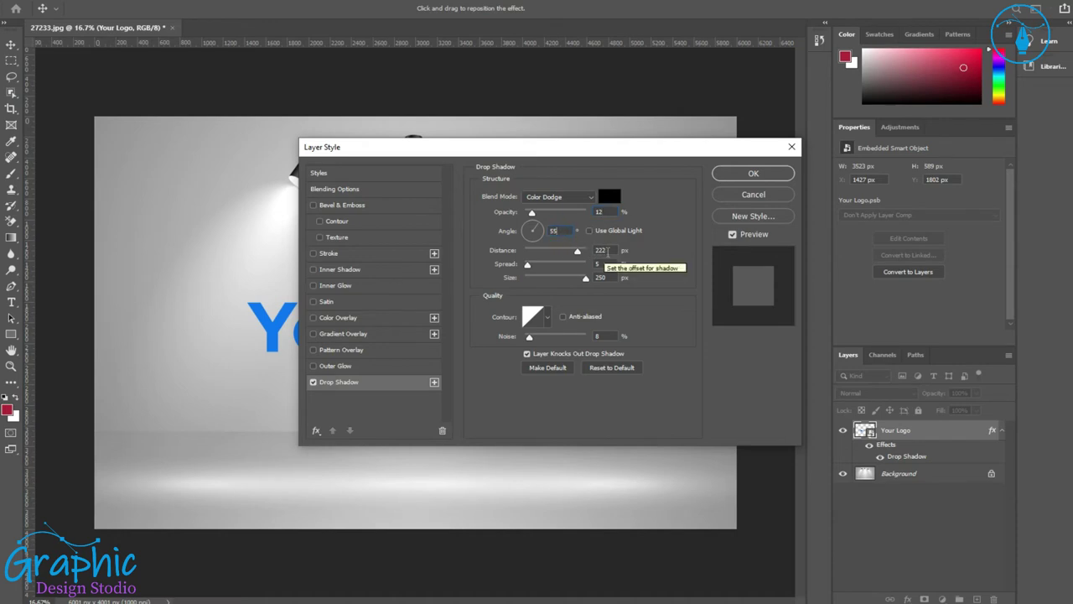
double_click(606, 251)
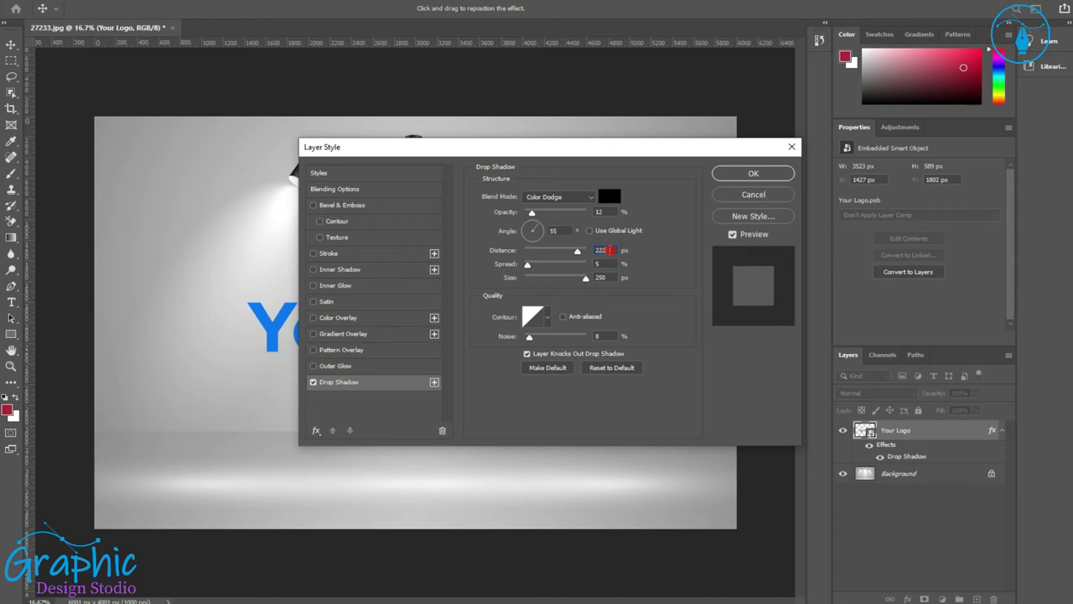
type("14")
key("Tab")
type("5")
type("0")
key("Tab")
type("7")
left_click_drag(429, 151, 488, 162)
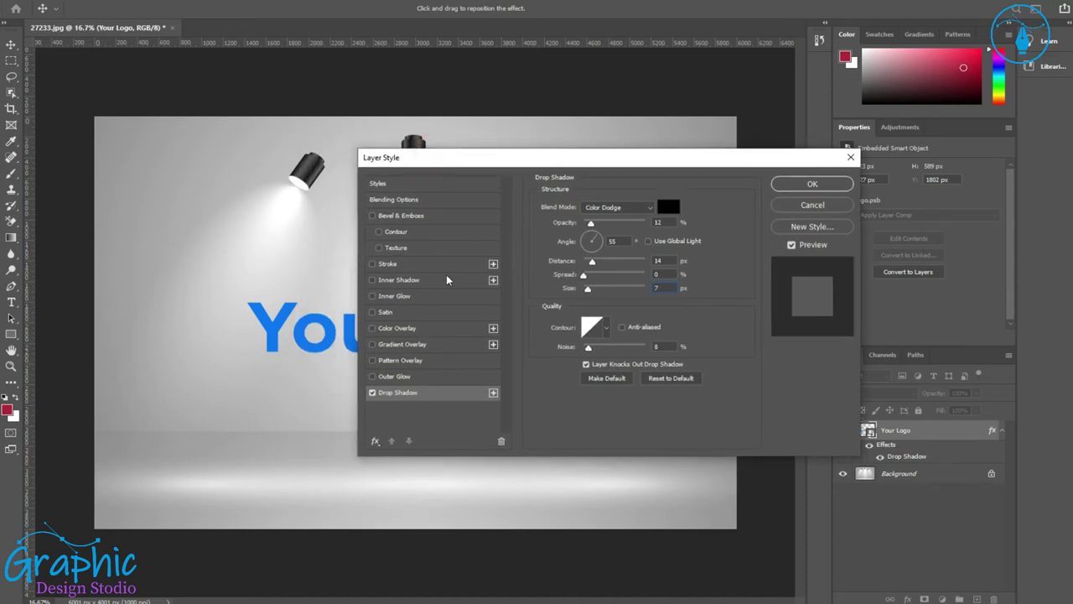
left_click(402, 294)
Step: Add a Linear Light inner shadow with 5 px distance and 212 px size
left_click(405, 281)
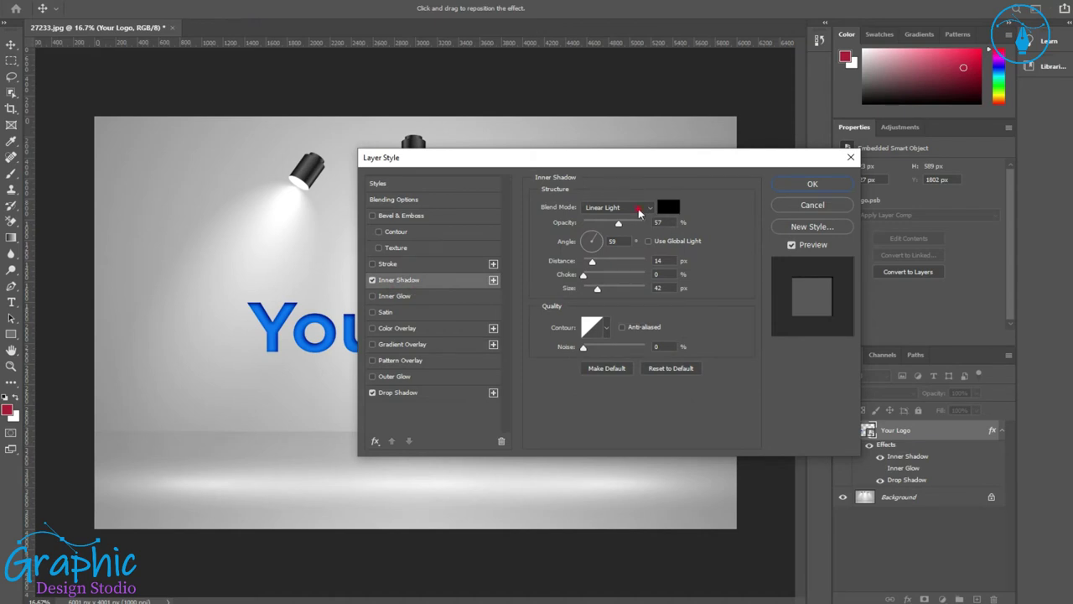
left_click(637, 207)
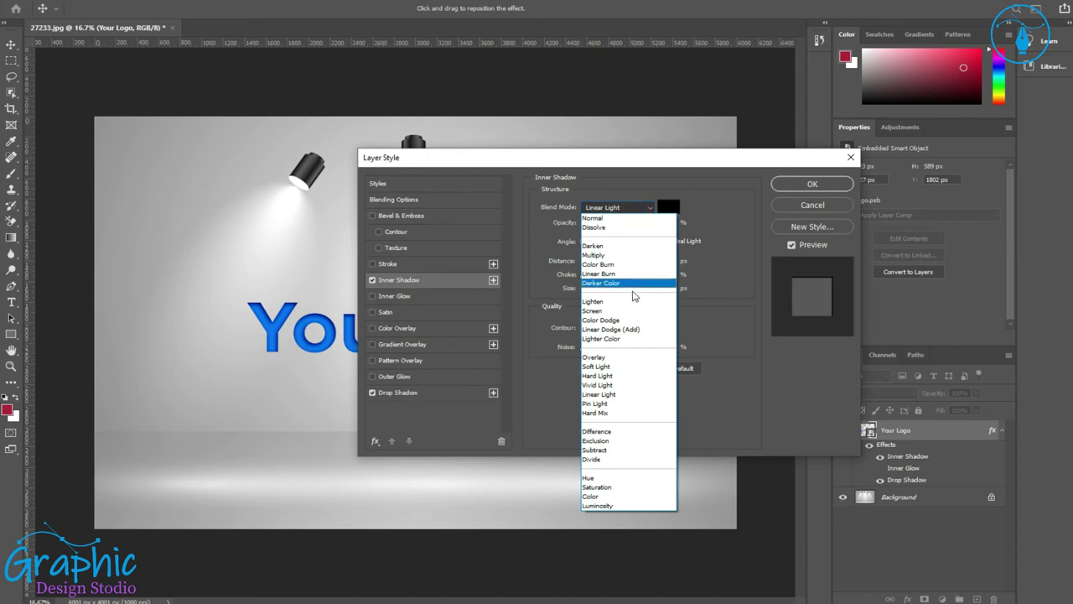
left_click(625, 394)
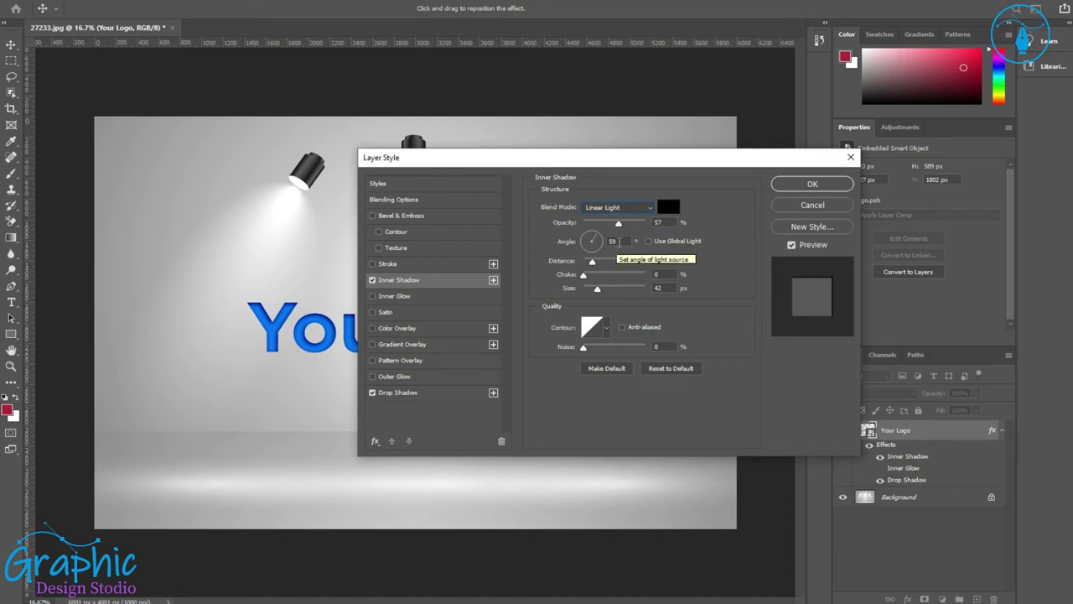
left_click(660, 261)
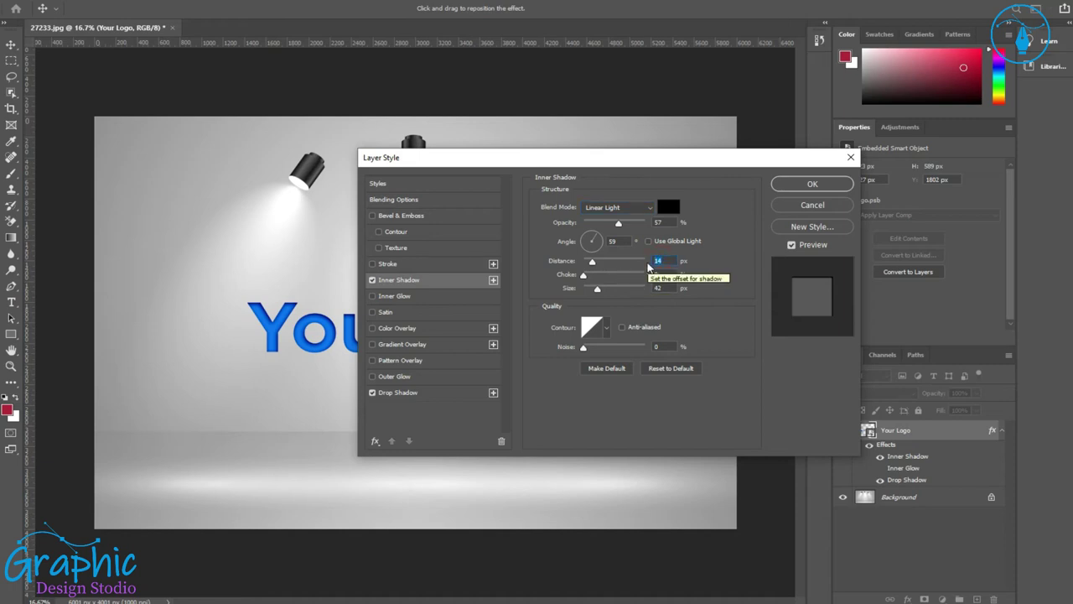
type("5")
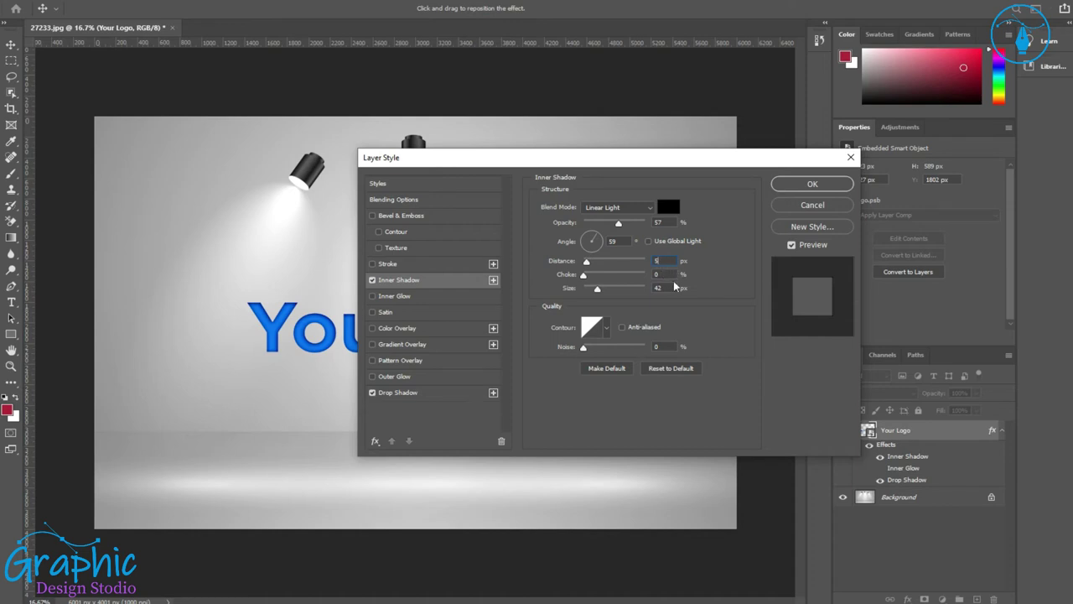
double_click(660, 287)
type("212")
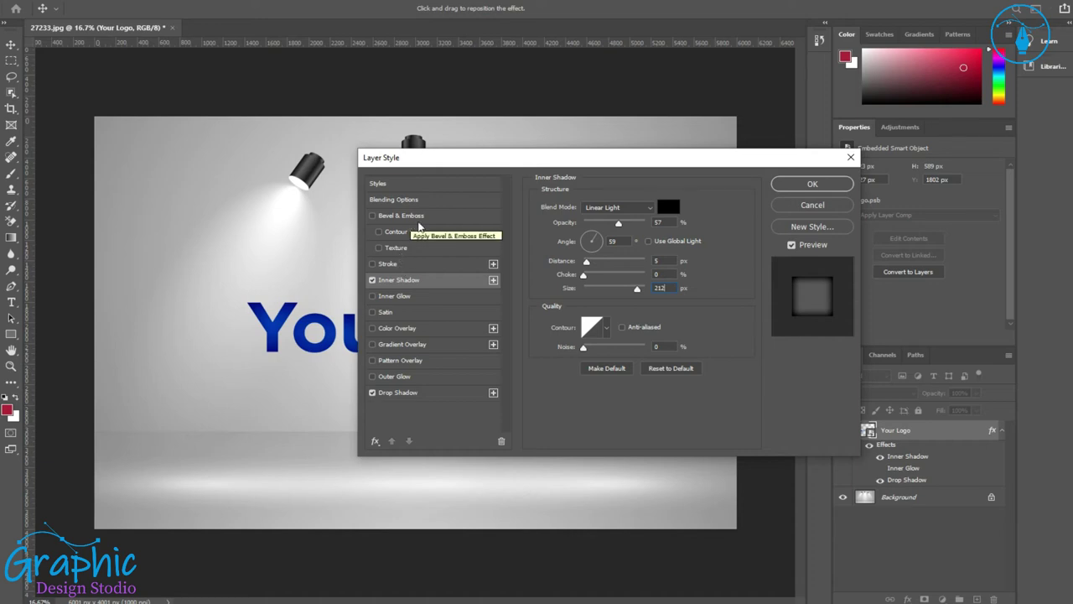
Step: Apply an Outer Bevel Bevel & Emboss with size 7, soften 8 and angle 32°
left_click(420, 216)
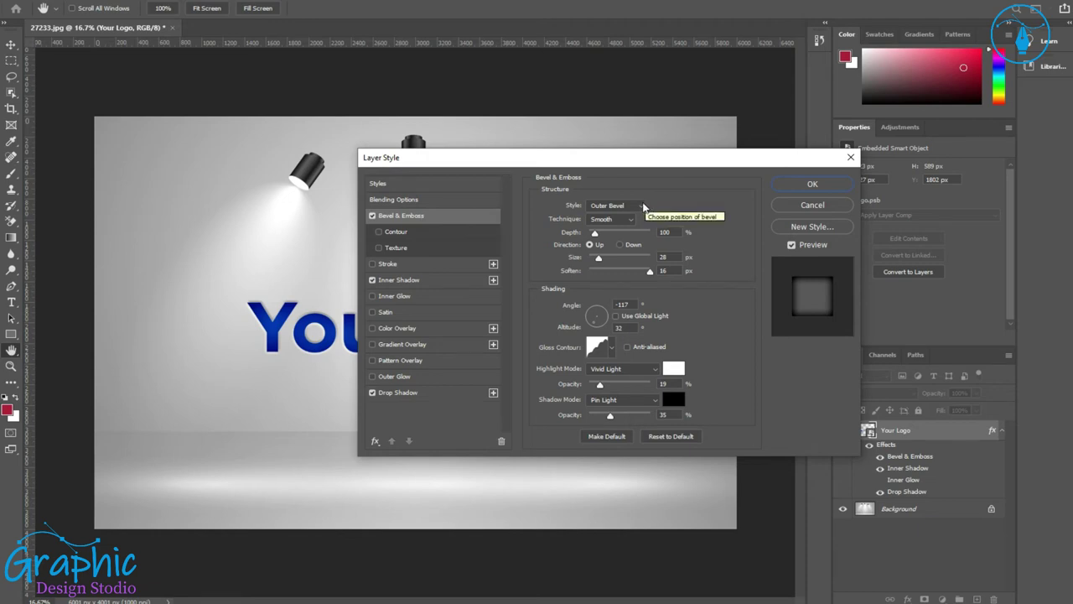
left_click(644, 205)
left_click(635, 216)
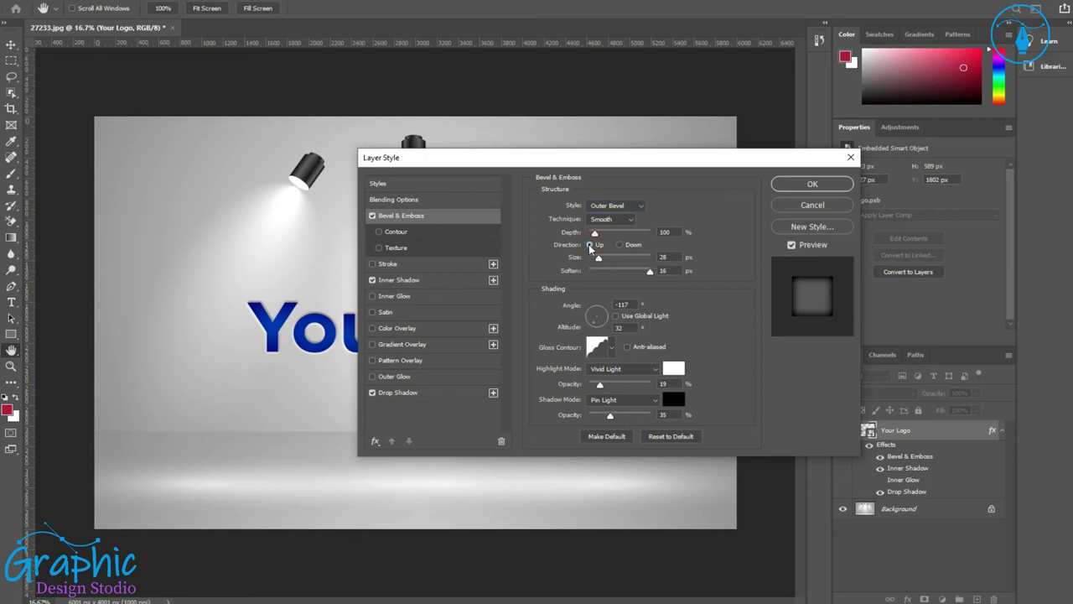
left_click(671, 258)
type("7")
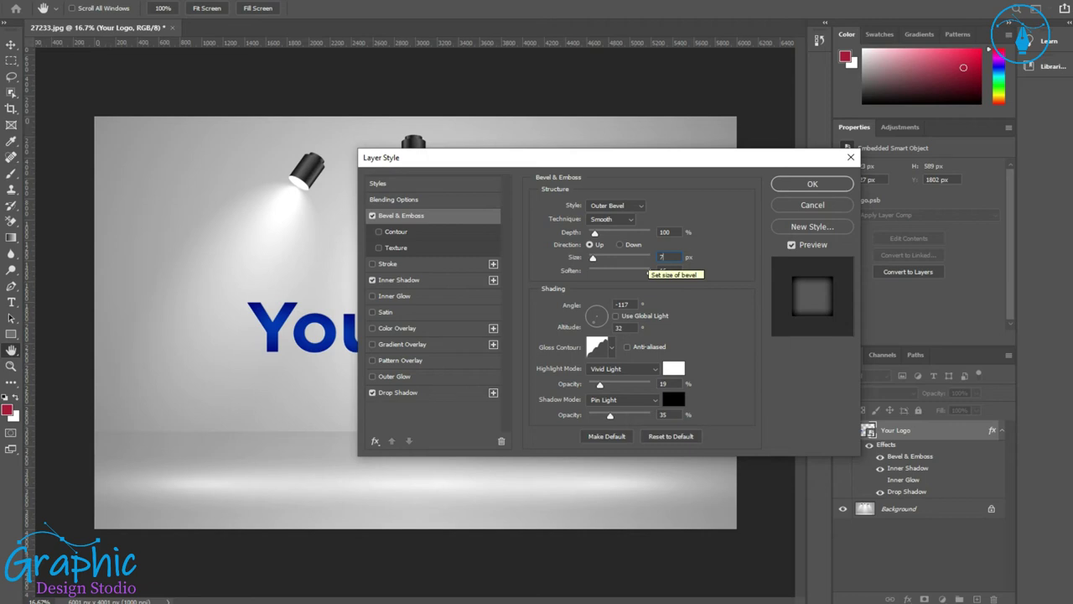
left_click(655, 270)
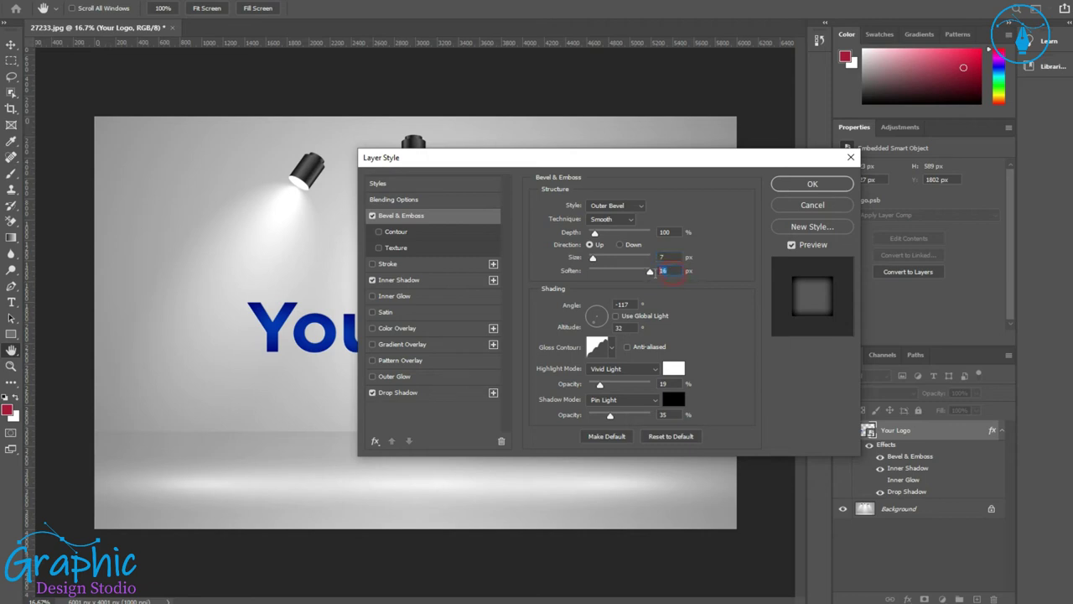
type("8")
key("Tab")
type("32")
Step: Apply the bevelled layer style to the Your Logo text, zoom out and nudge it slightly left
left_click(780, 186)
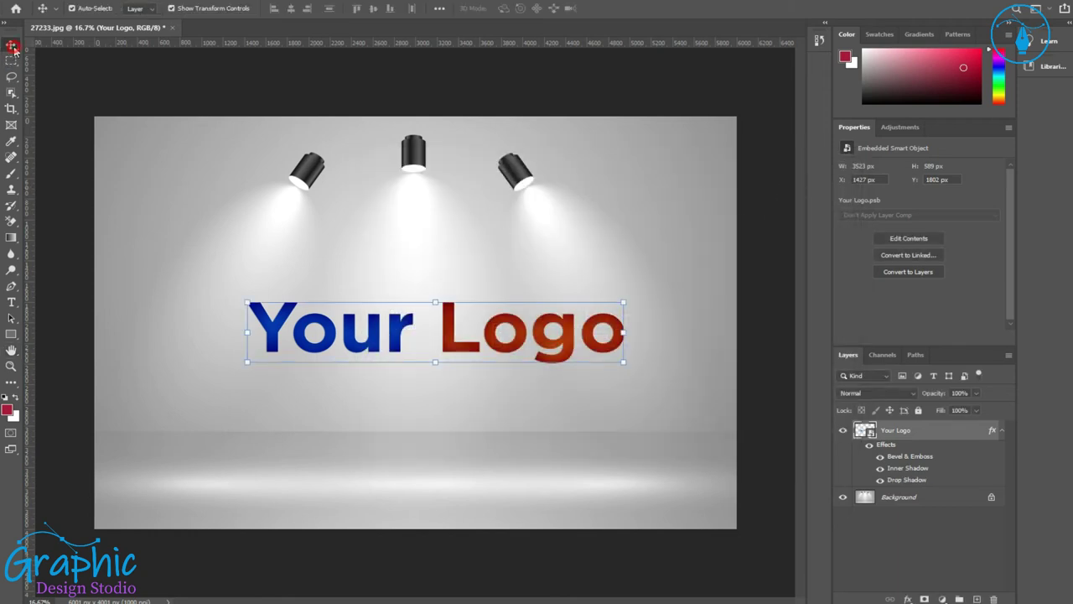
left_click(81, 84)
left_click(11, 366)
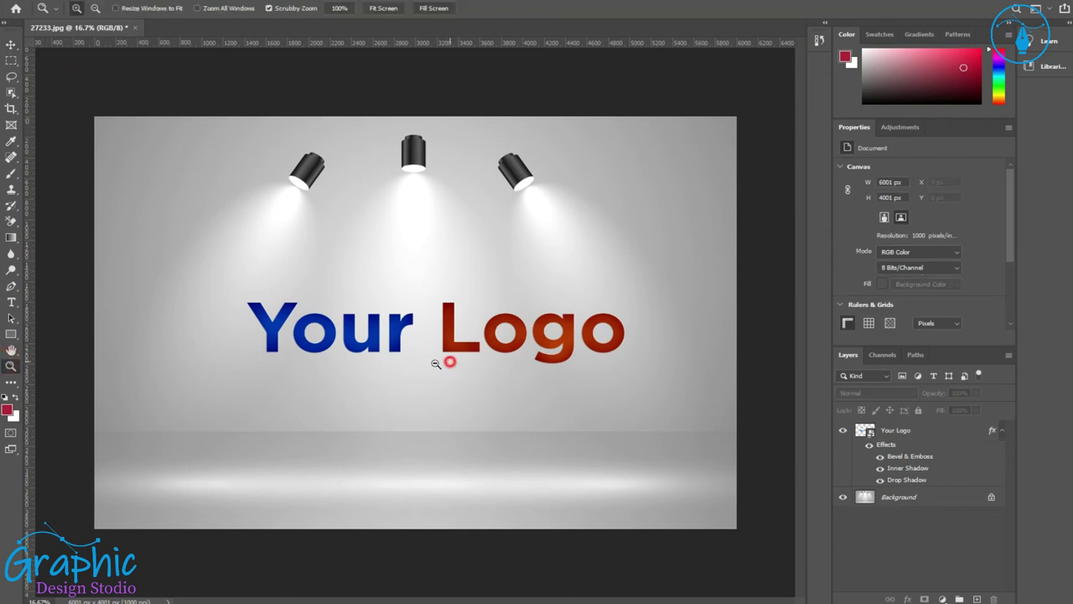
left_click_drag(441, 361, 480, 348)
left_click(11, 44)
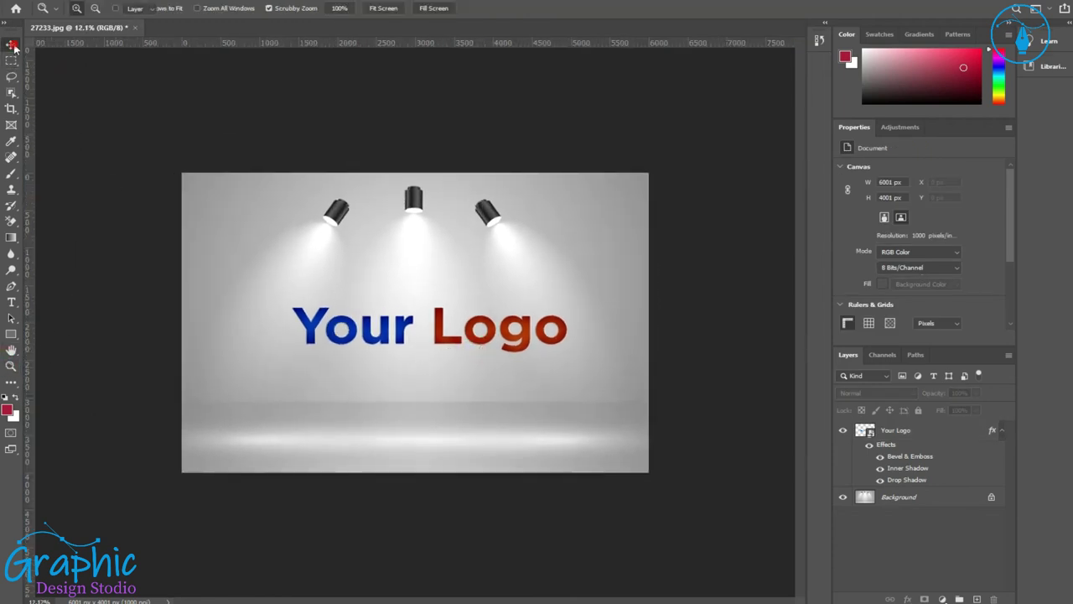
left_click_drag(404, 346, 397, 346)
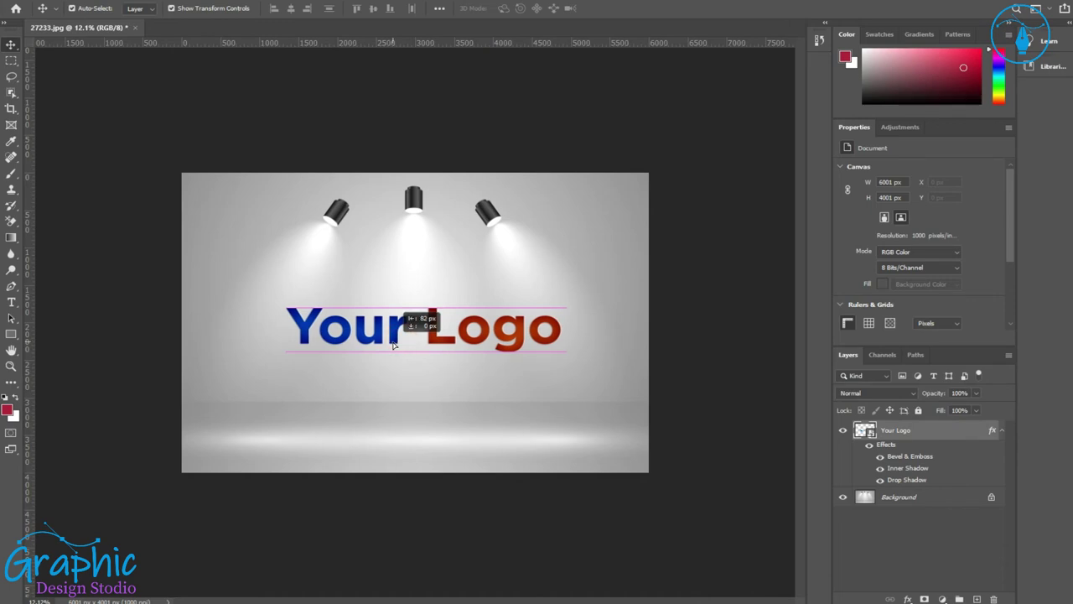
left_click(449, 530)
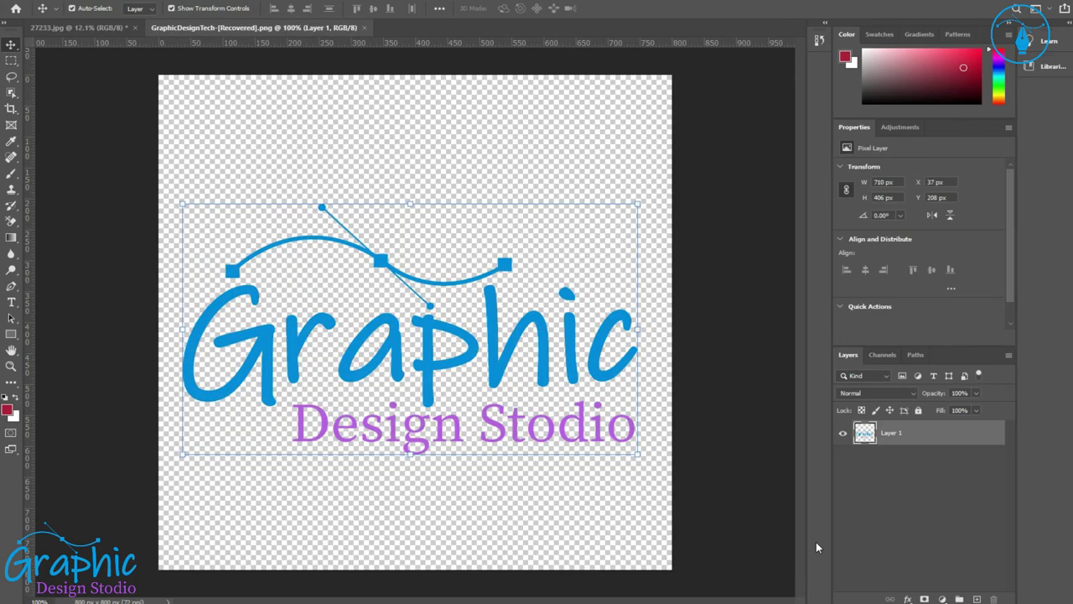
Step: Switch between the logo file and the 27233.jpg document, ending on the spotlit wall mockup
left_click(107, 28)
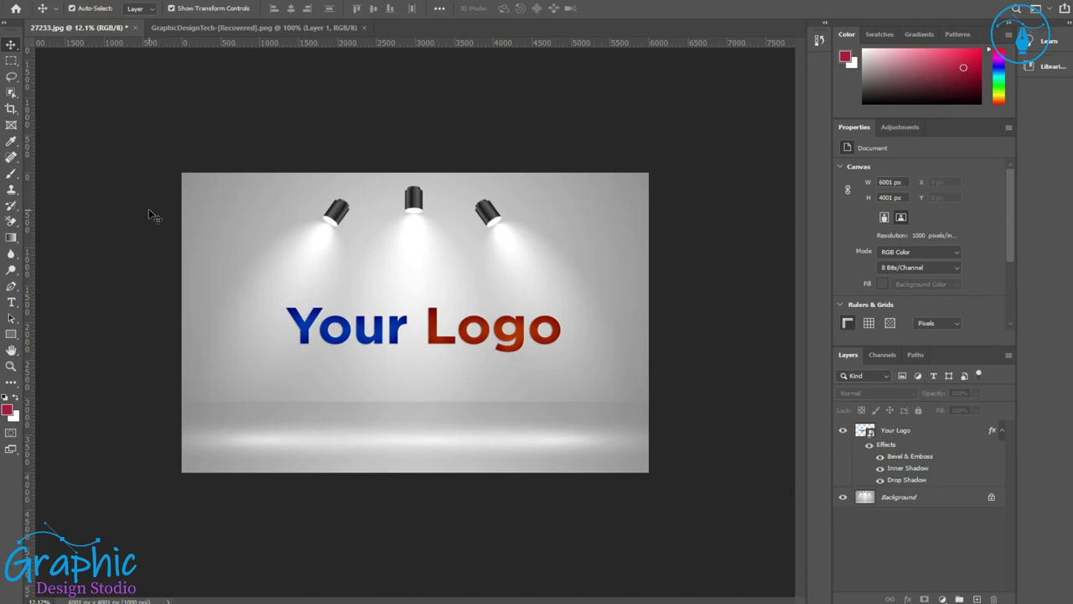
left_click(235, 28)
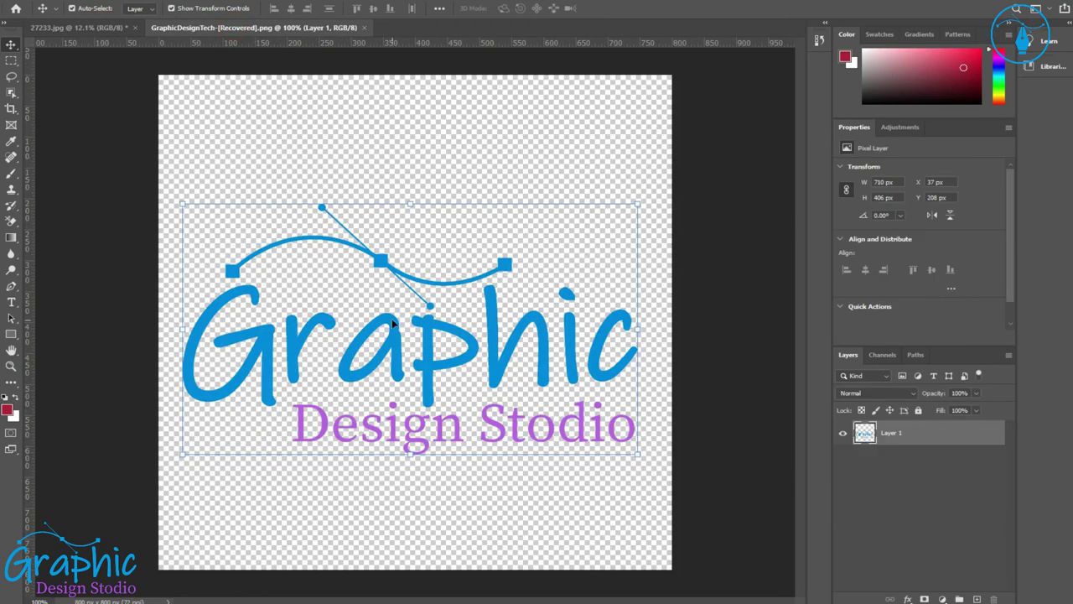
mouse_move(352, 185)
left_mouse_down()
mouse_move(192, 81)
mouse_move(198, 35)
left_mouse_up()
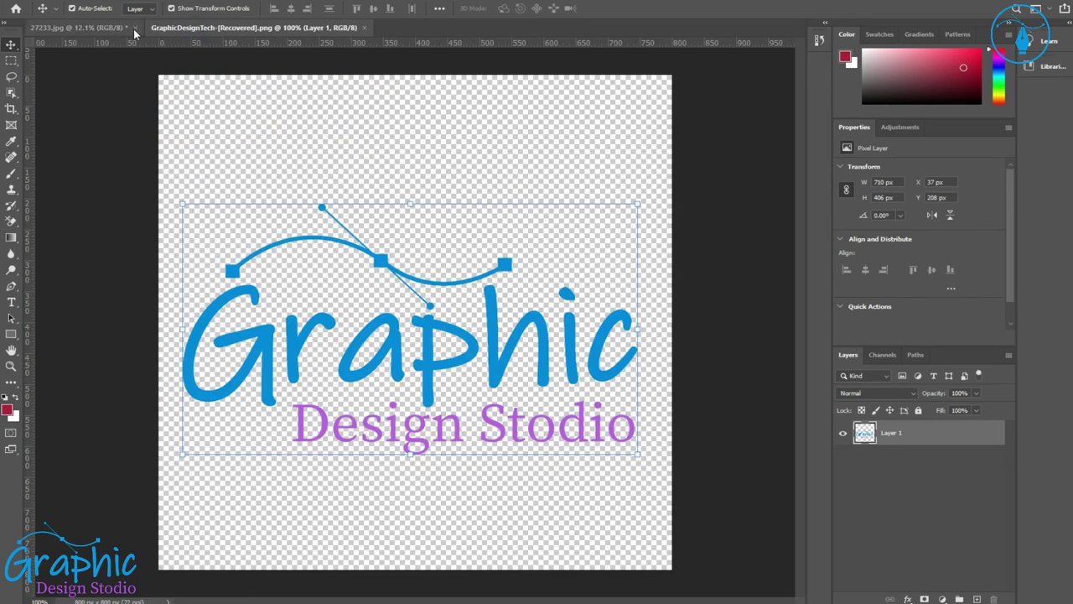
left_click(126, 28)
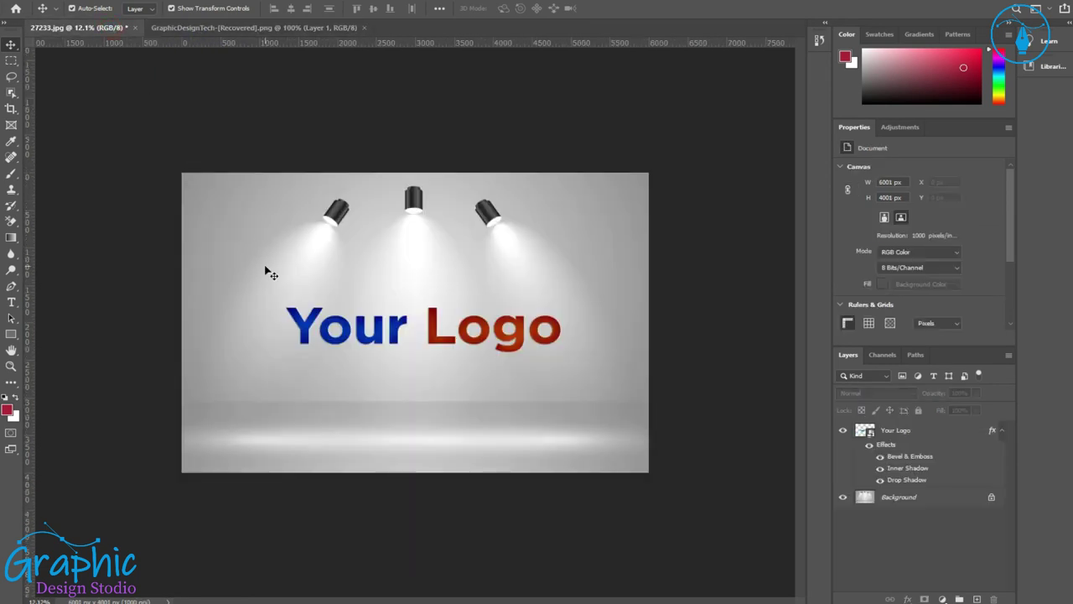
Step: Inside the Your Logo smart object, replace the text layer with the Graphic Design Studio logo
double_click(866, 431)
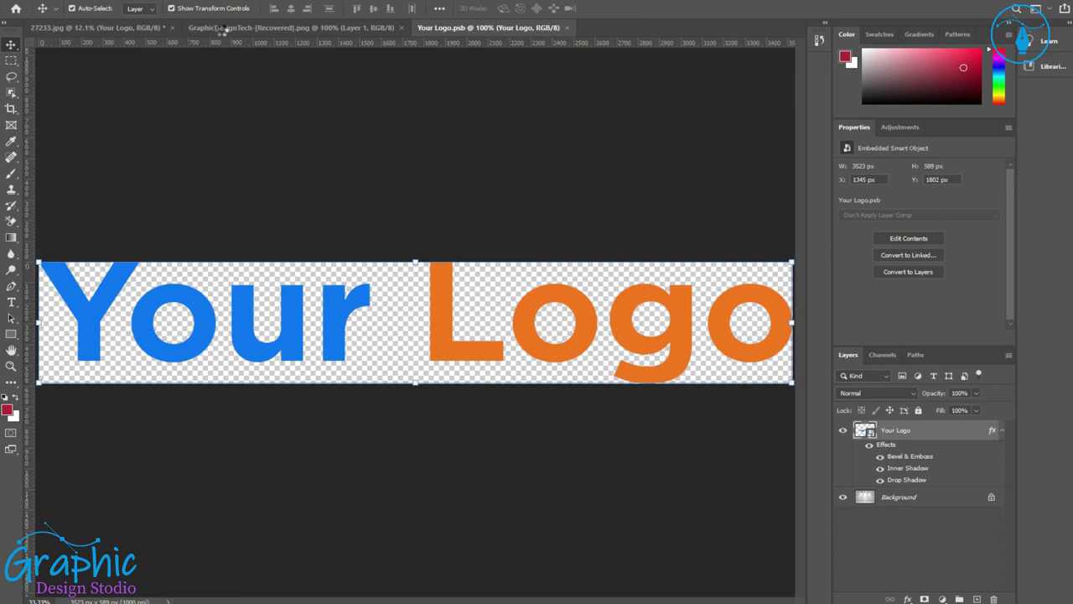
left_click(231, 29)
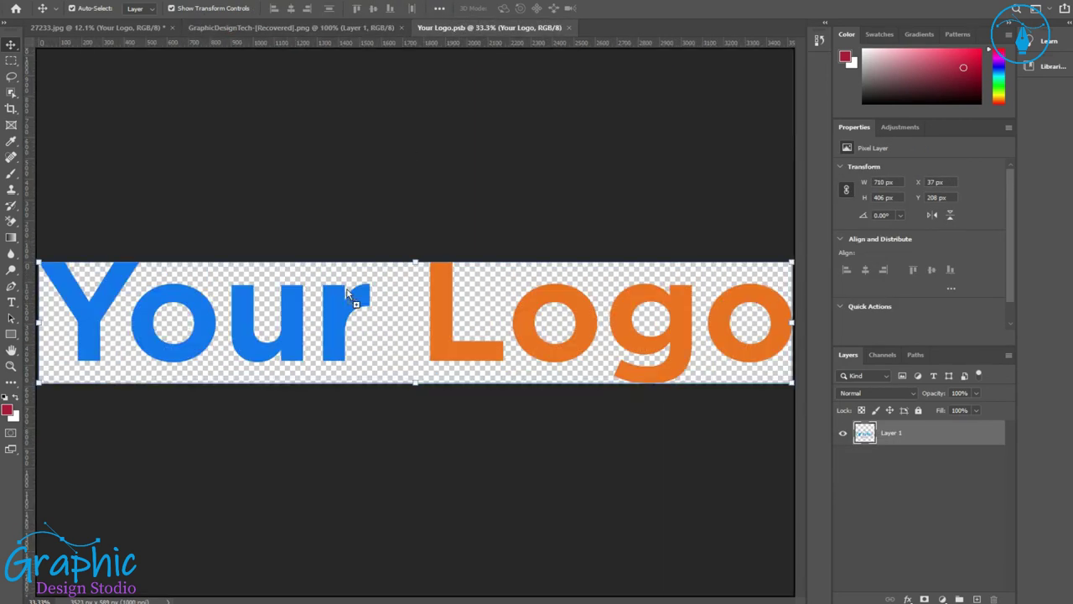
left_click_drag(459, 27, 339, 310)
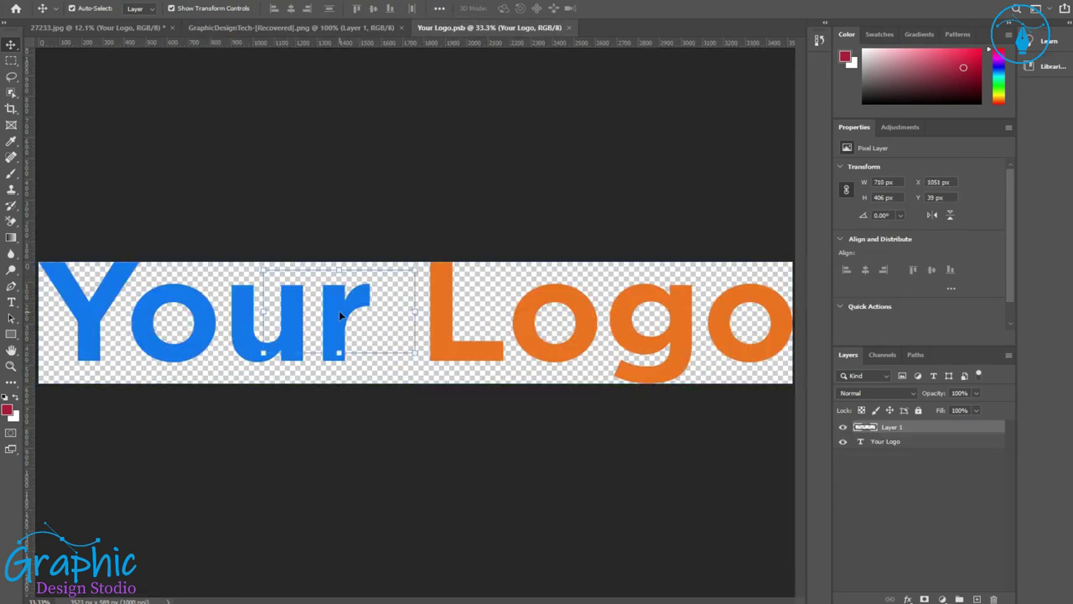
left_click(450, 356)
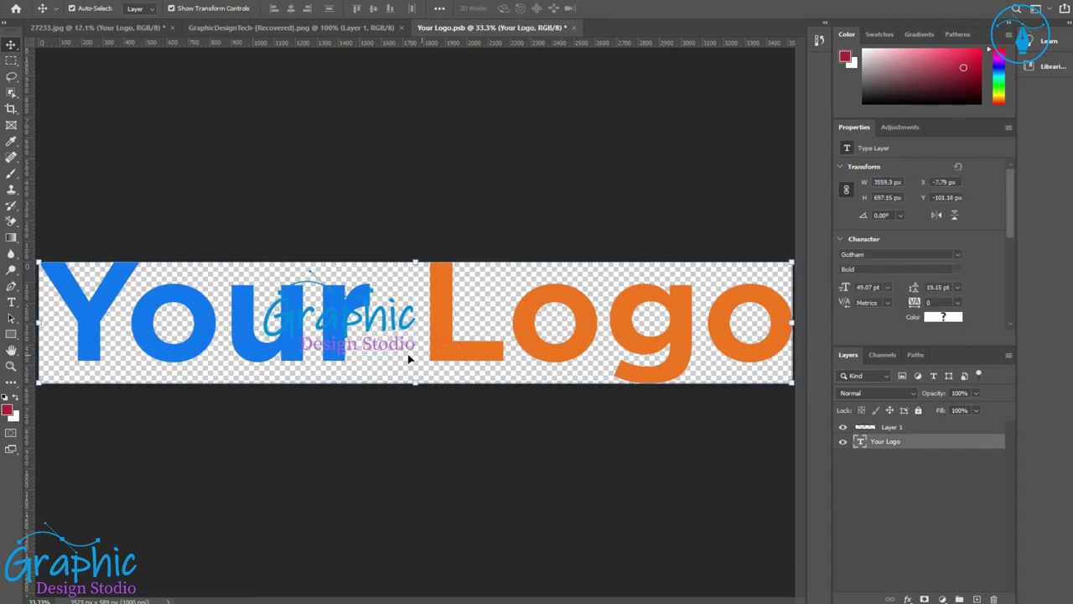
key("Delete")
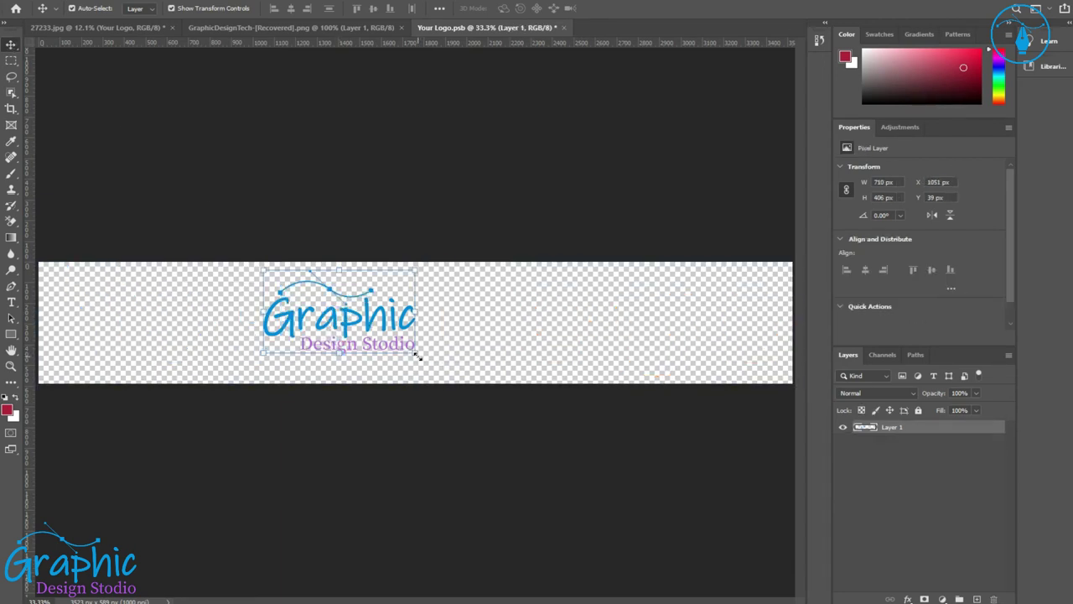
Step: Enlarge the logo, move it toward the centre, then close and save the smart object
left_click_drag(417, 355, 463, 379)
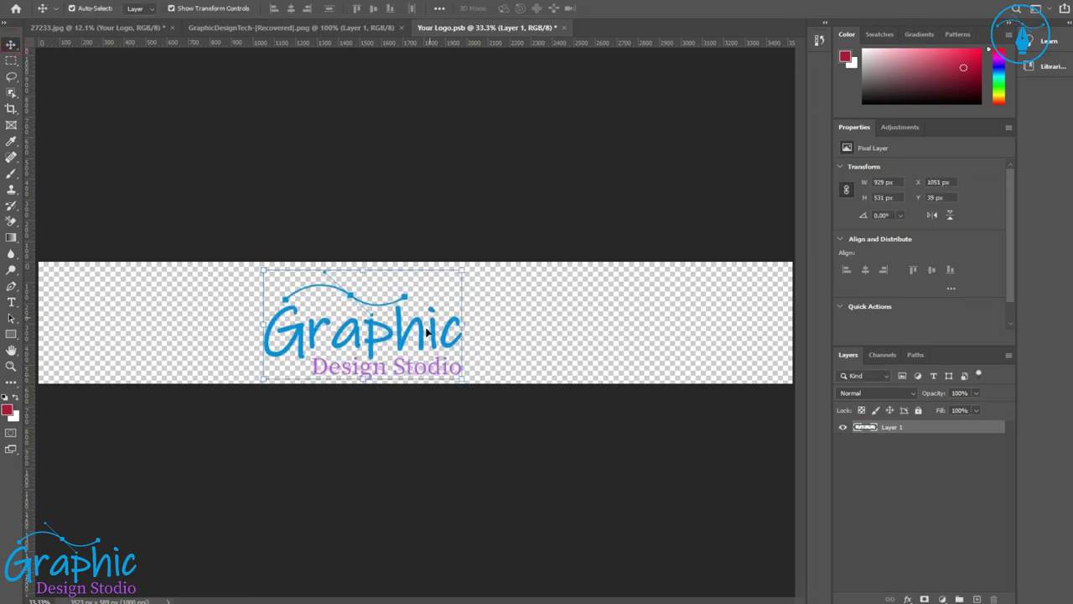
left_click_drag(378, 345, 414, 343)
left_click(564, 28)
left_click(476, 217)
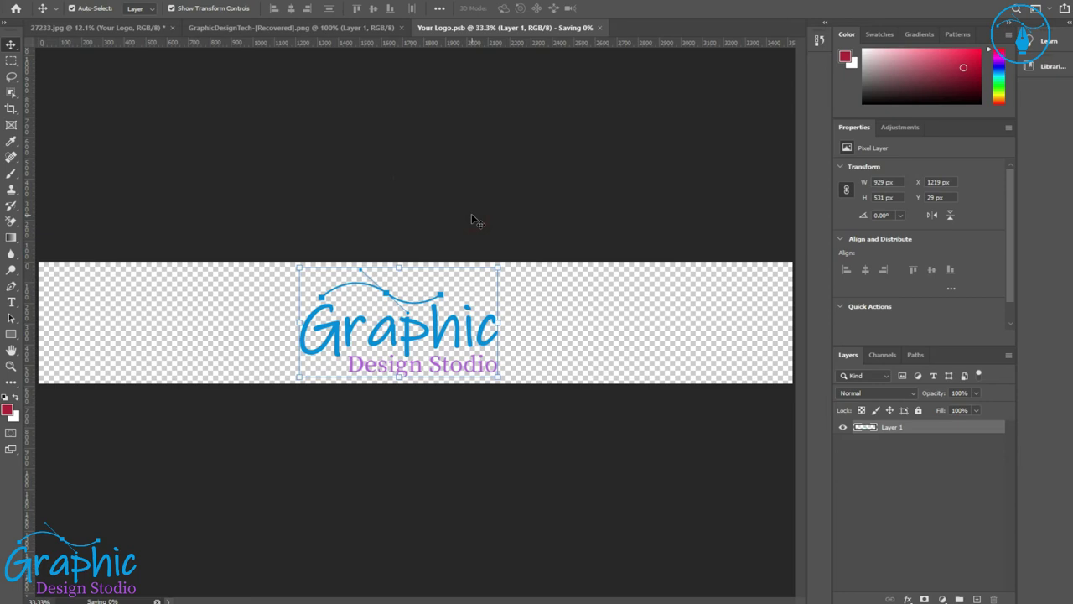
Step: Delete the logo layer, close the Graphic Design Studio file, then undo to restore the layer
left_click(102, 29)
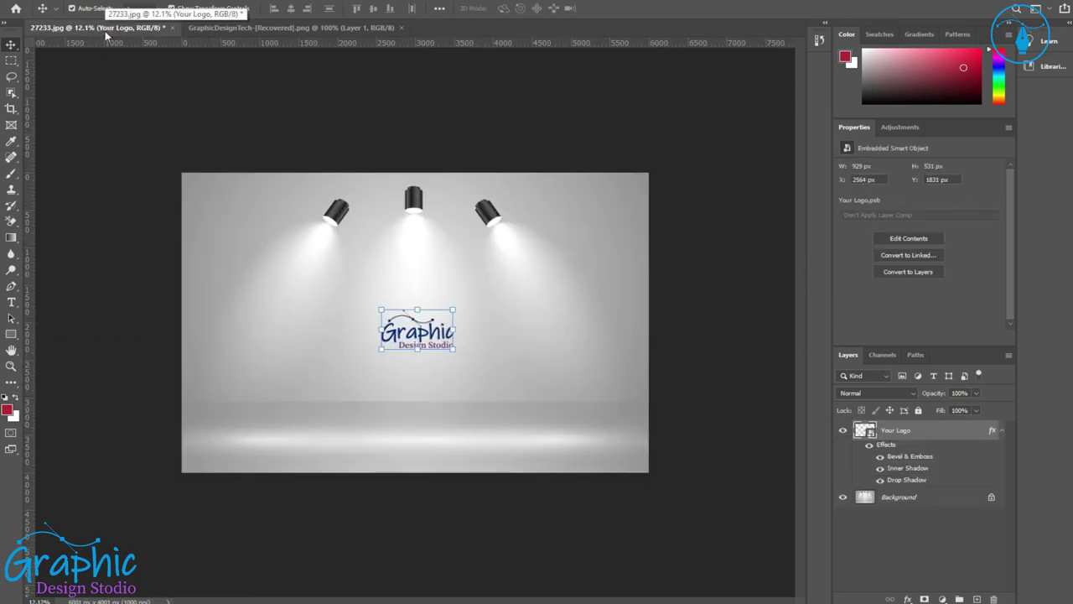
left_click(130, 146)
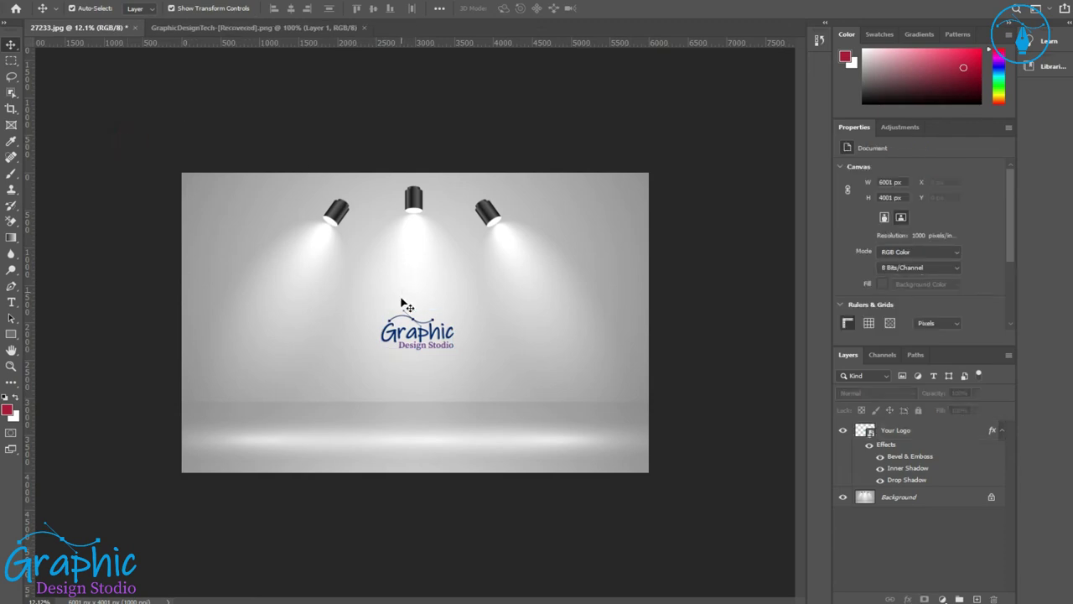
left_click(394, 333)
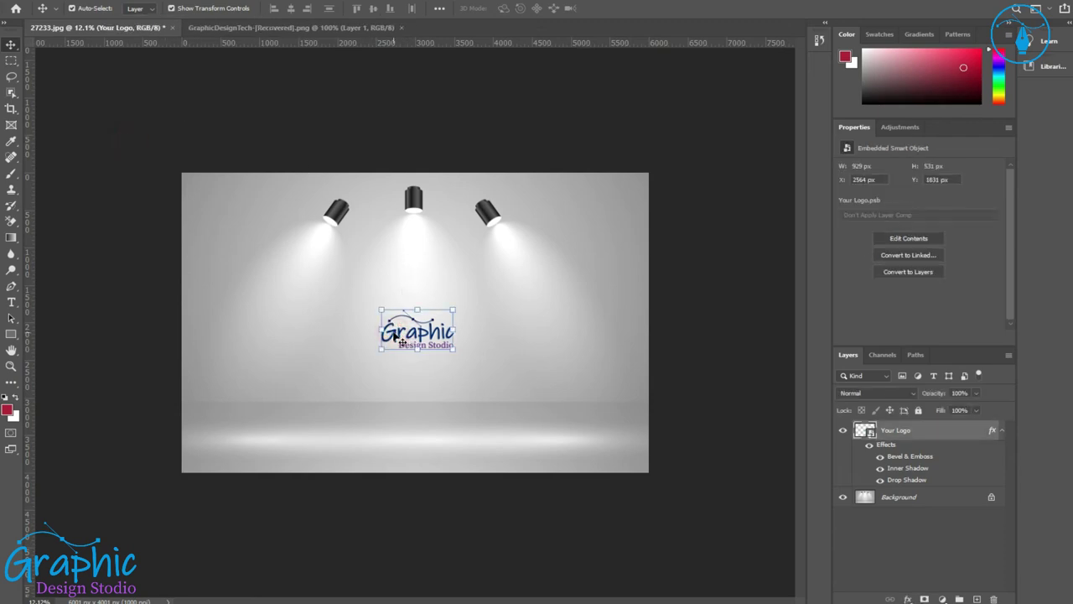
key("Delete")
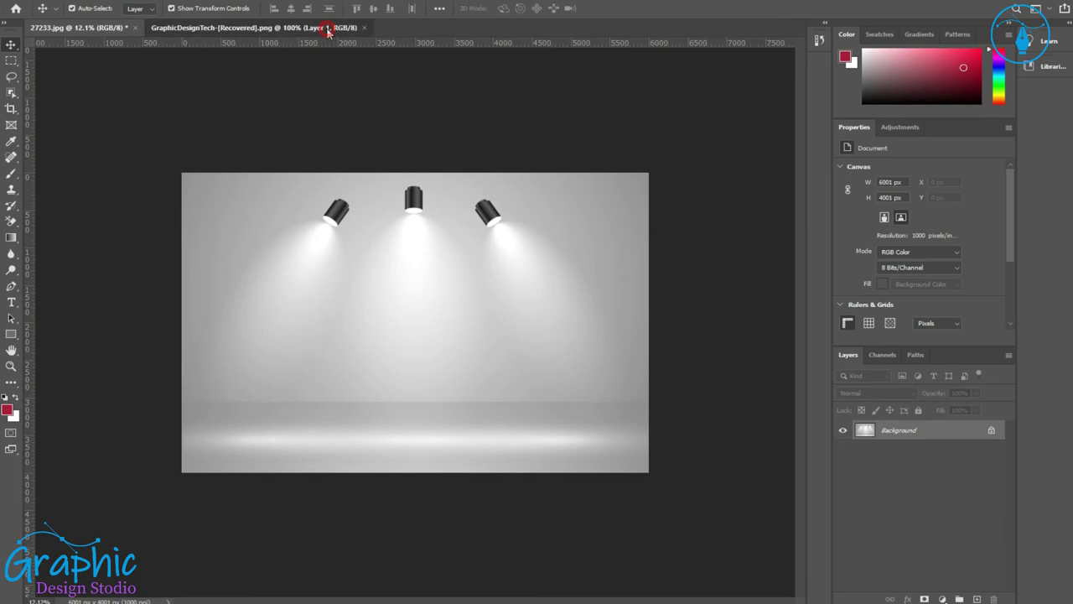
left_click(327, 28)
left_click(364, 27)
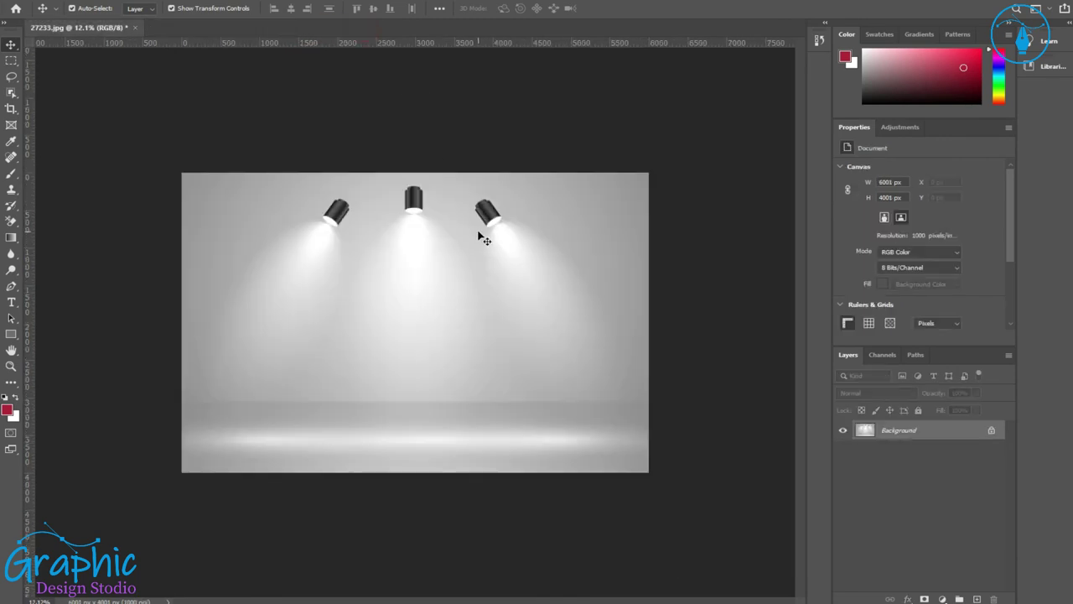
key("ctrl+z")
left_click(379, 156)
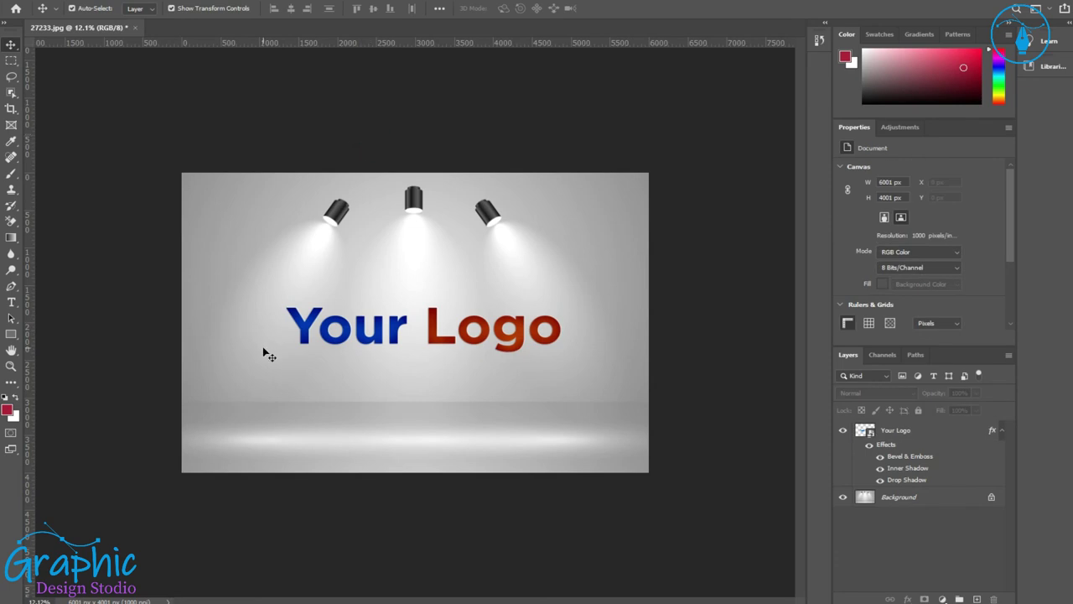
Step: Zoom in to inspect the text, fit the mockup on screen and select the Your Logo smart object
left_click(11, 365)
left_click_drag(337, 361, 402, 366)
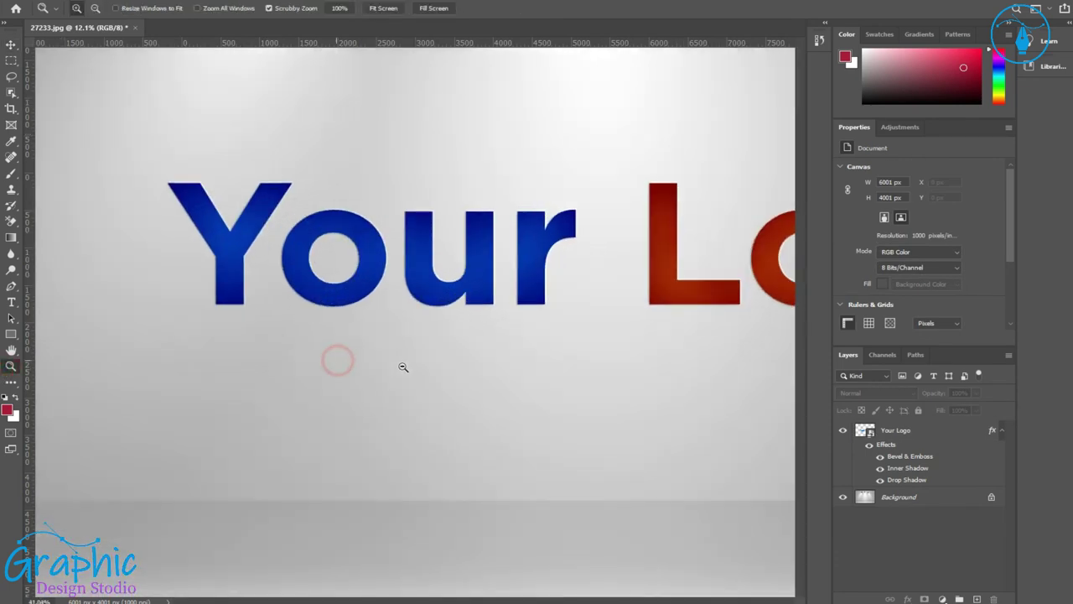
key("ctrl+0")
key("v")
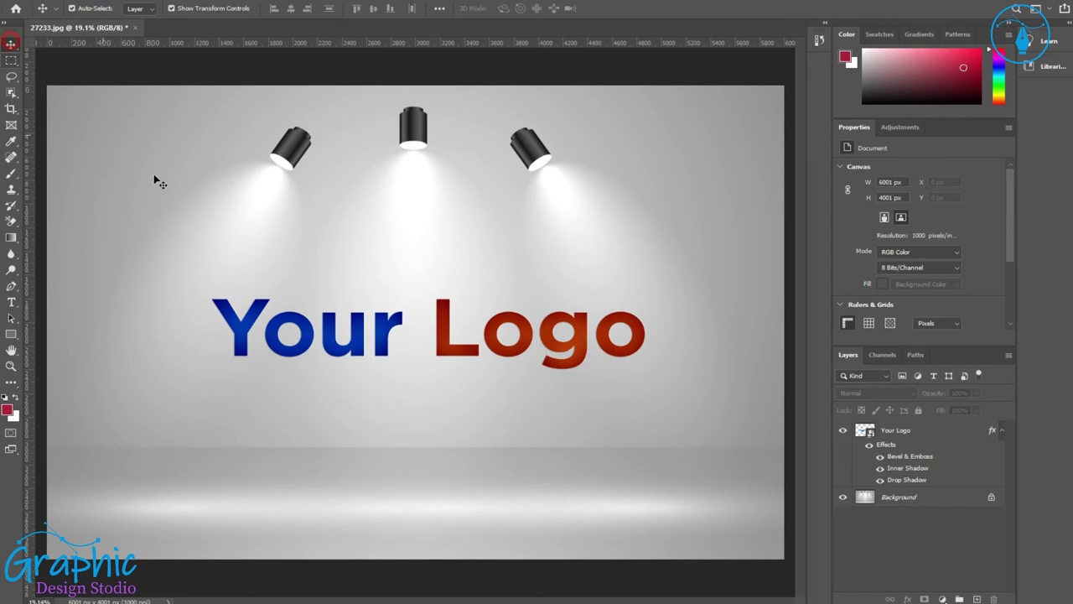
left_click(354, 348)
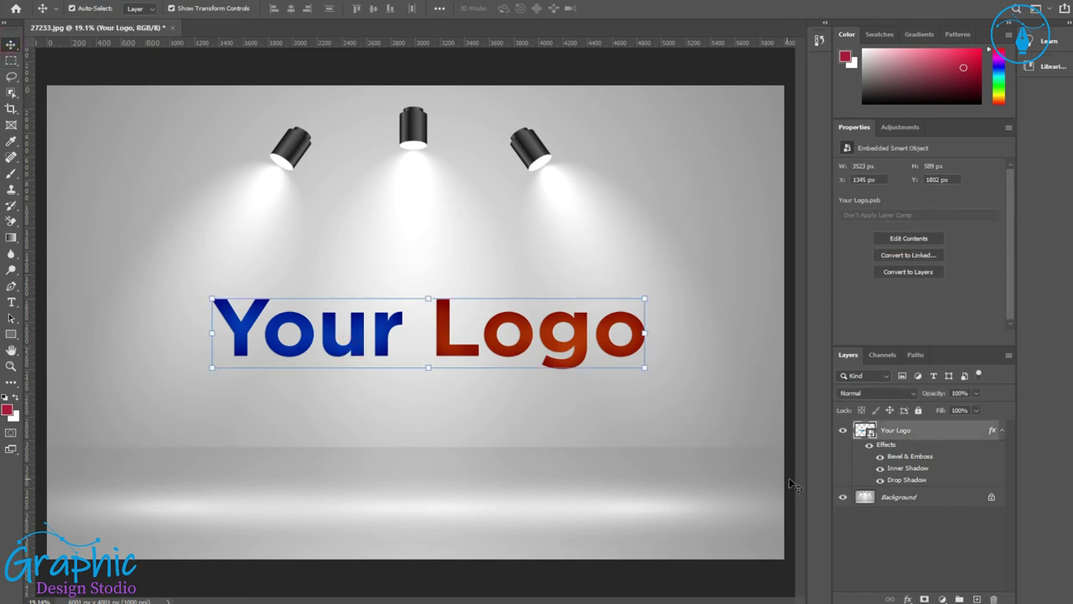
Step: Open the logo's Inner Shadow settings and try different shadow sizes
double_click(924, 469)
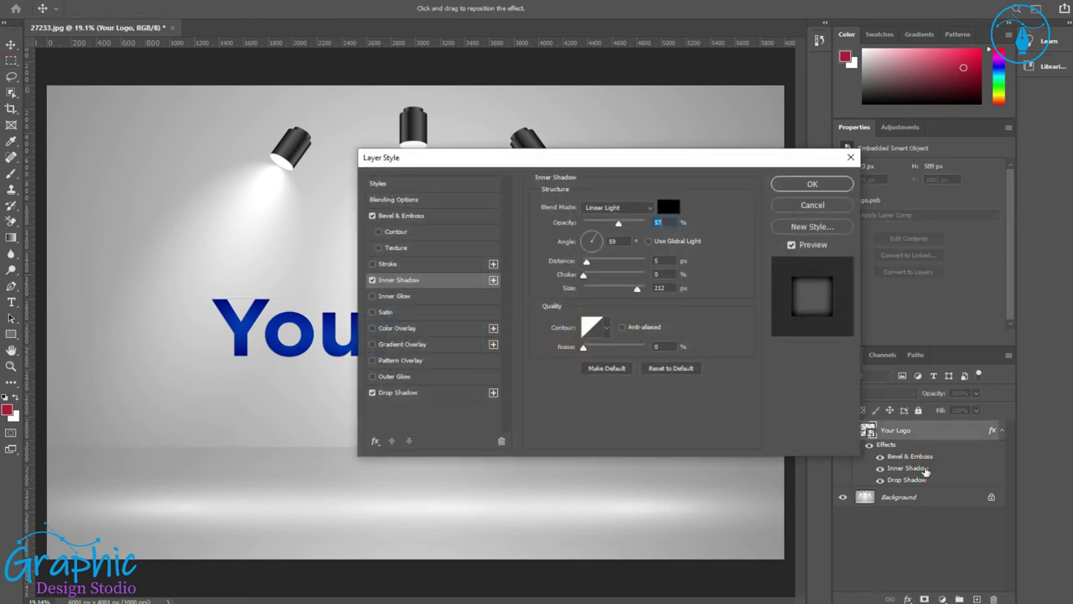
double_click(661, 287)
type("12")
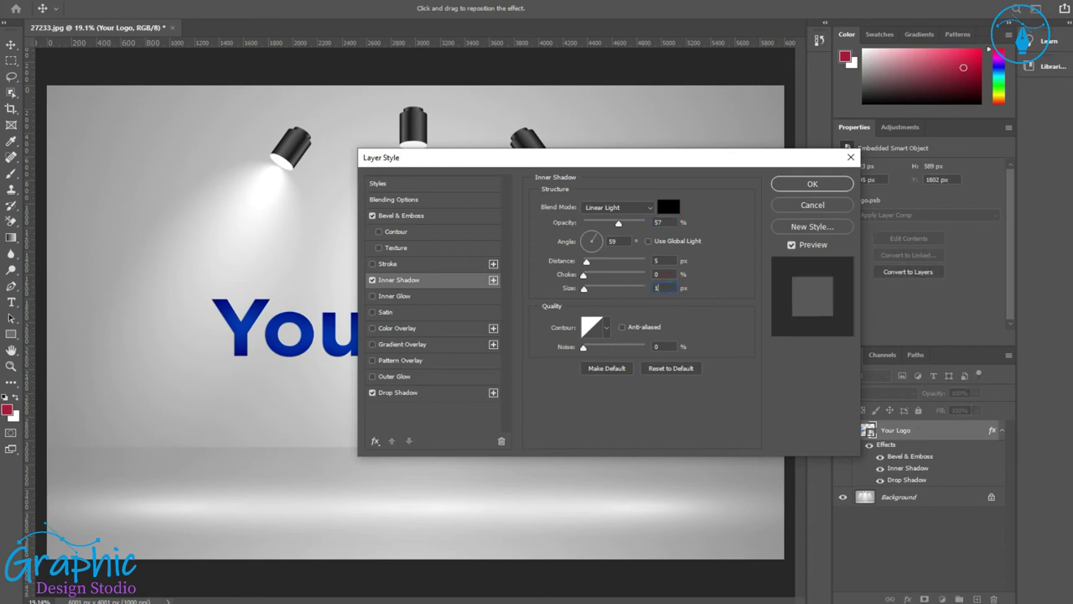
left_click_drag(579, 165, 662, 197)
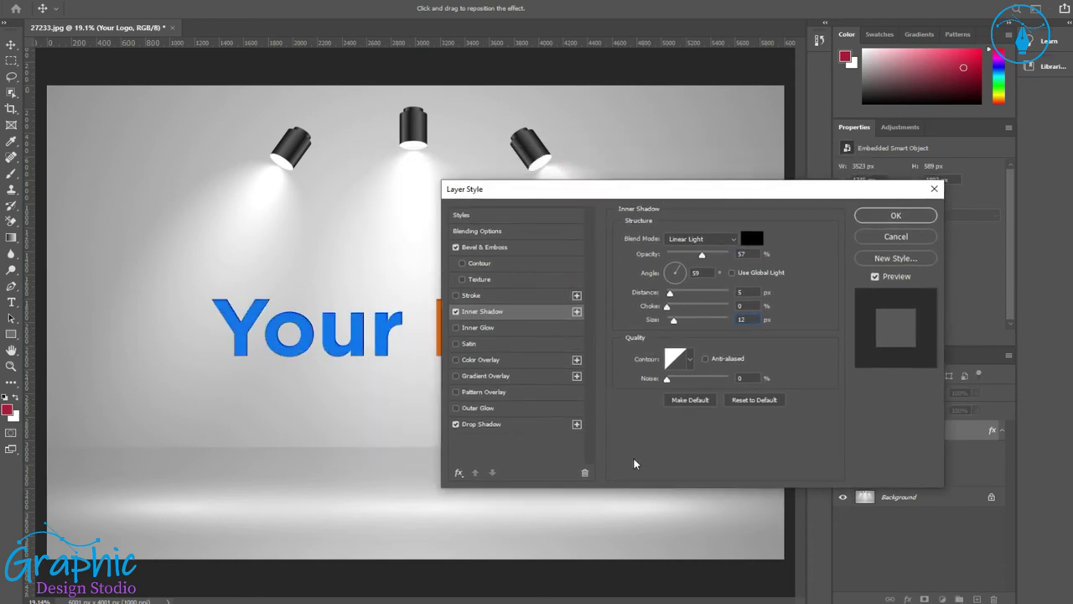
mouse_move(585, 192)
left_mouse_down()
mouse_move(778, 380)
mouse_move(769, 334)
left_mouse_up()
left_click_drag(855, 463, 868, 468)
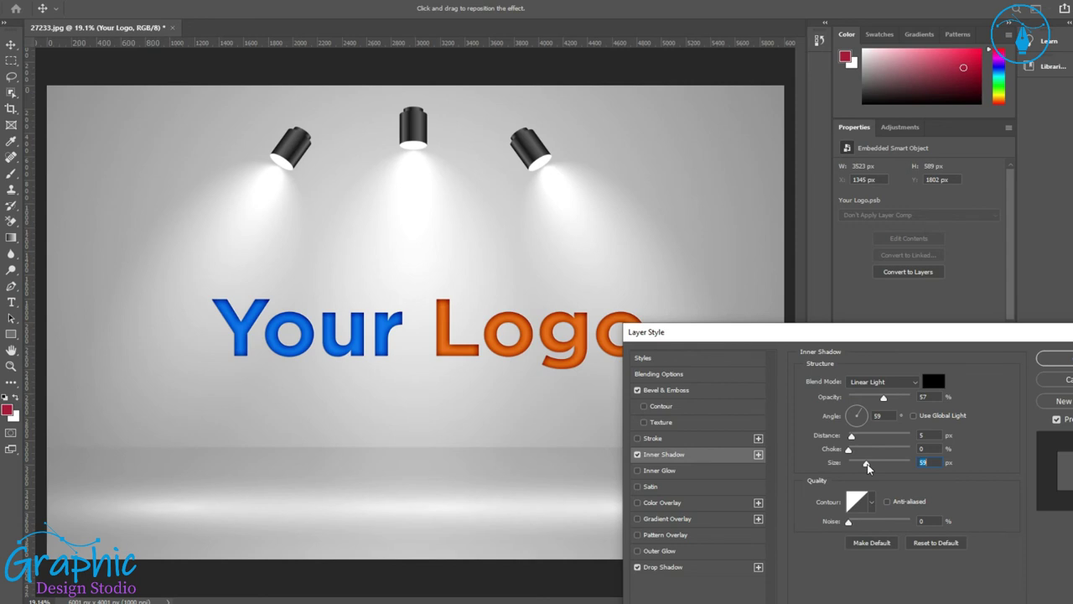
left_click_drag(867, 468, 867, 475)
Step: Set the inner shadow distance to 6 px and size to 43 px
mouse_move(833, 334)
left_mouse_down()
mouse_move(812, 374)
mouse_move(805, 344)
left_mouse_up()
left_click(830, 449)
left_click_drag(831, 454, 849, 454)
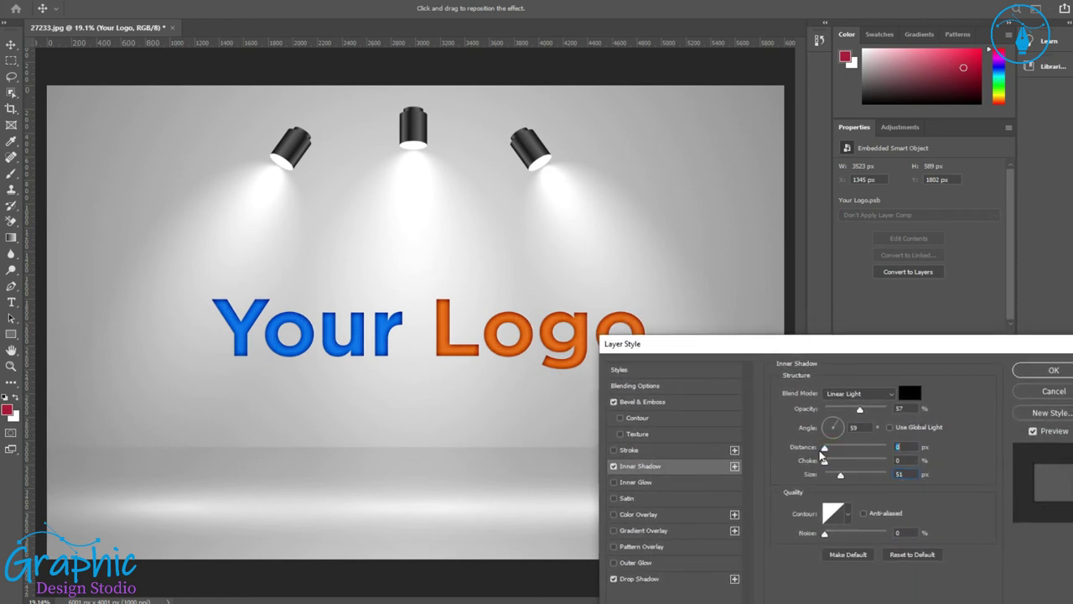
mouse_move(850, 454)
left_mouse_down()
mouse_move(813, 458)
mouse_move(852, 468)
mouse_move(810, 475)
left_mouse_up()
left_click_drag(840, 474, 828, 476)
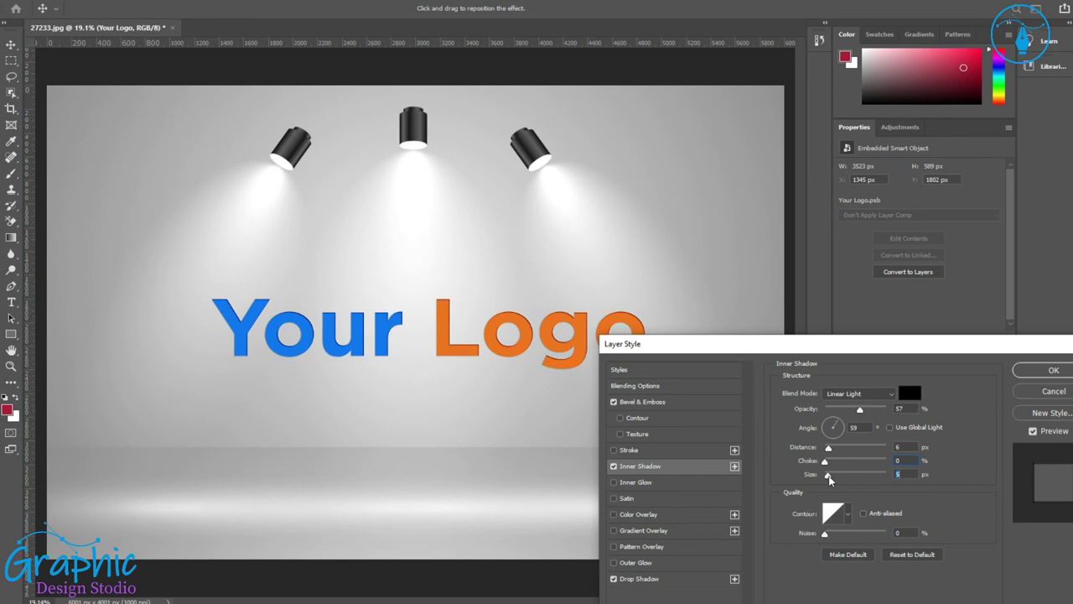
left_click_drag(831, 479, 836, 480)
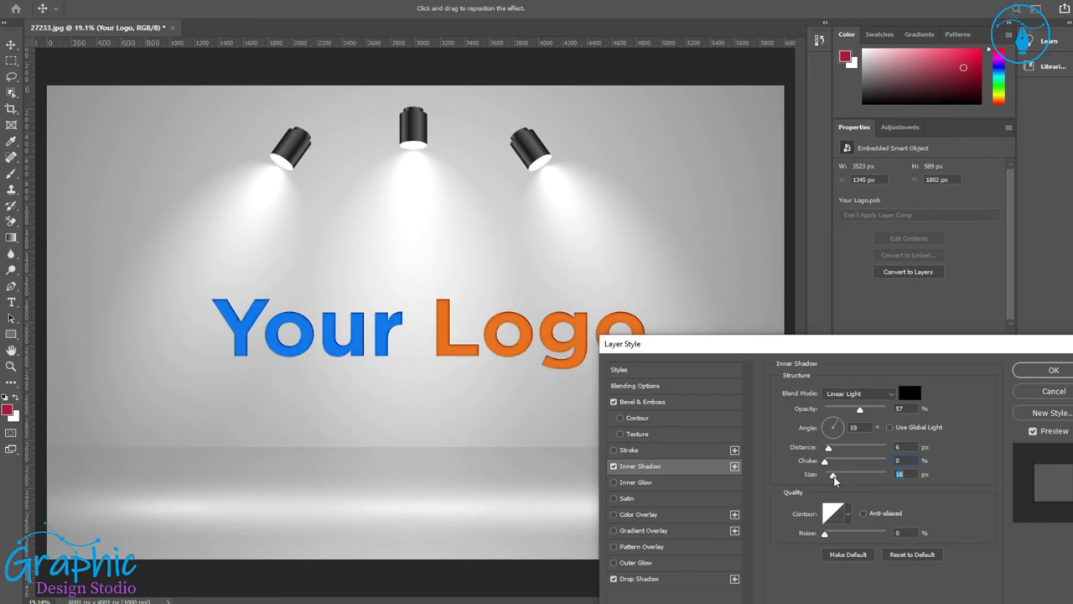
left_click_drag(835, 479, 841, 482)
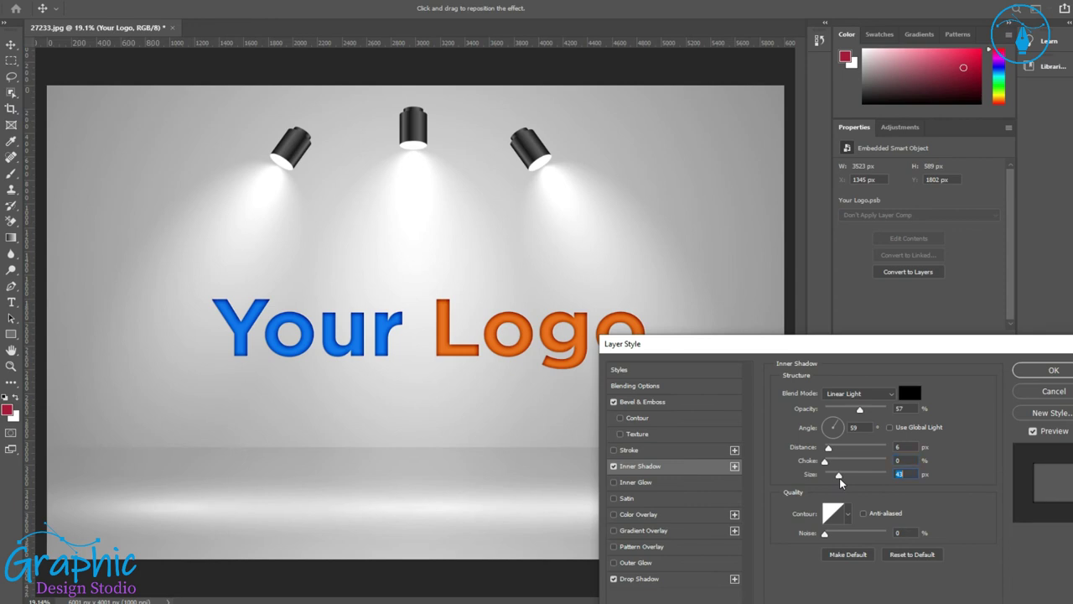
Step: Keep the bevel direction Up, set bevel size 9 px and soften 8 px, and apply the style
left_click(650, 404)
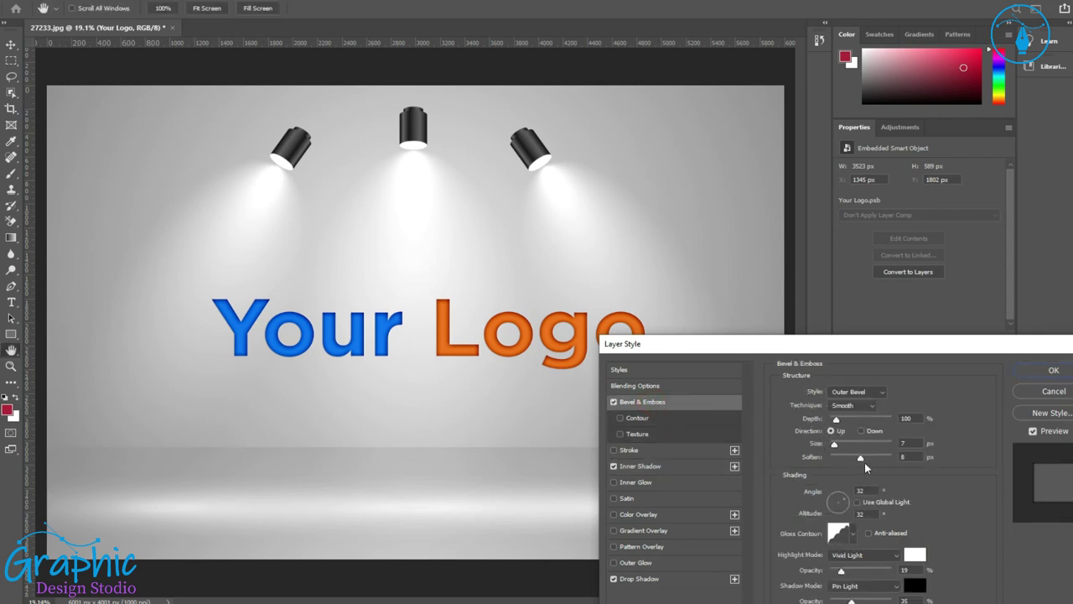
left_click(861, 431)
left_click(840, 431)
left_click_drag(861, 461, 830, 448)
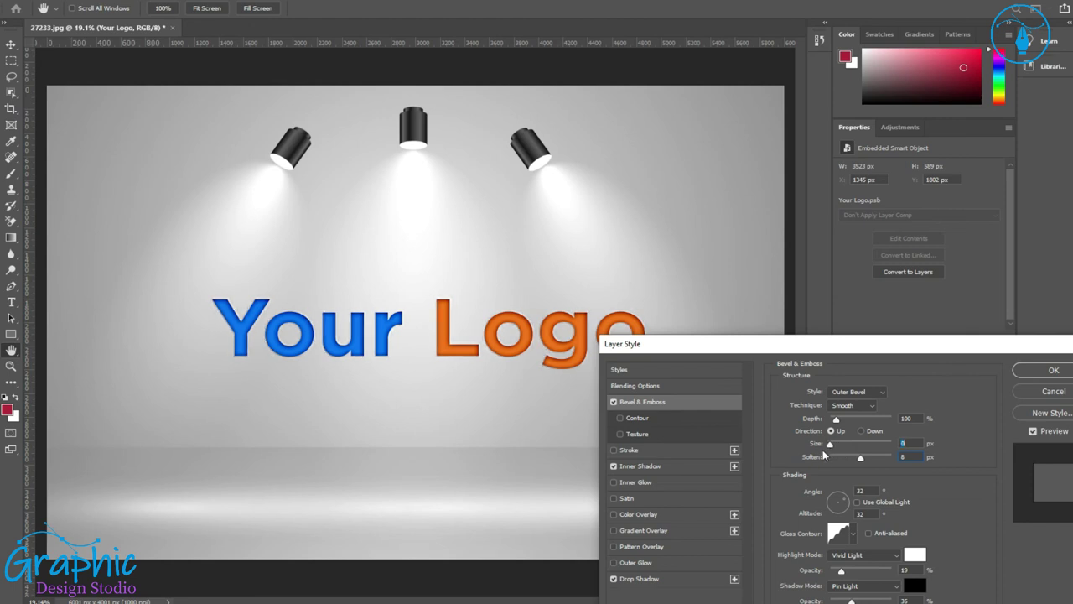
left_click_drag(832, 451, 837, 459)
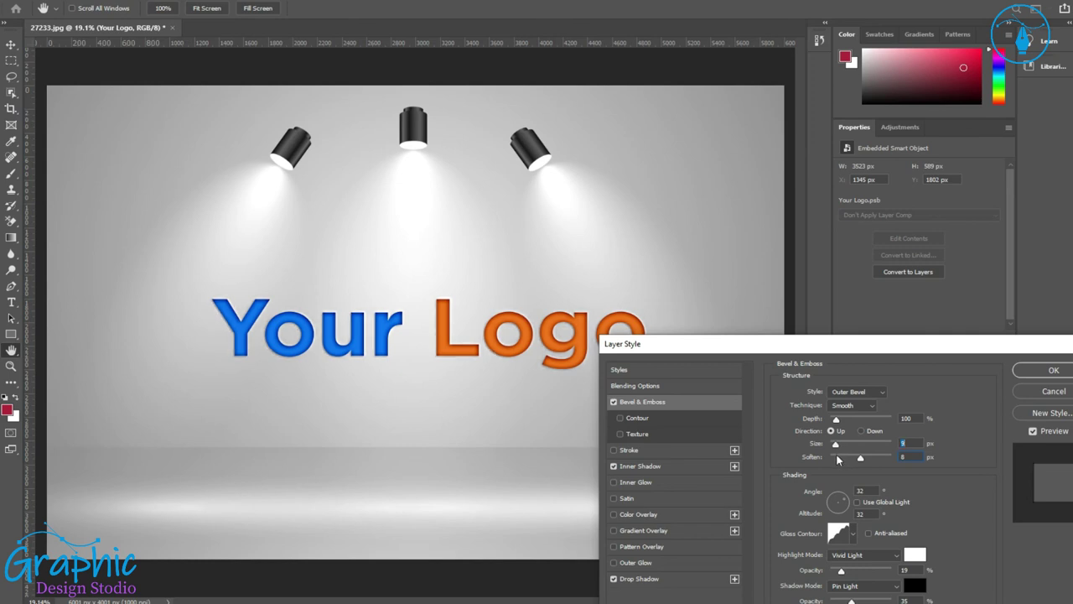
mouse_move(841, 348)
left_mouse_down()
mouse_move(550, 436)
mouse_move(538, 424)
left_mouse_up()
left_click(812, 450)
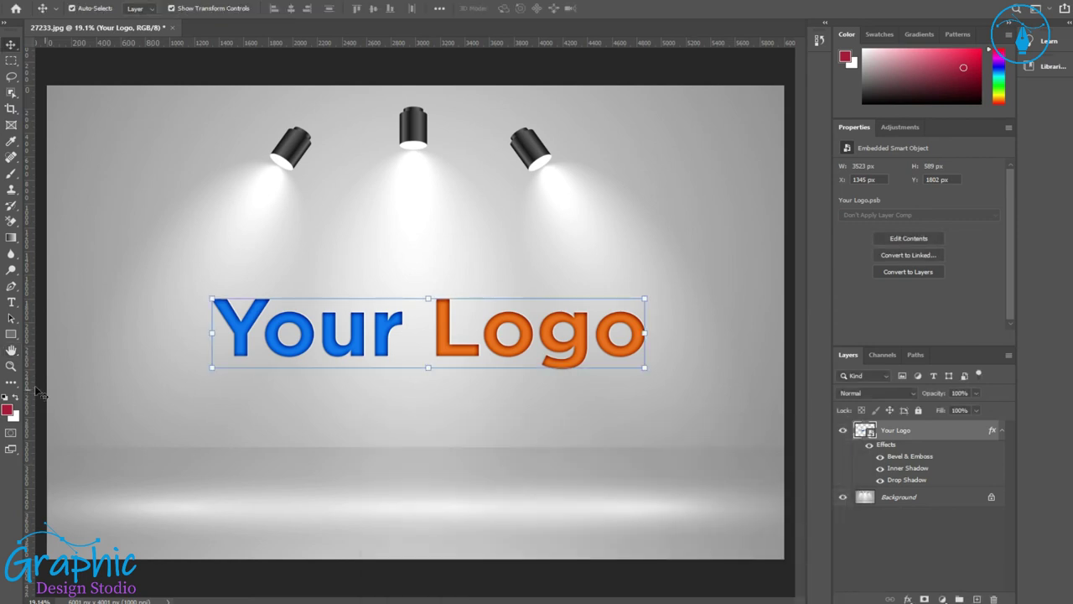
Step: Zoom out, nudge the Your Logo text slightly left, and briefly check its smart object contents
left_click(11, 366)
left_click(417, 356, "alt")
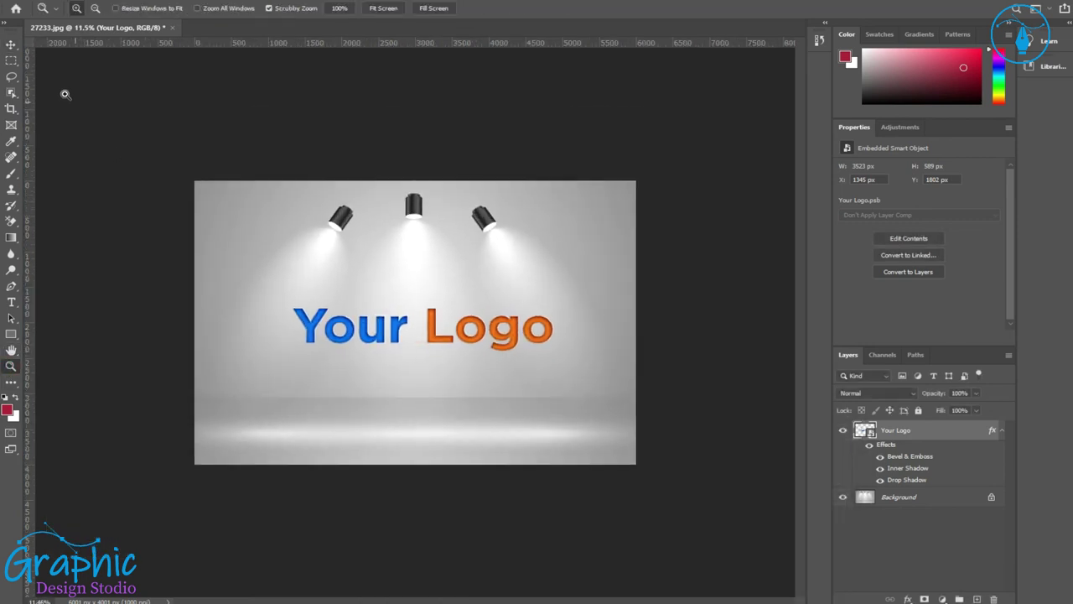
left_click(10, 45)
left_click(66, 90)
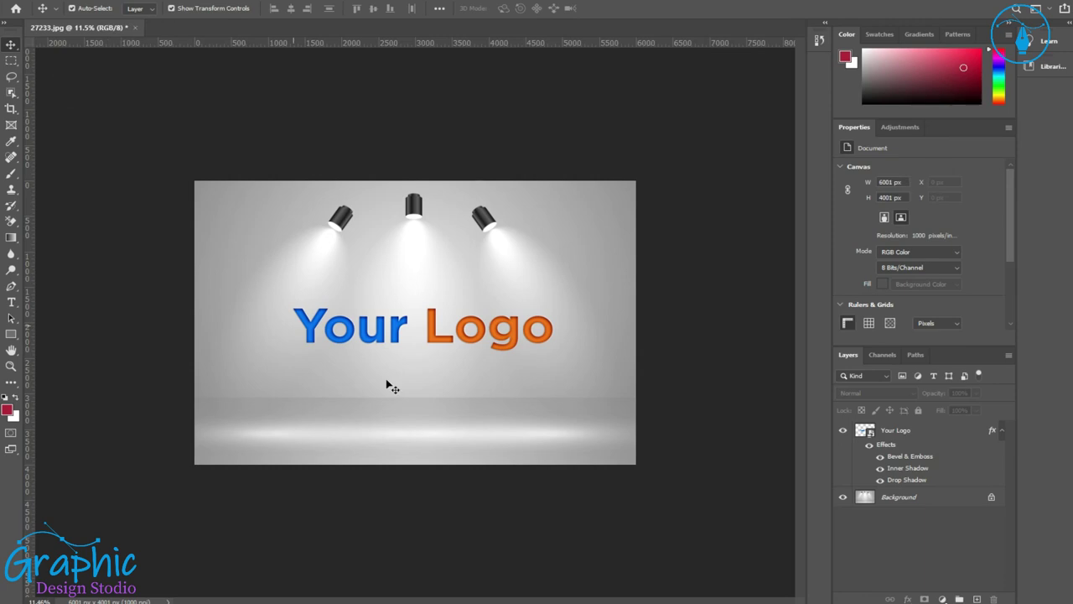
left_click_drag(439, 342, 430, 342)
left_click(498, 508)
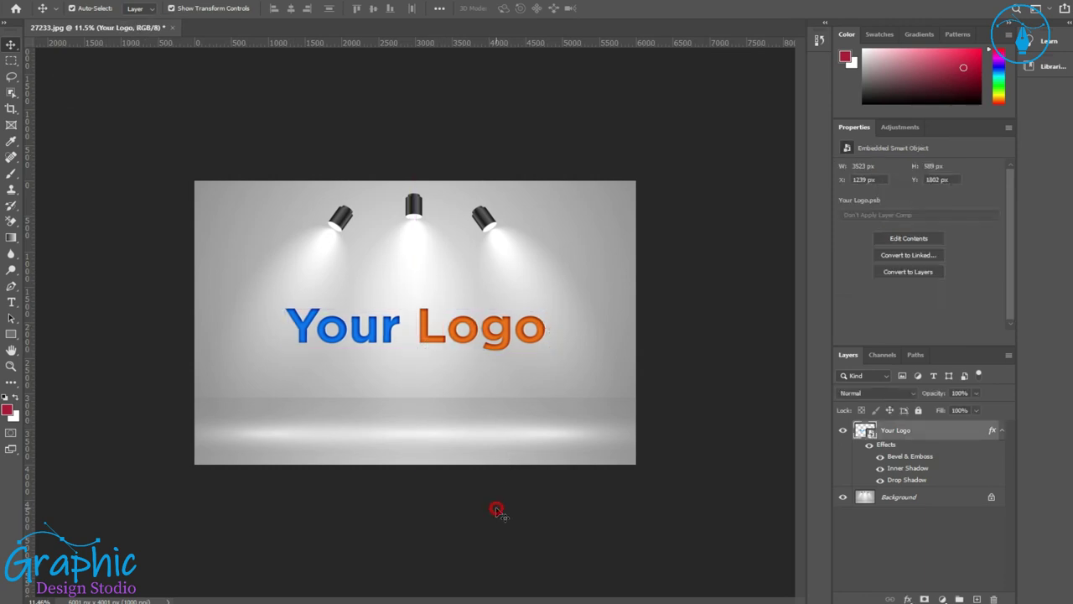
left_click(429, 343)
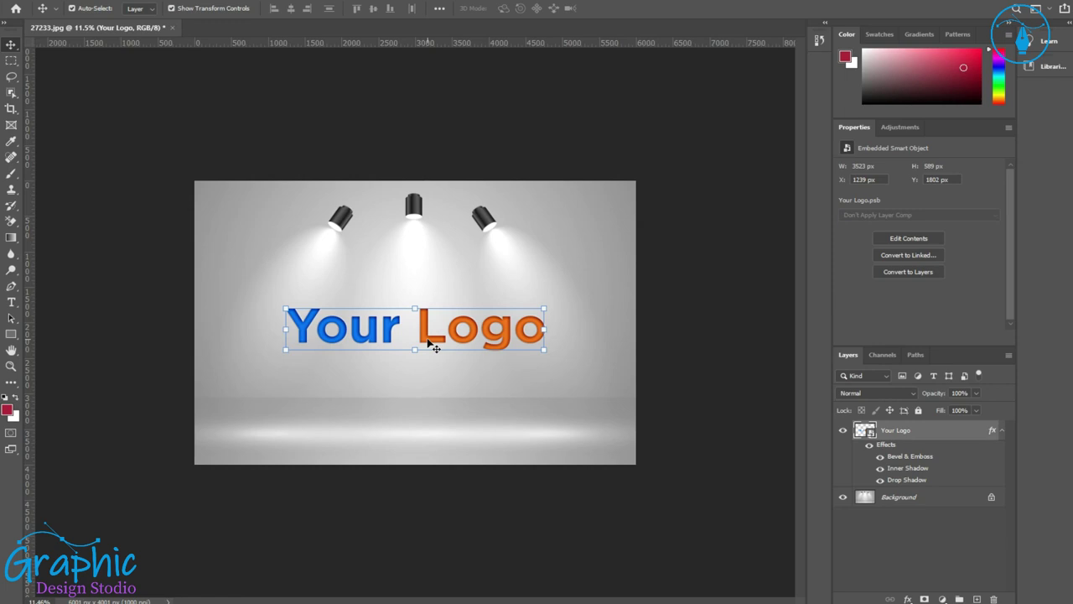
double_click(866, 433)
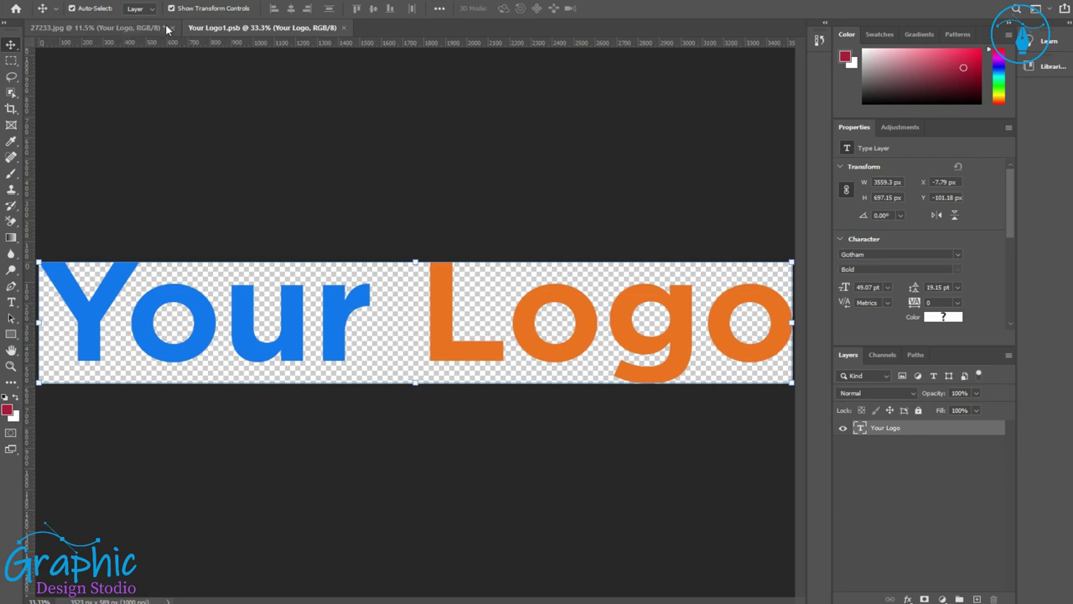
left_click(346, 30)
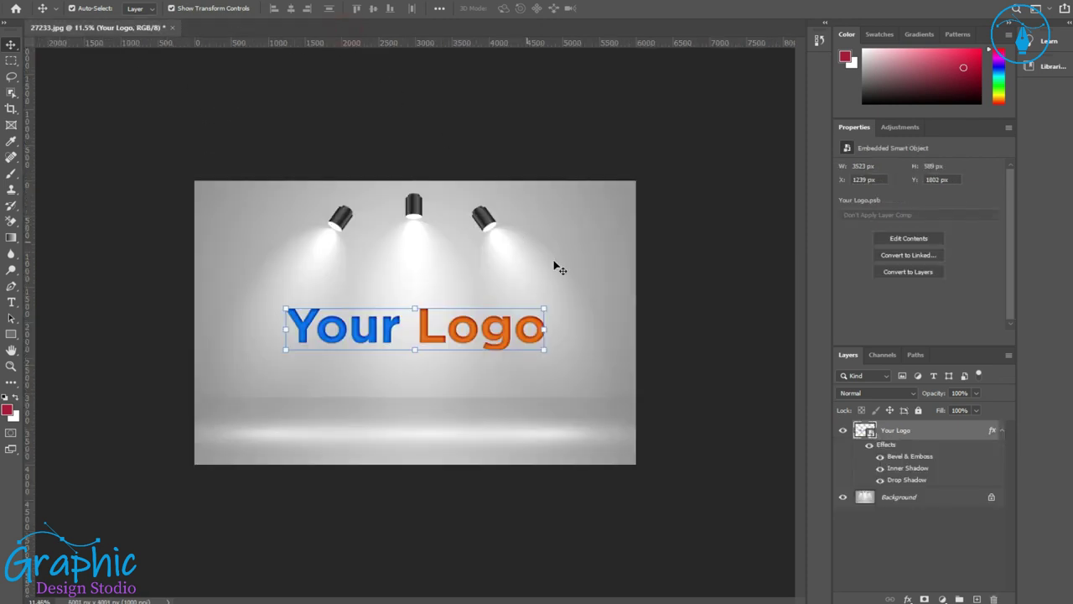
Step: Add a new layer, convert it to a smart object, and copy Your Logo's effects onto it
left_click(976, 599)
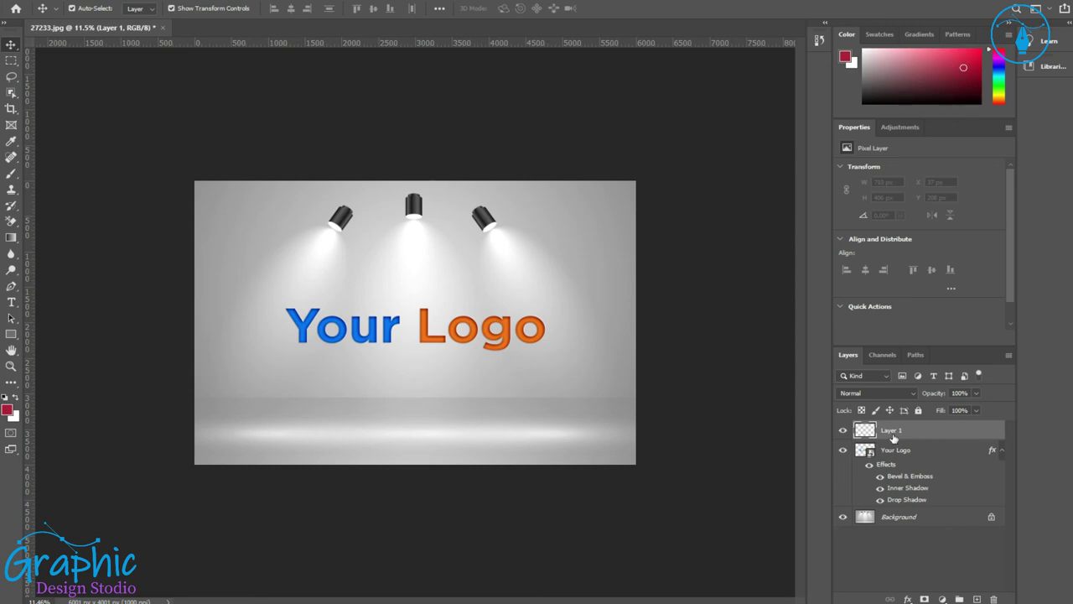
right_click(962, 428)
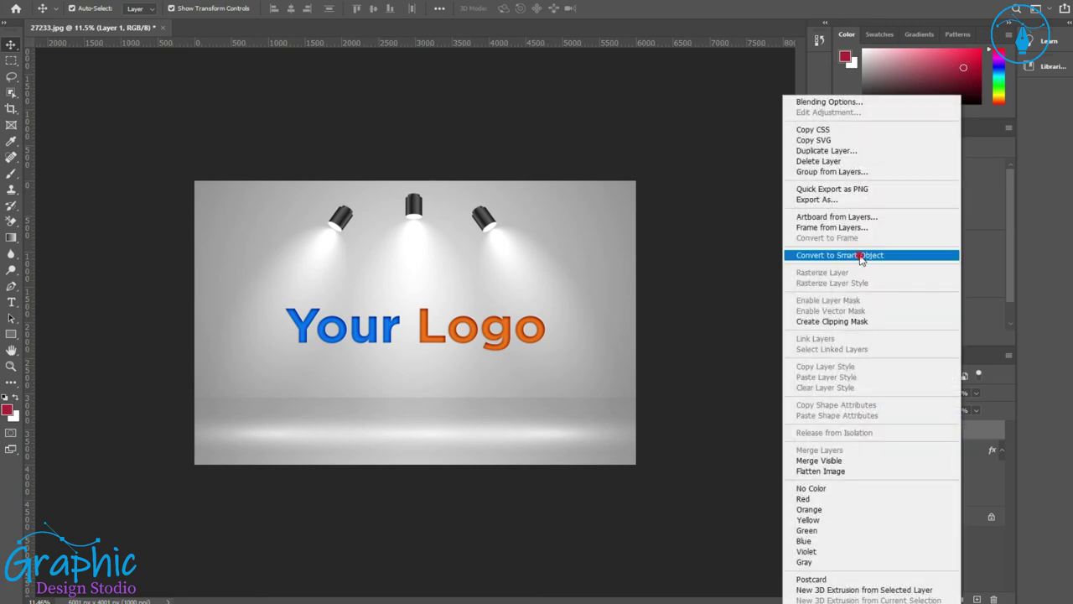
left_click(861, 256)
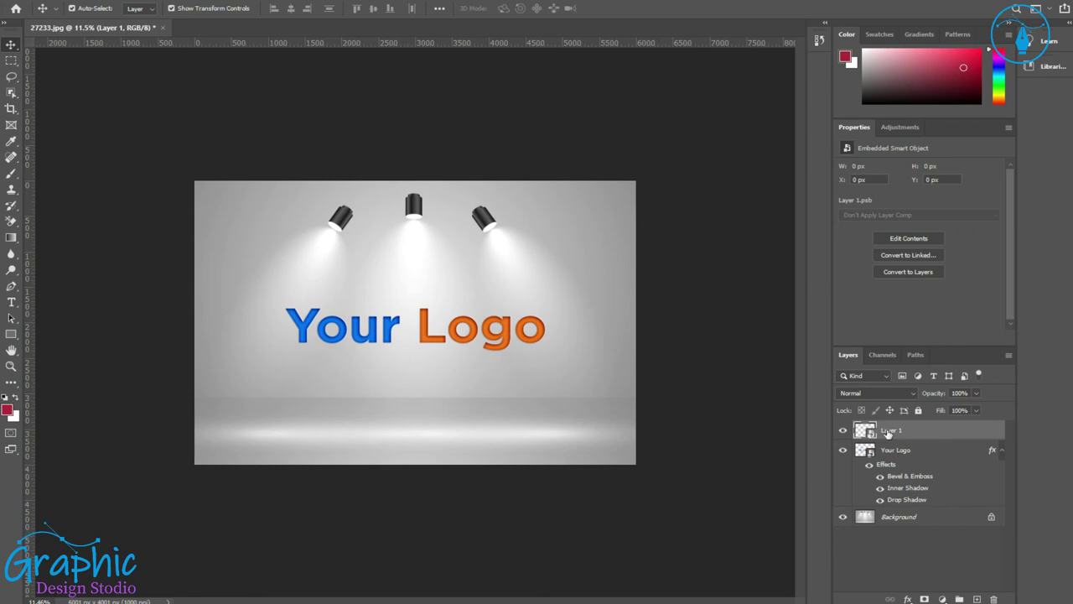
left_click(991, 452)
left_click_drag(991, 452, 990, 431)
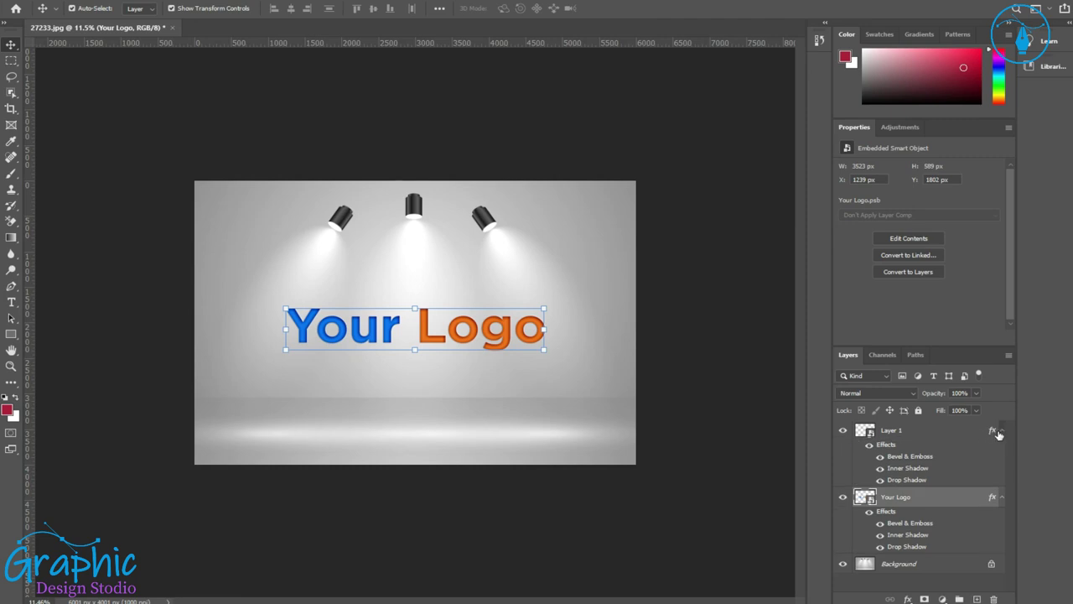
left_click(1001, 431)
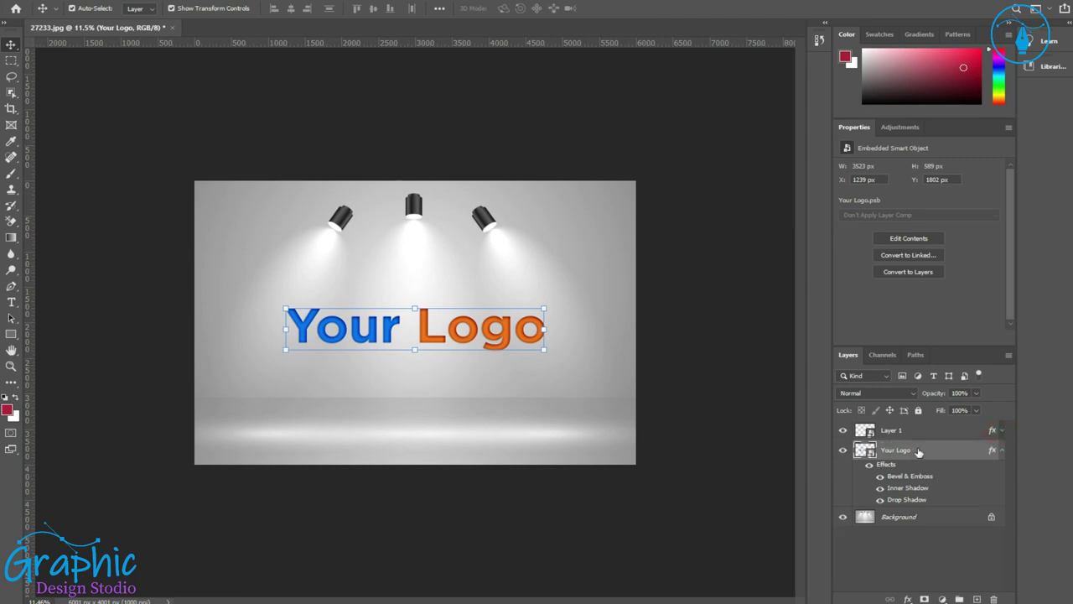
Step: Hide the original Your Logo layer and rename the new smart object 'place your logo'
left_click(842, 452)
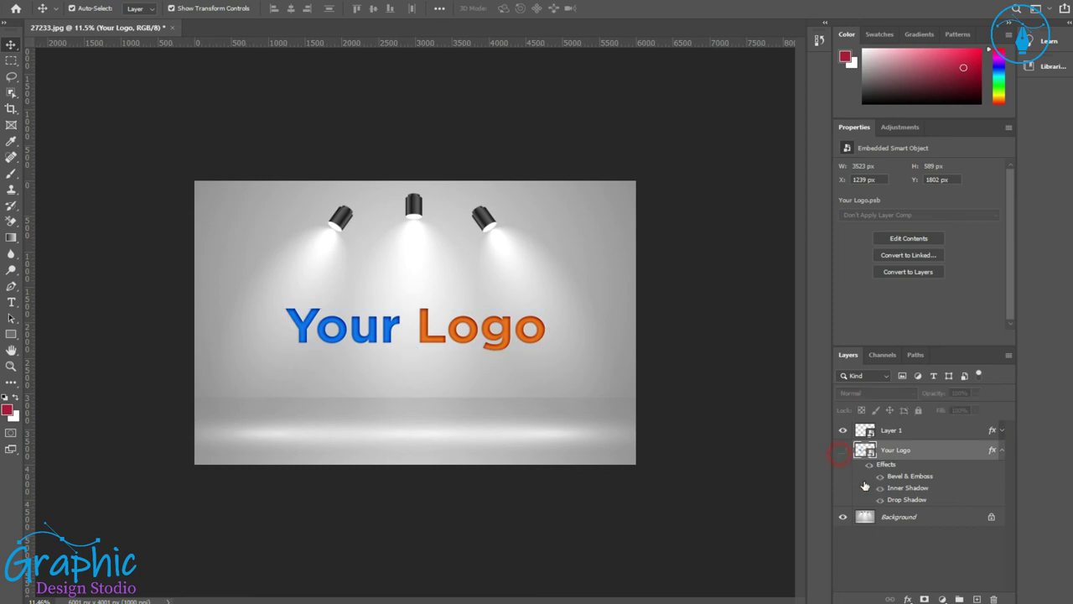
left_click(894, 430)
double_click(893, 431)
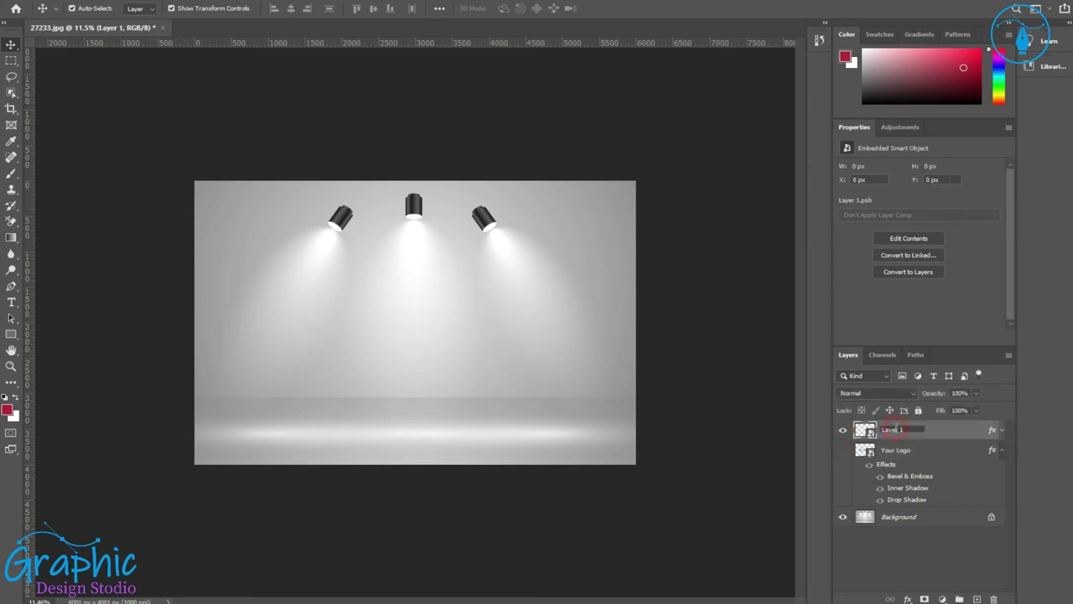
type("d")
type("logo")
key("Return")
Step: Add placeholder Lorem Ipsum text inside the empty smart object and shrink it to about half size
double_click(869, 433)
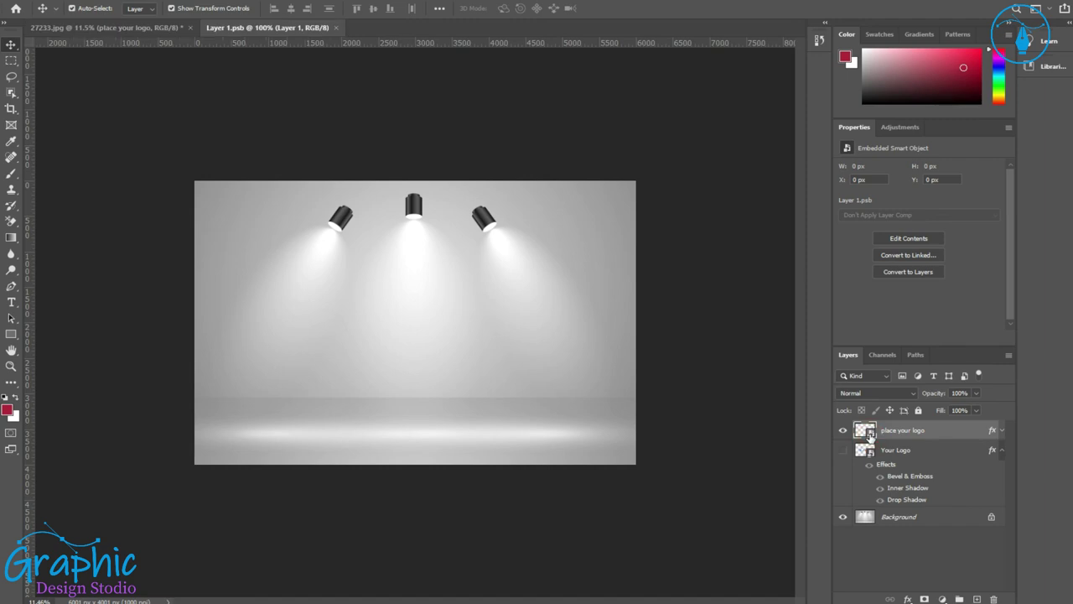
left_click(11, 300)
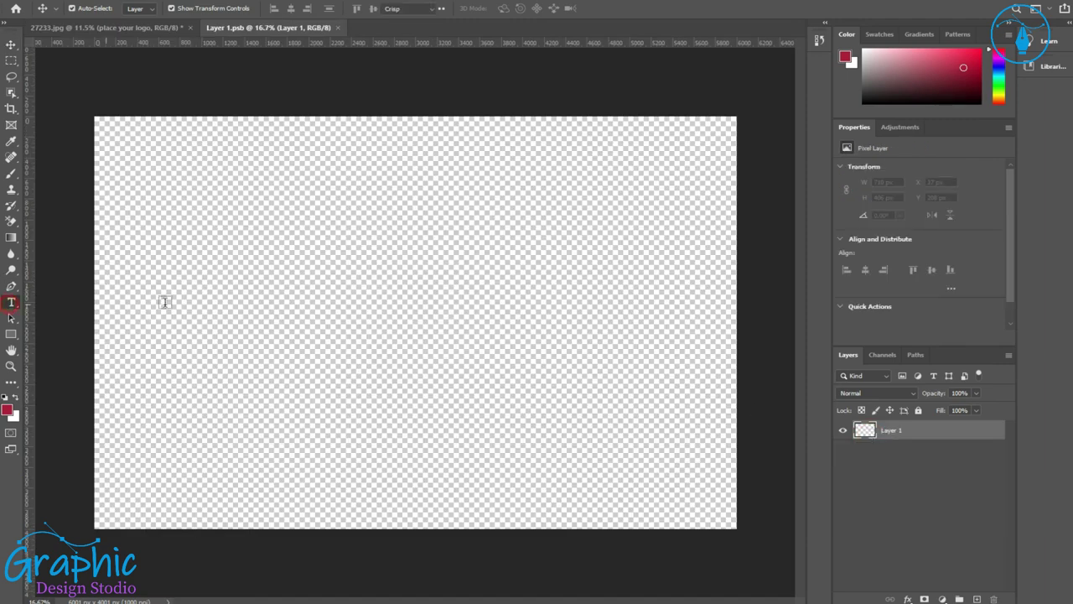
left_click(233, 292)
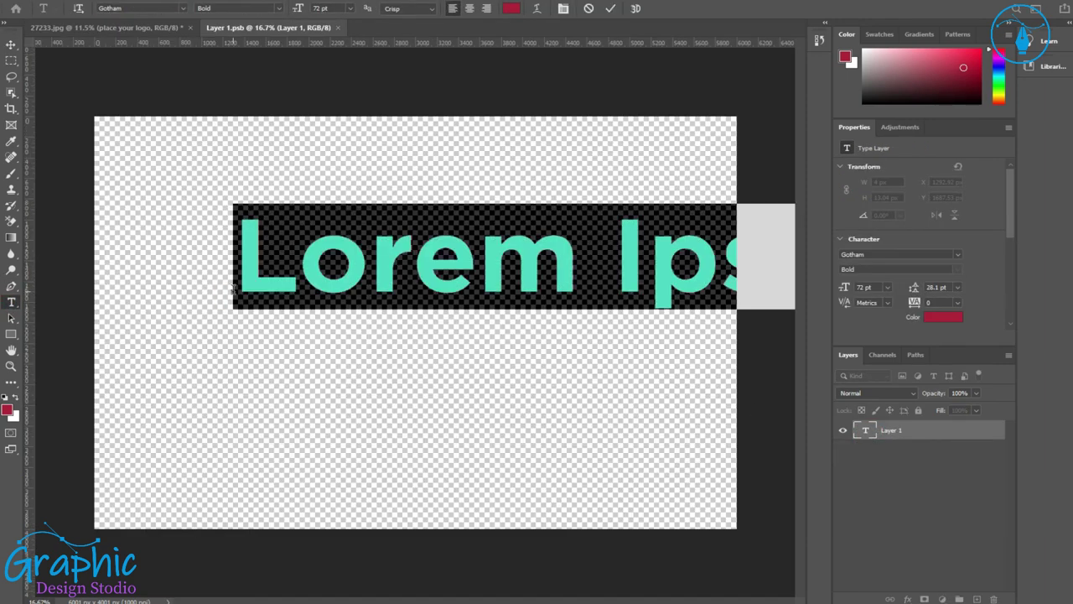
left_click(11, 44)
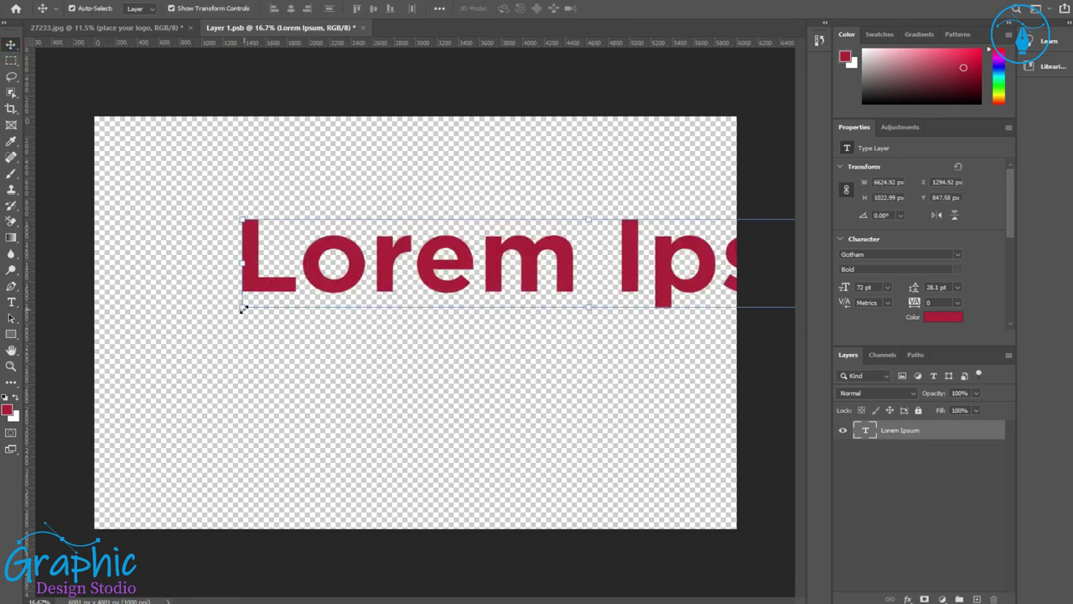
mouse_move(243, 309)
left_mouse_down()
mouse_move(561, 267)
mouse_move(156, 366)
mouse_move(451, 309)
mouse_move(262, 330)
left_mouse_up()
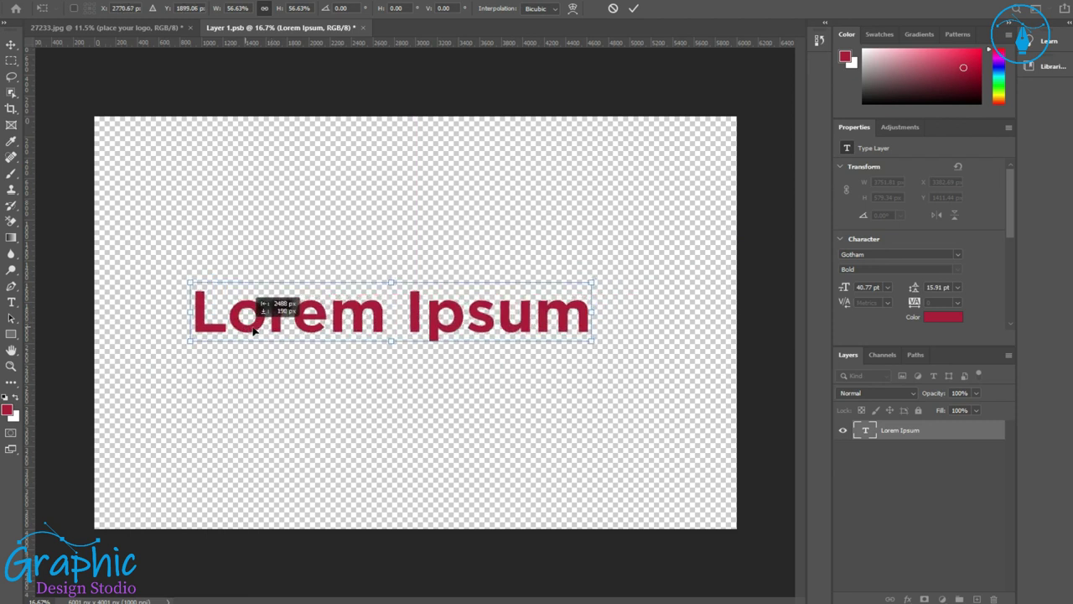
key("Return")
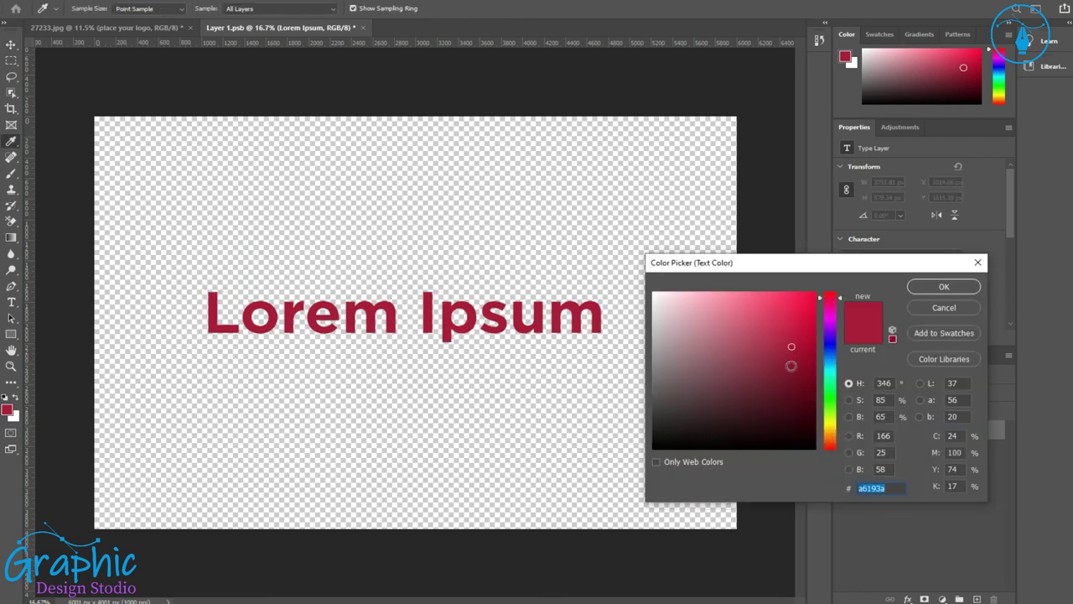
Step: Recolour the Lorem Ipsum text bright blue, then close and save the smart object contents
left_click(829, 387)
left_click_drag(835, 400, 835, 412)
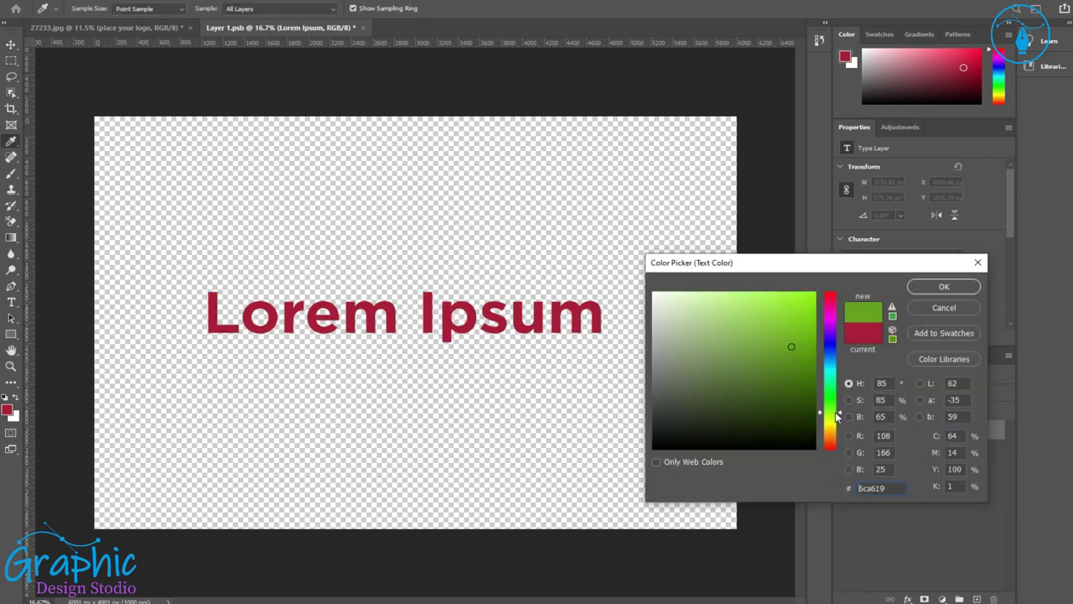
left_click_drag(830, 369, 830, 354)
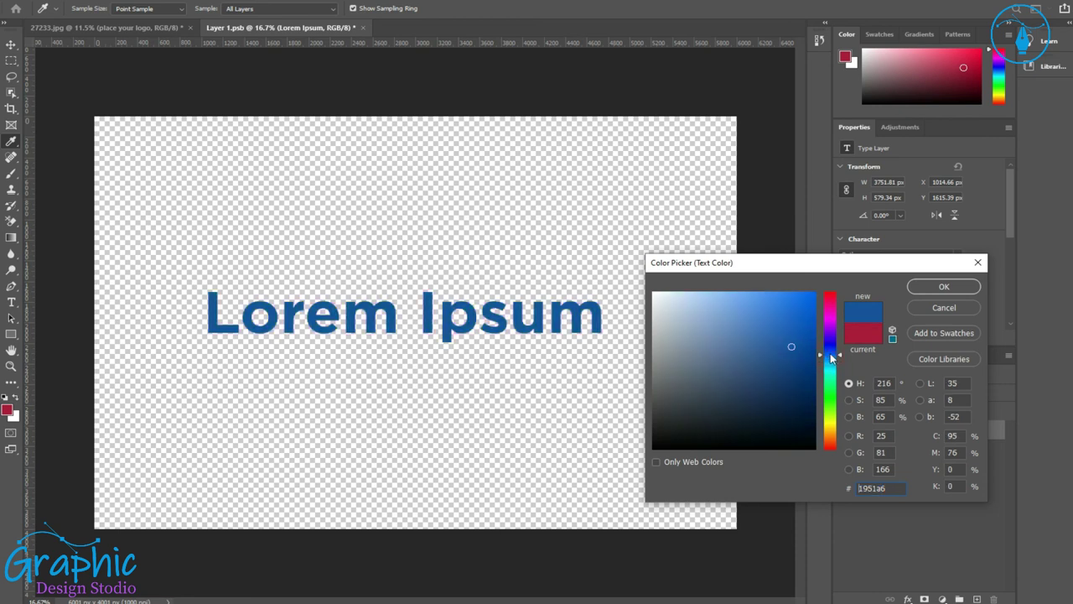
left_click(790, 296)
left_click(943, 286)
key("v")
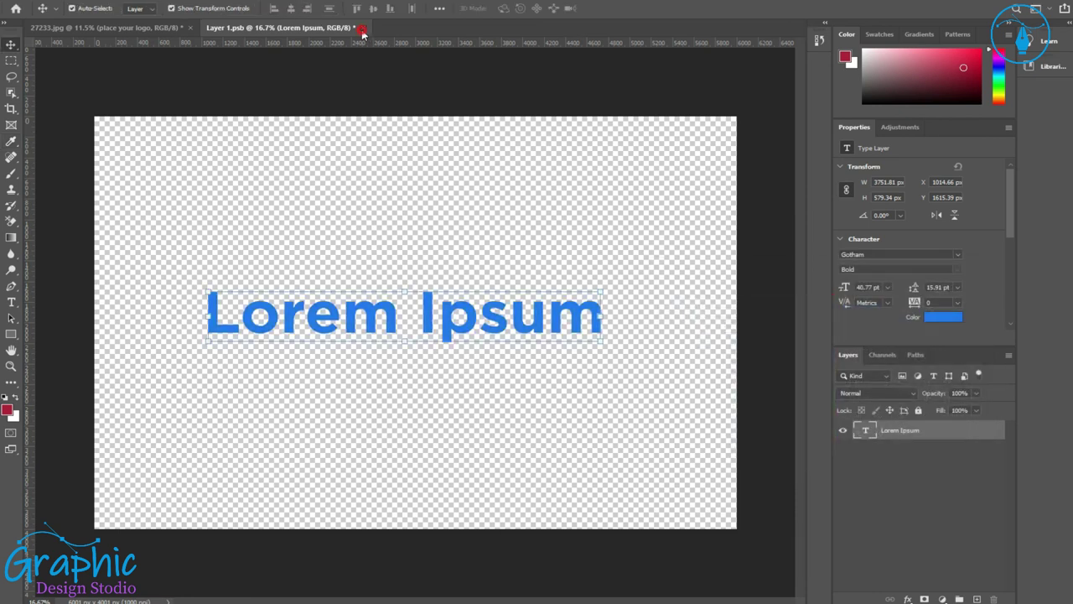
left_click(362, 28)
left_click(477, 221)
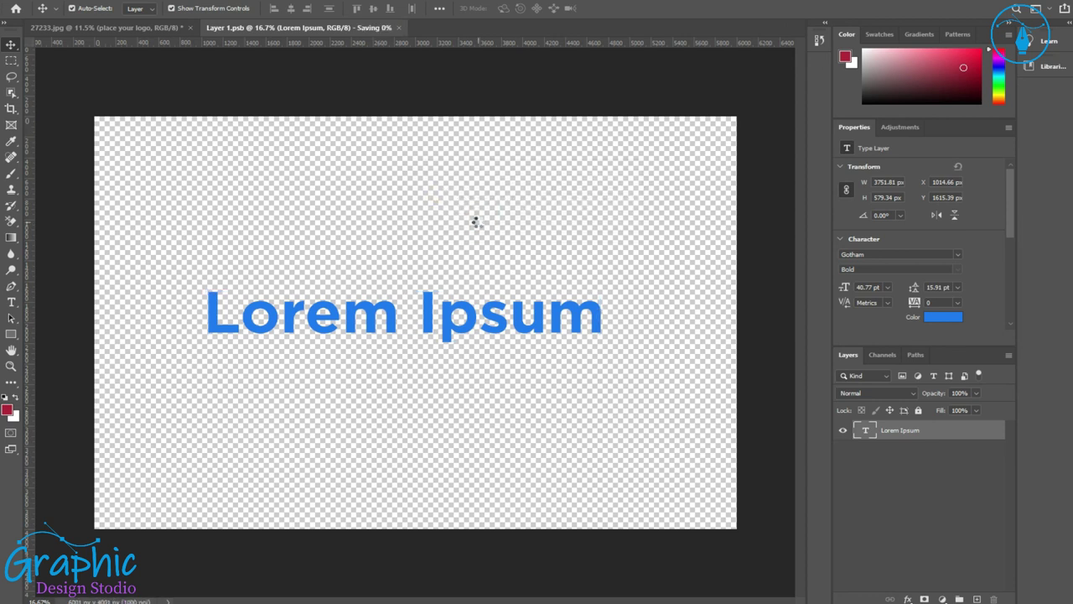
key("ctrl+w")
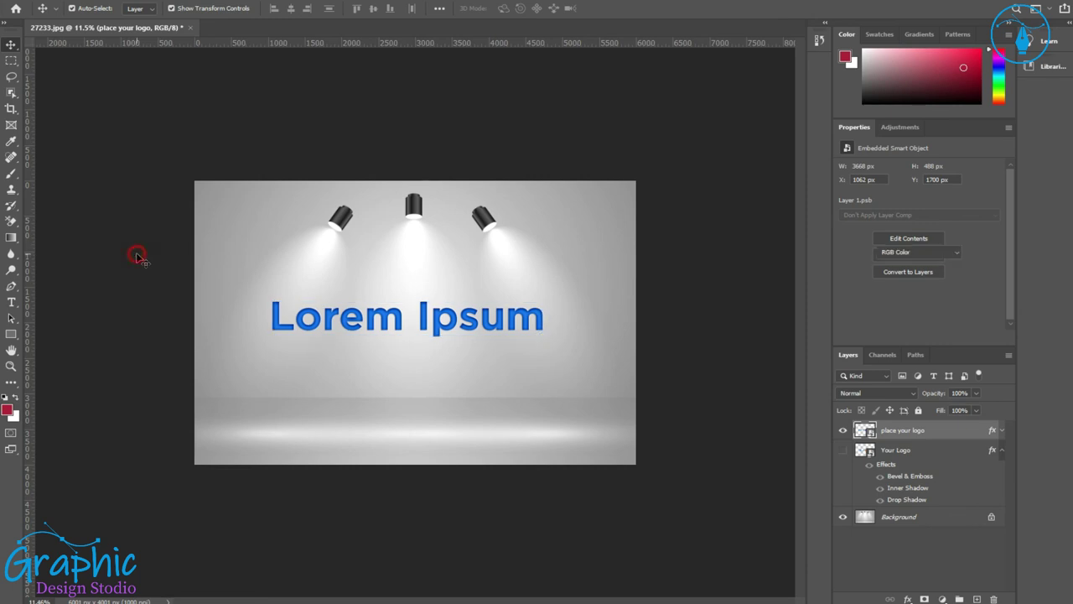
Step: Raise the logo layer's Bevel & Emboss size to about 43 px and apply it
left_click(136, 256)
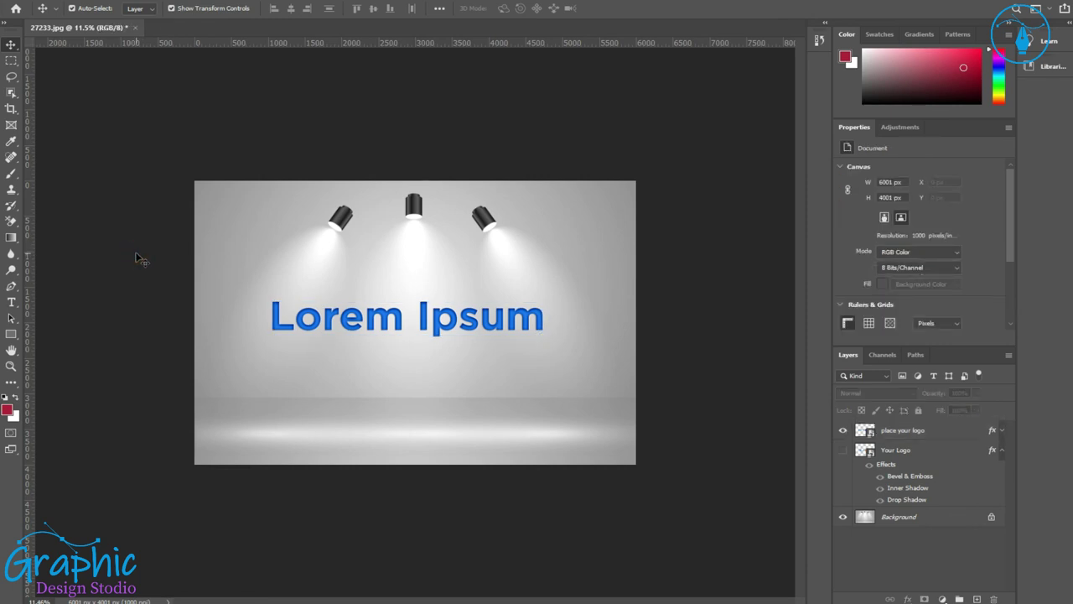
left_click(369, 321)
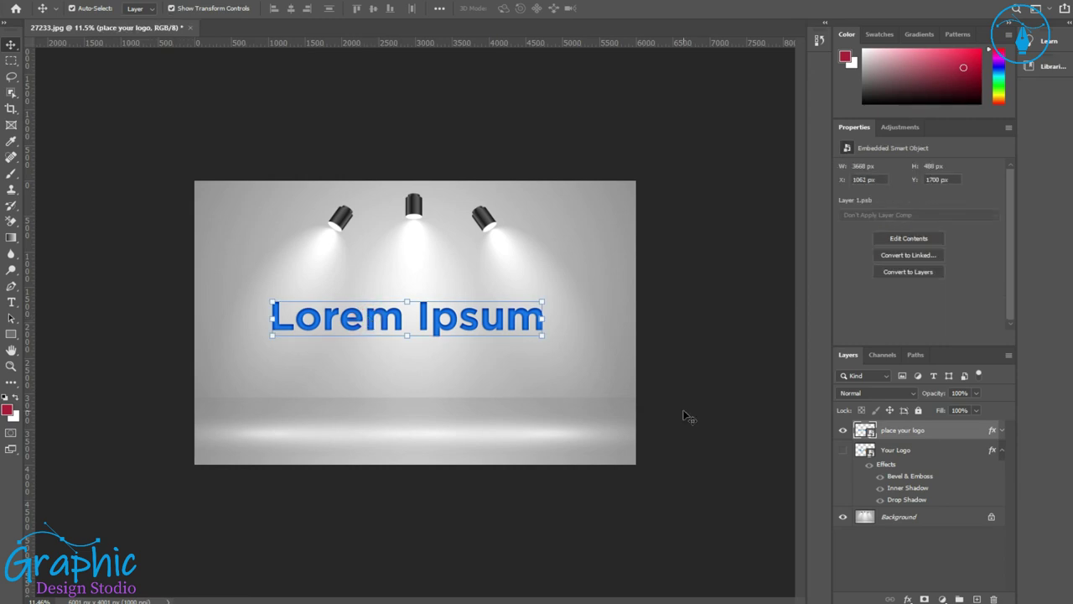
left_click(1002, 431)
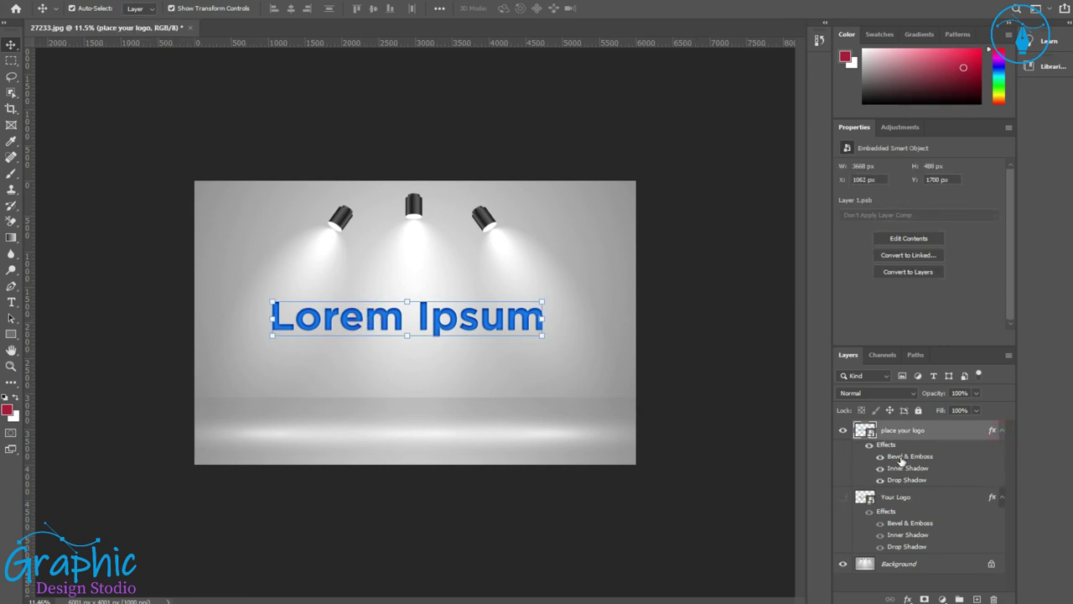
double_click(901, 460)
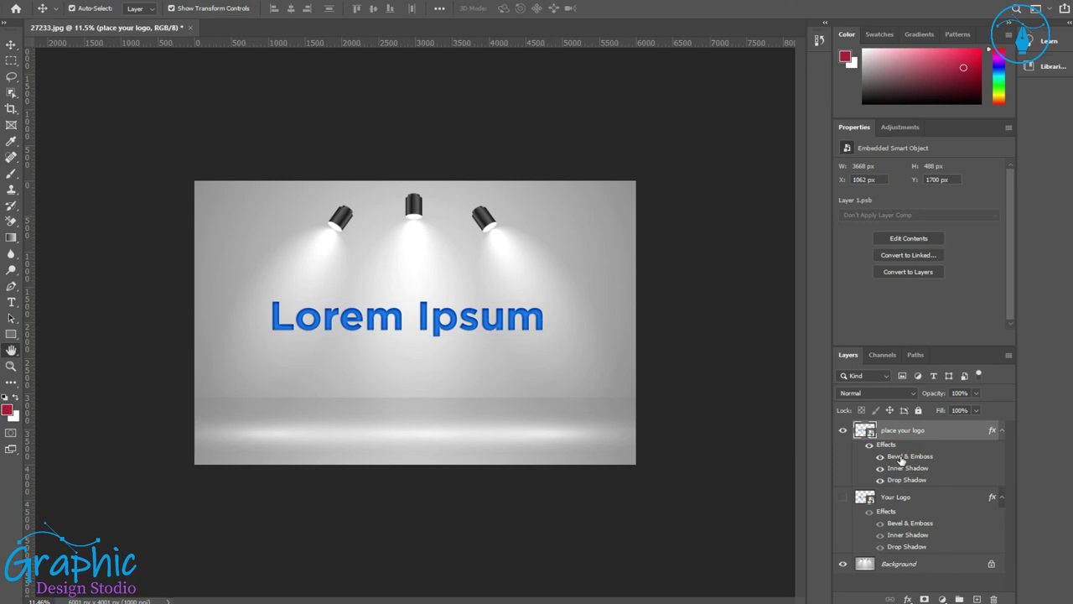
left_click_drag(575, 312, 759, 262)
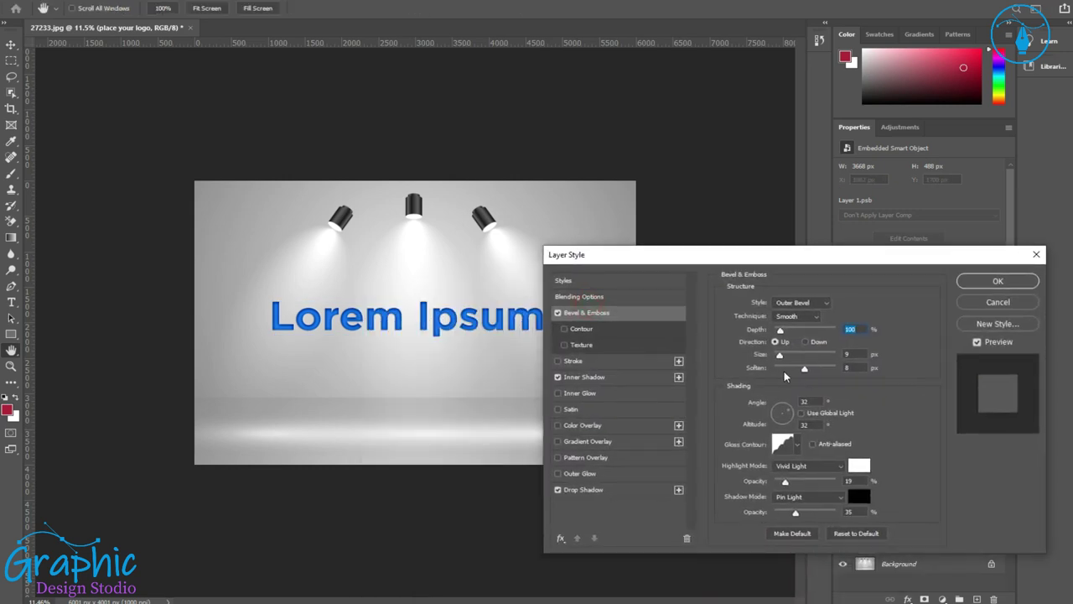
left_click_drag(780, 355, 795, 360)
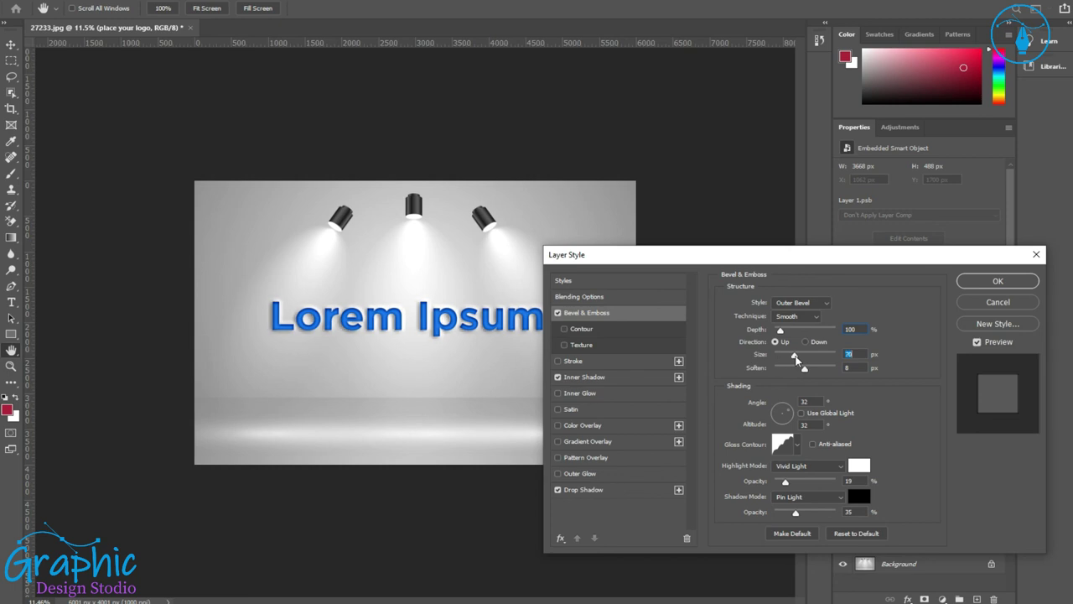
left_click_drag(794, 355, 787, 358)
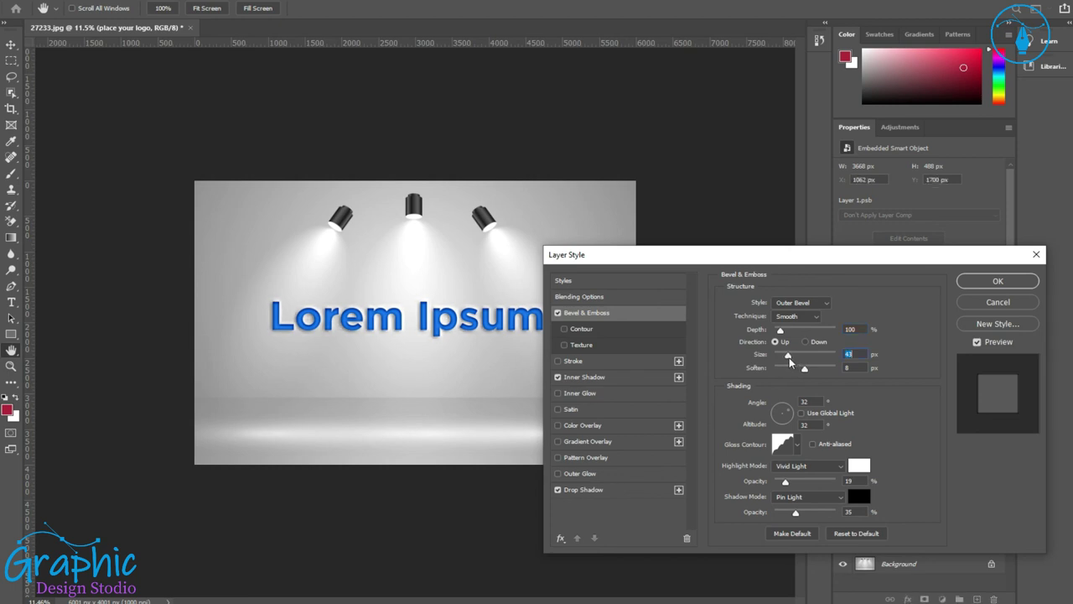
left_click(981, 282)
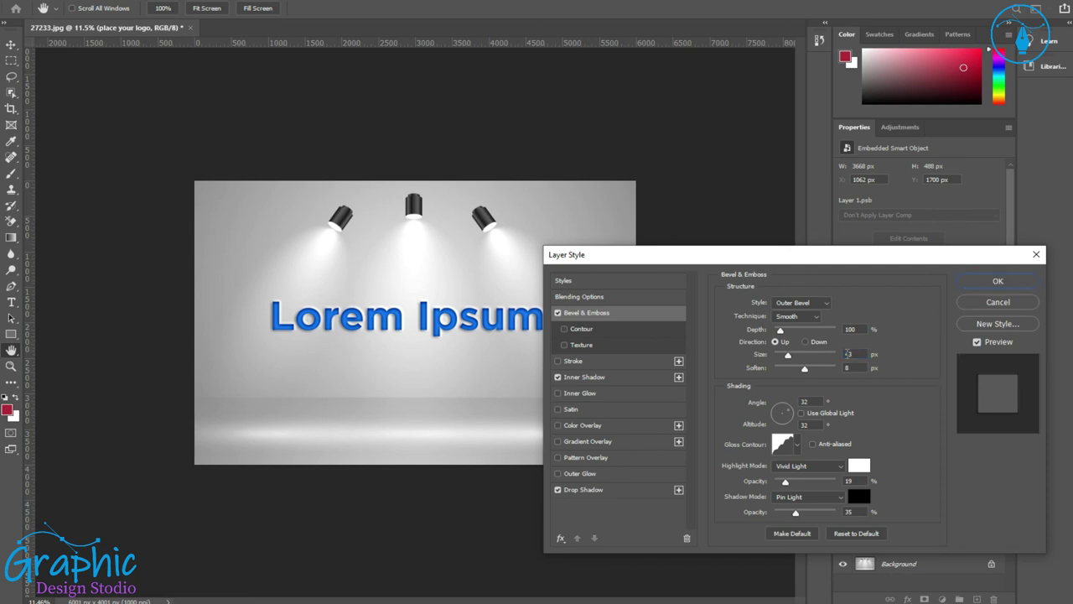
left_click(978, 282)
left_click(481, 527)
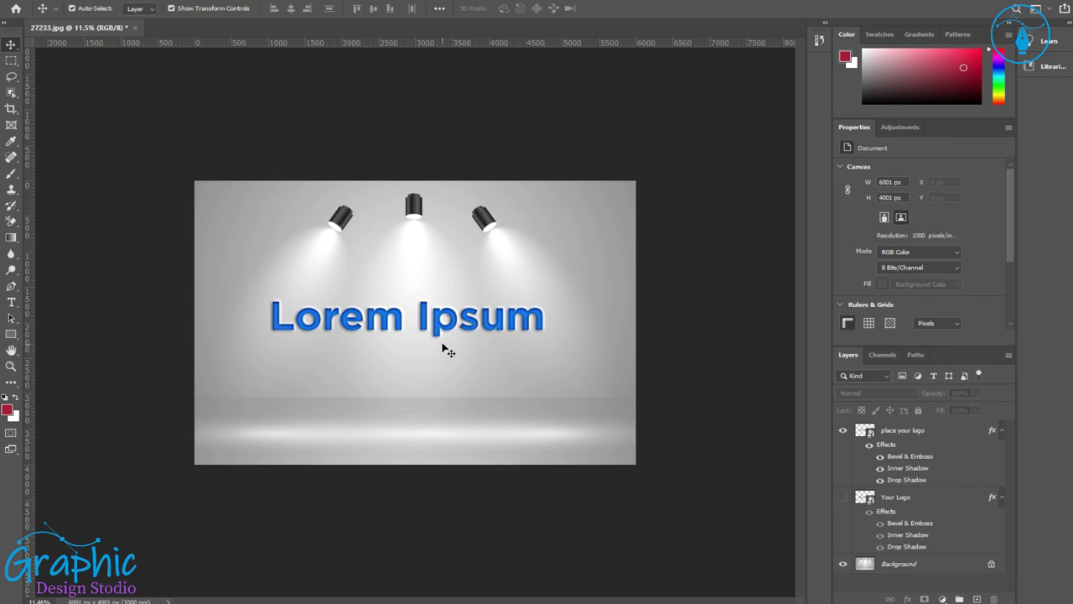
Step: Nudge the logo lower and retype the smart object's Lorem Ipsum text as 'Your Logo'
left_click_drag(441, 338, 440, 342)
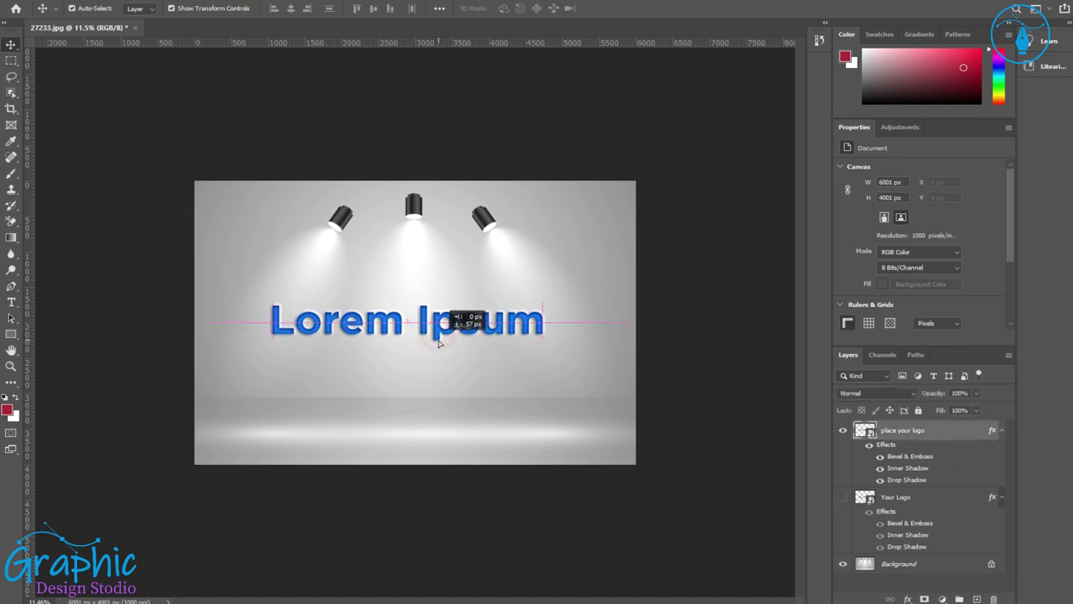
double_click(992, 430)
left_click(998, 304)
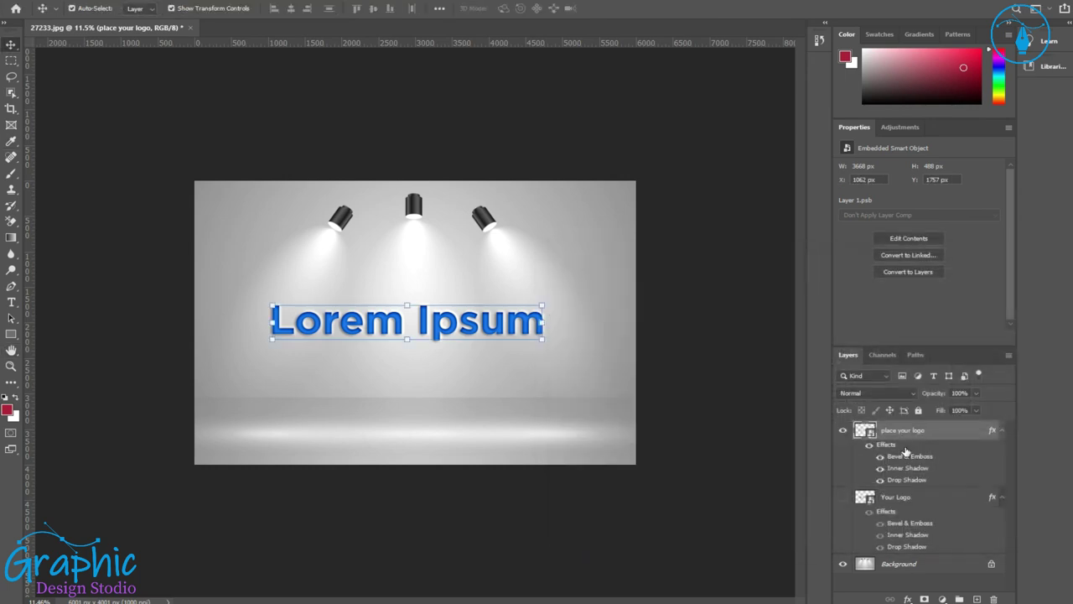
double_click(866, 429)
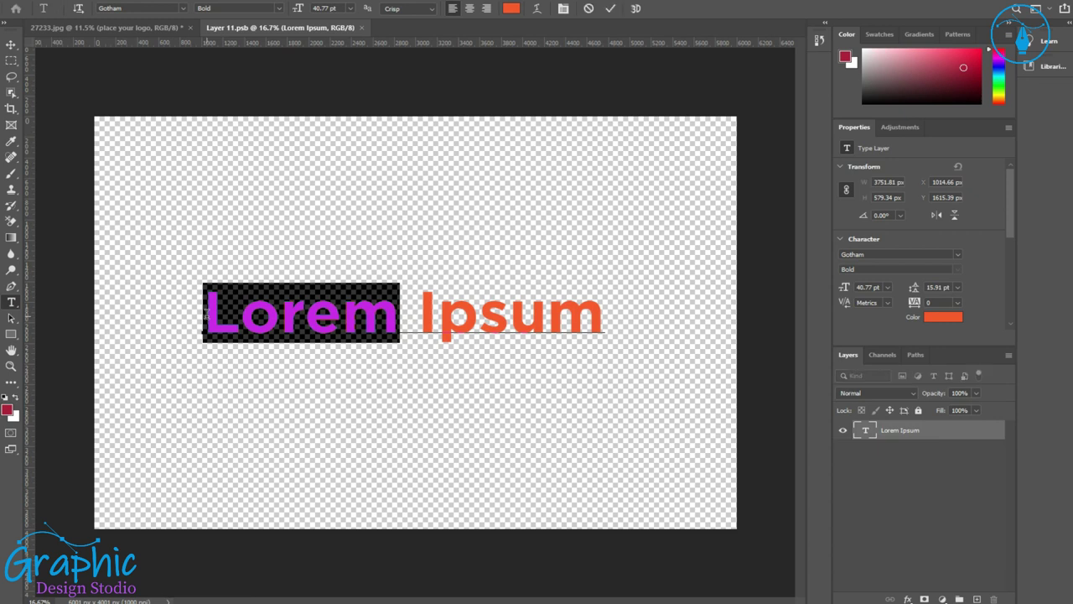
type("Y")
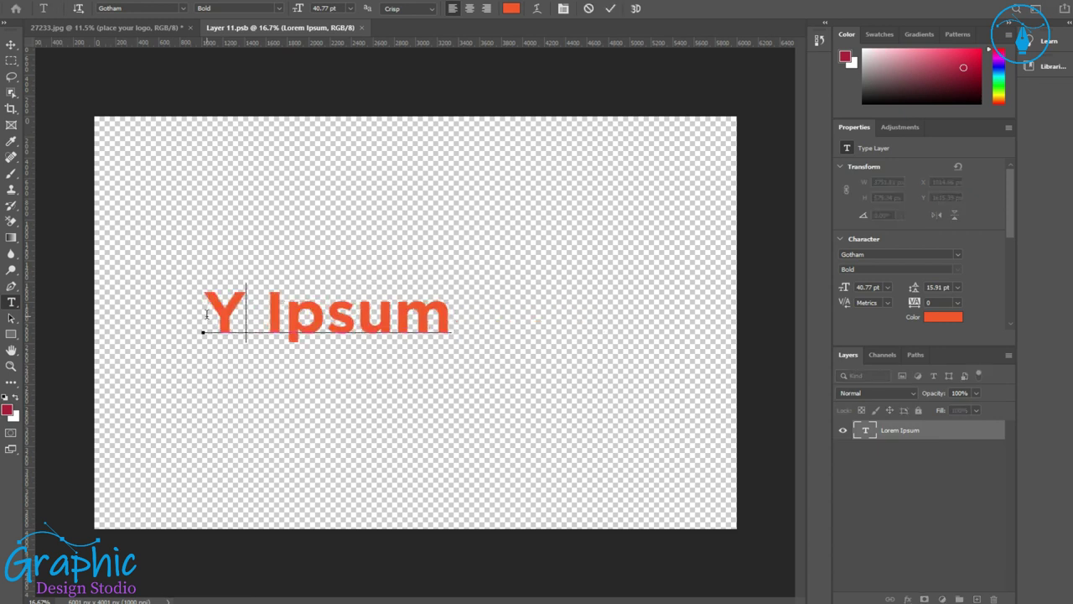
type("our")
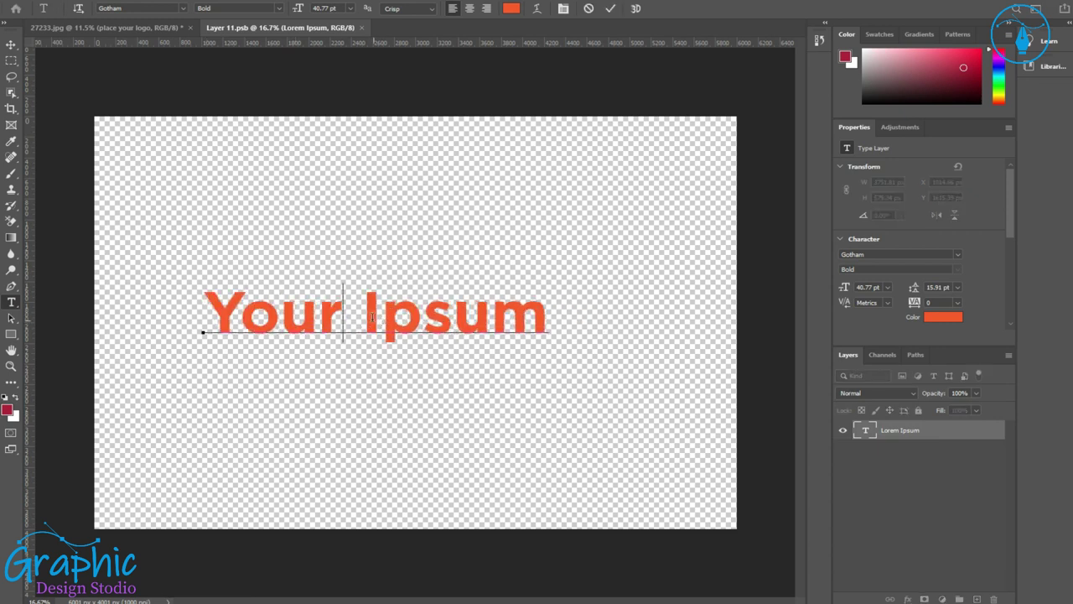
left_click_drag(364, 319, 550, 321)
type("Logo")
Step: Colour 'Your' blue, enlarge the text slightly, and save the smart object back into the mockup
double_click(311, 321)
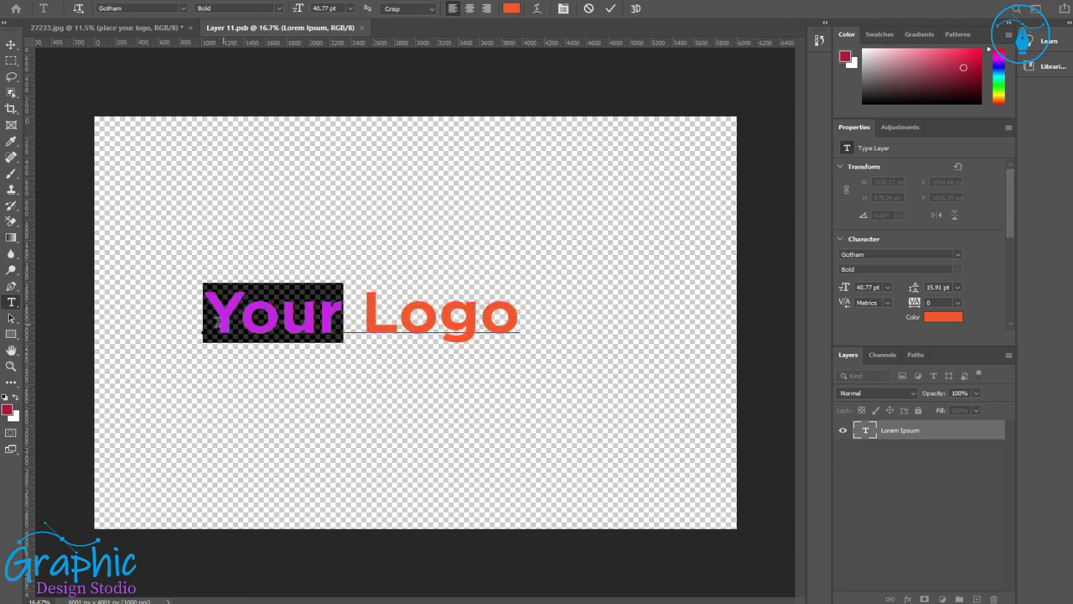
left_click(944, 316)
left_click_drag(824, 360, 829, 351)
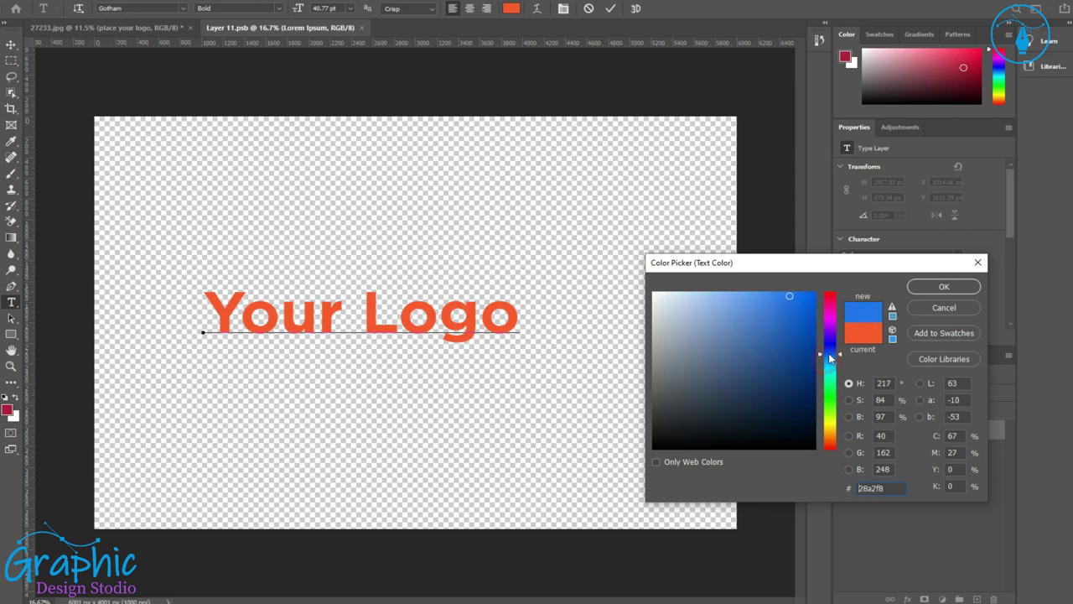
left_click(924, 289)
key("ctrl+Return")
mouse_move(520, 341)
left_mouse_down()
mouse_move(543, 356)
mouse_move(517, 353)
left_mouse_up()
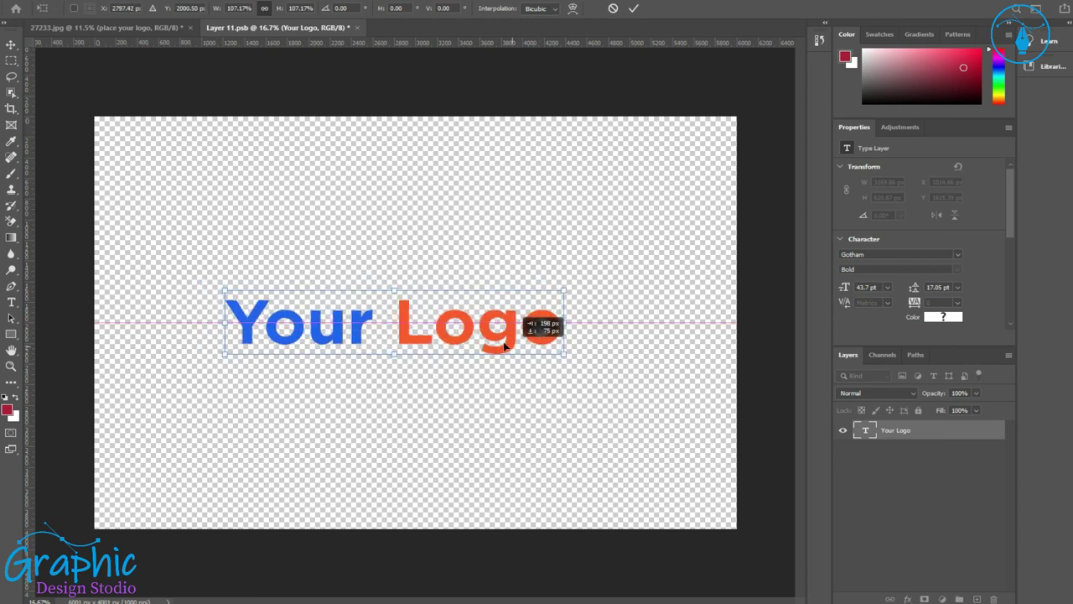
key("Return")
left_click(355, 28)
left_click(471, 219)
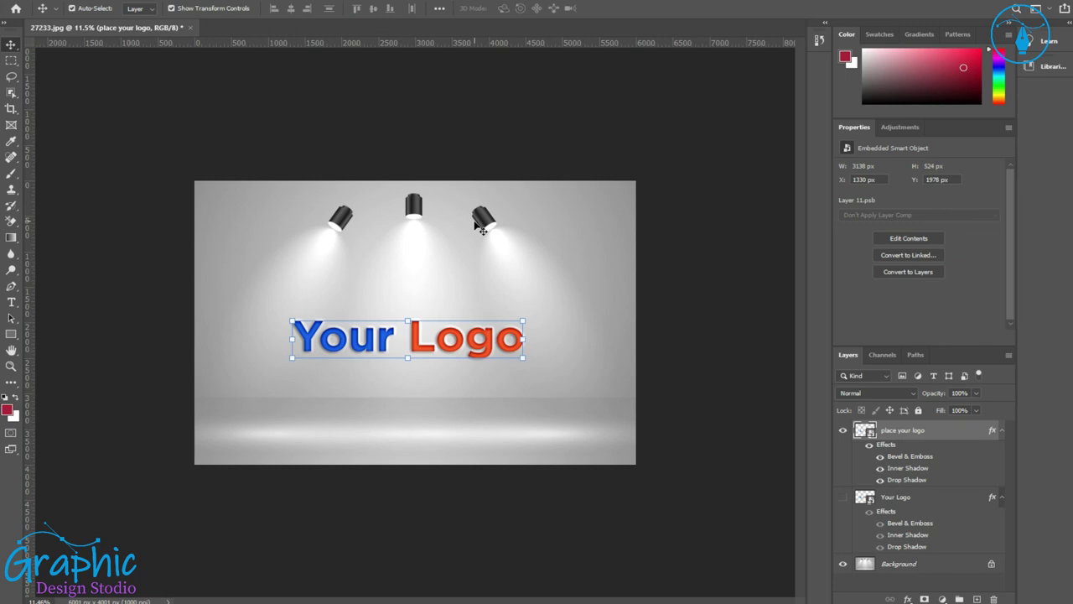
Step: Save the mockup locally as layered PSD 'Spotlight 3d Mock up', accepting the default Photoshop format options
left_click(33, 3)
left_click(76, 127)
left_click(601, 405)
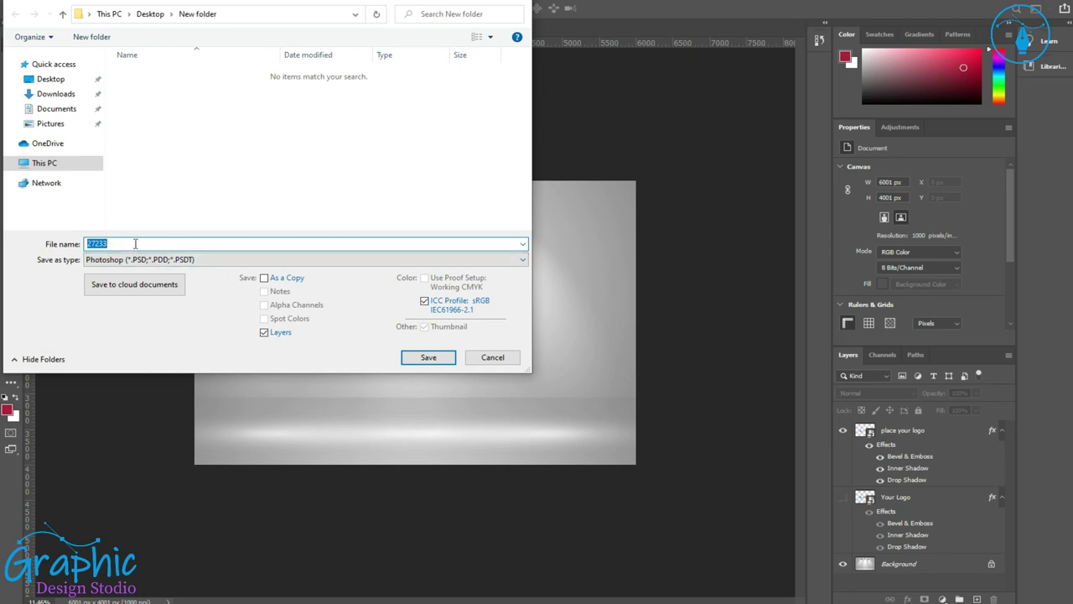
type("Spot")
left_click(430, 357)
left_click(668, 165)
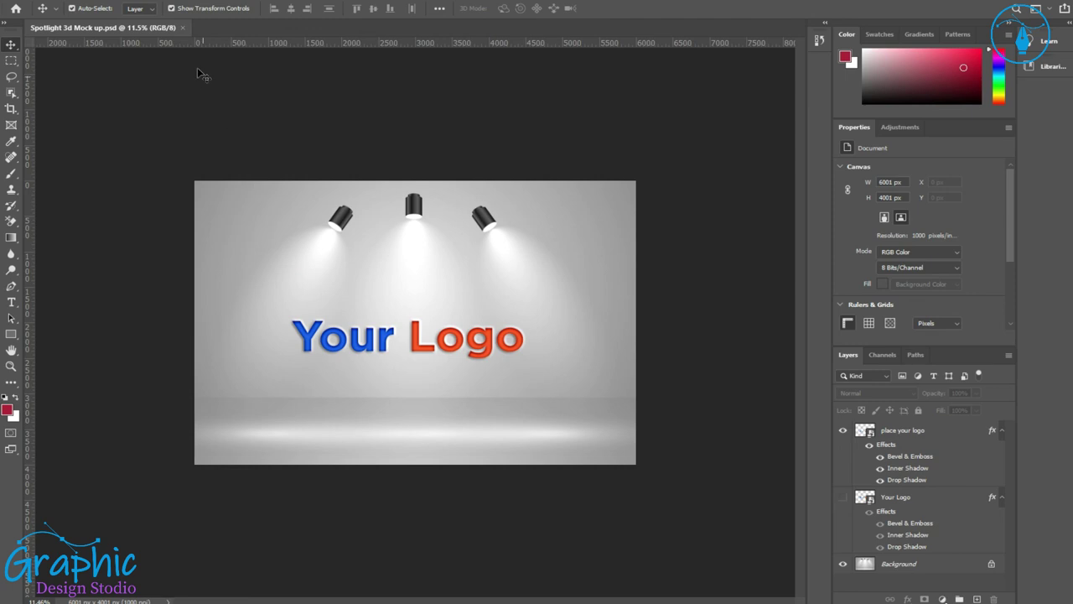
key("ctrl+plus")
left_click(869, 435)
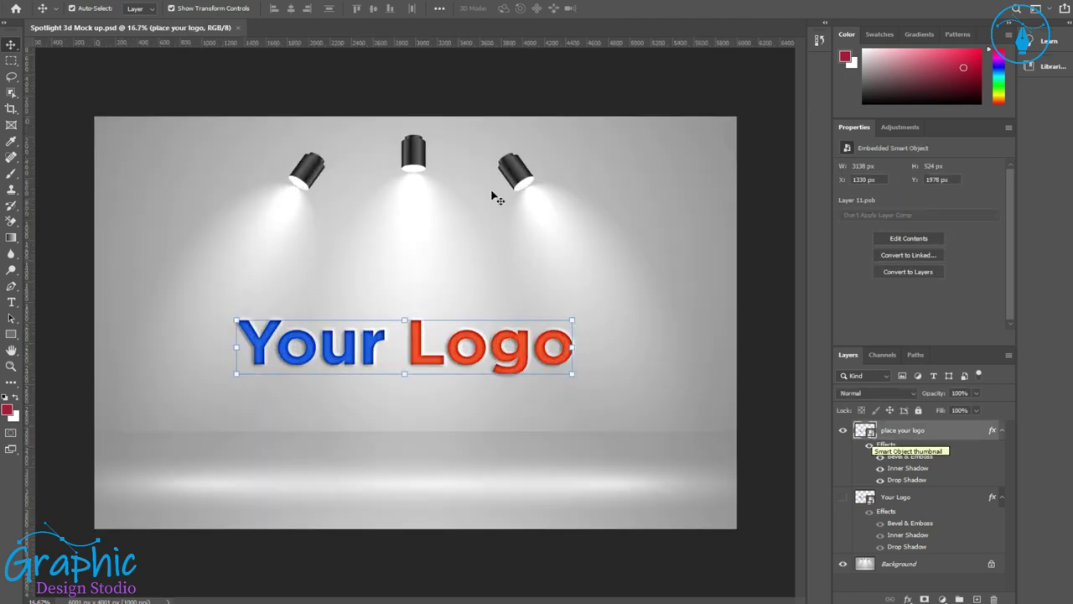